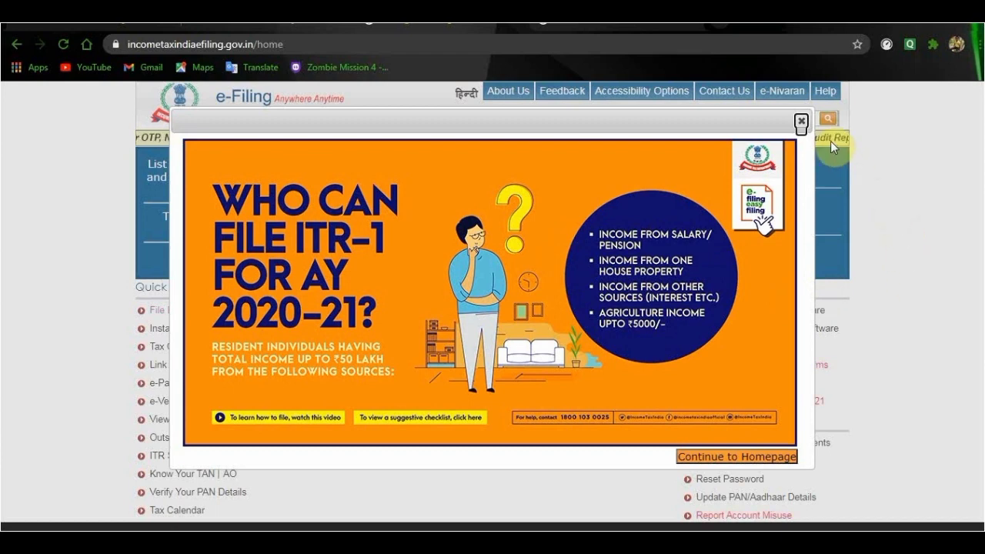
- Dismiss the homepage notice and open the IT Return Preparation Software downloads page past its important note
{"action": "left_click", "coordinate": [801, 122]}
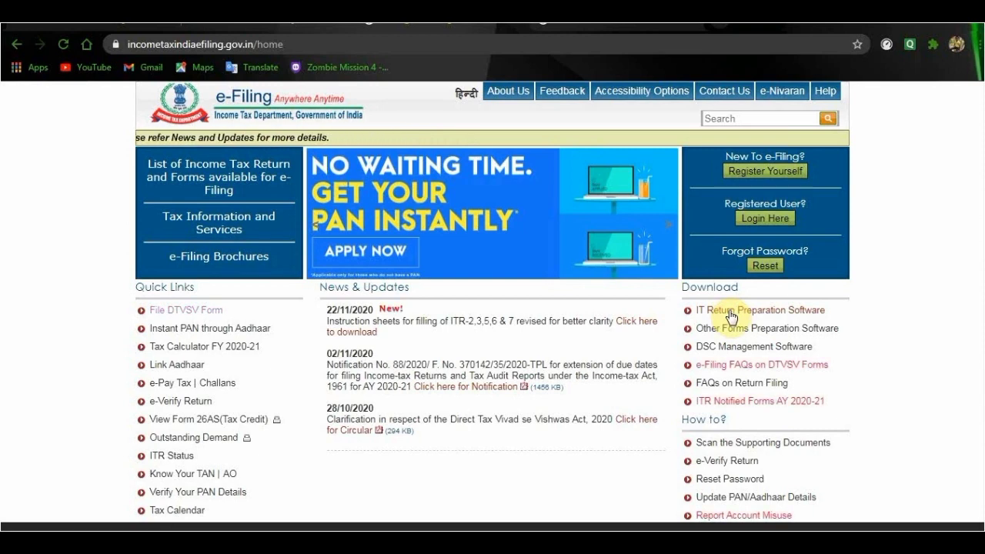
{"action": "left_click", "coordinate": [731, 318]}
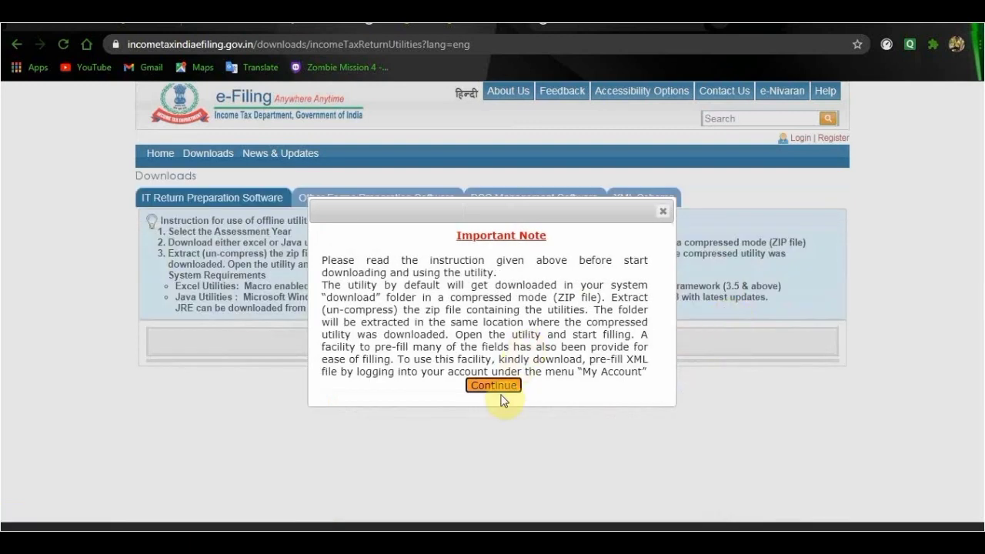
{"action": "left_click", "coordinate": [500, 387]}
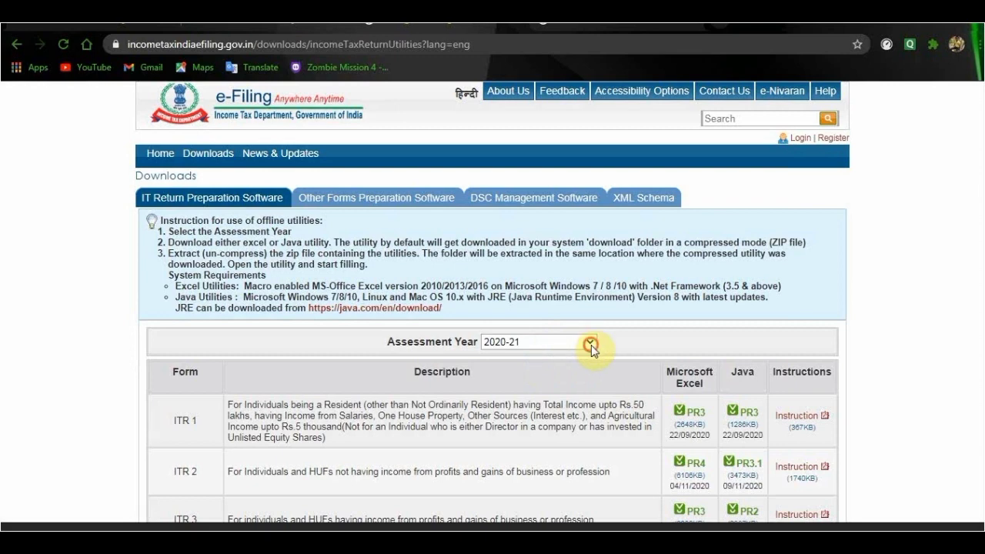
- Download the ITR 3 Microsoft Excel utility for assessment year 2020-21 and toggle automatic opening of that file type
{"action": "left_click", "coordinate": [591, 347]}
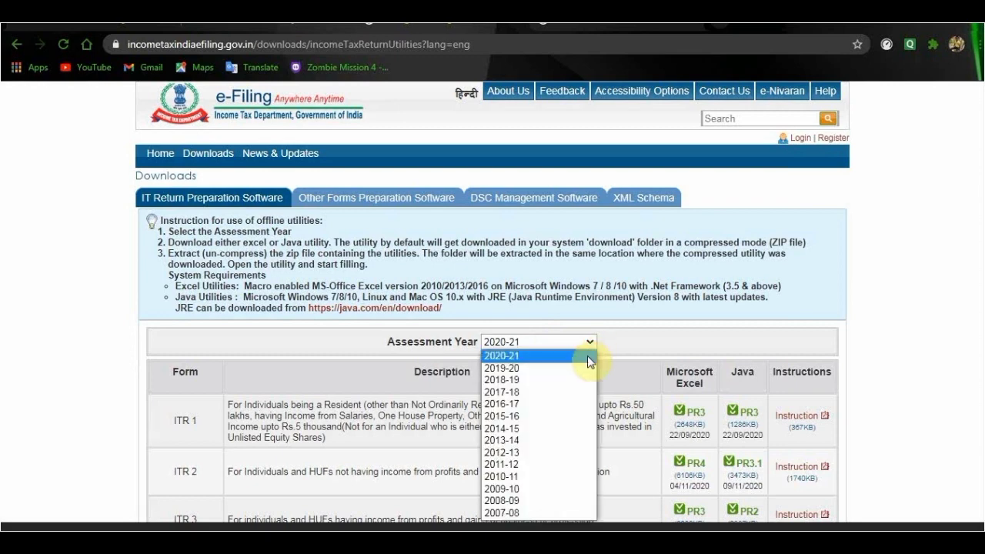
{"action": "left_click", "coordinate": [590, 357]}
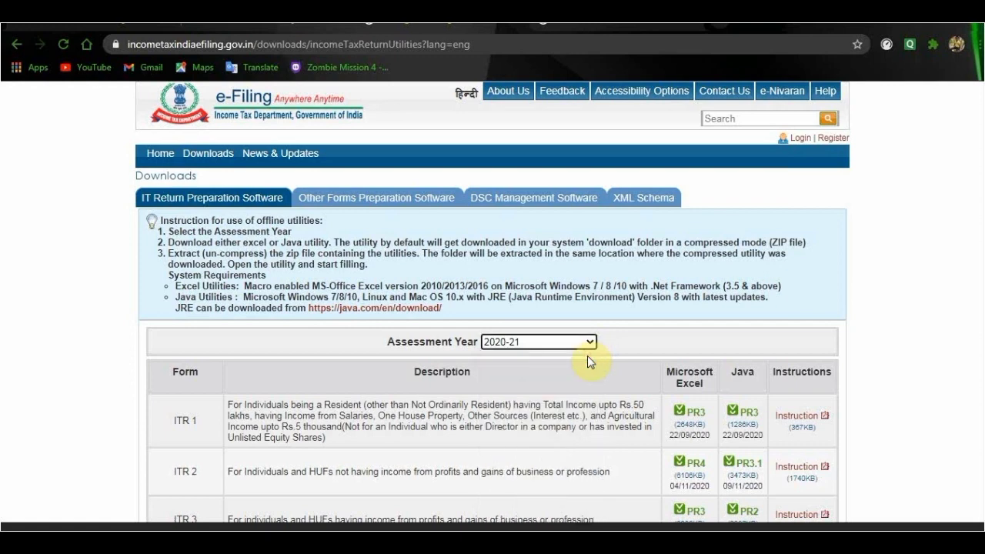
{"action": "scroll", "coordinate": [980, 518], "scroll_direction": "down", "scroll_amount": 3}
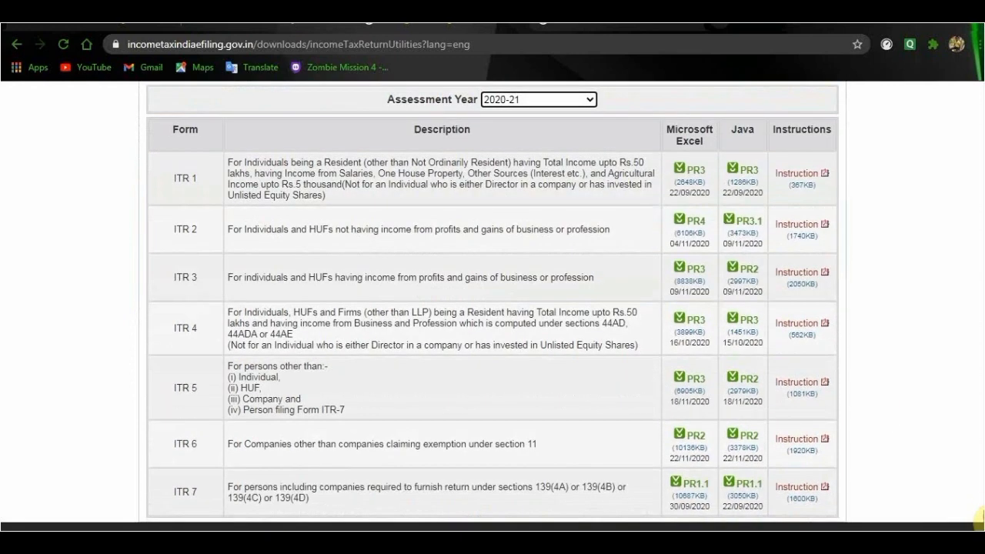
{"action": "scroll", "coordinate": [980, 518], "scroll_direction": "down", "scroll_amount": 1}
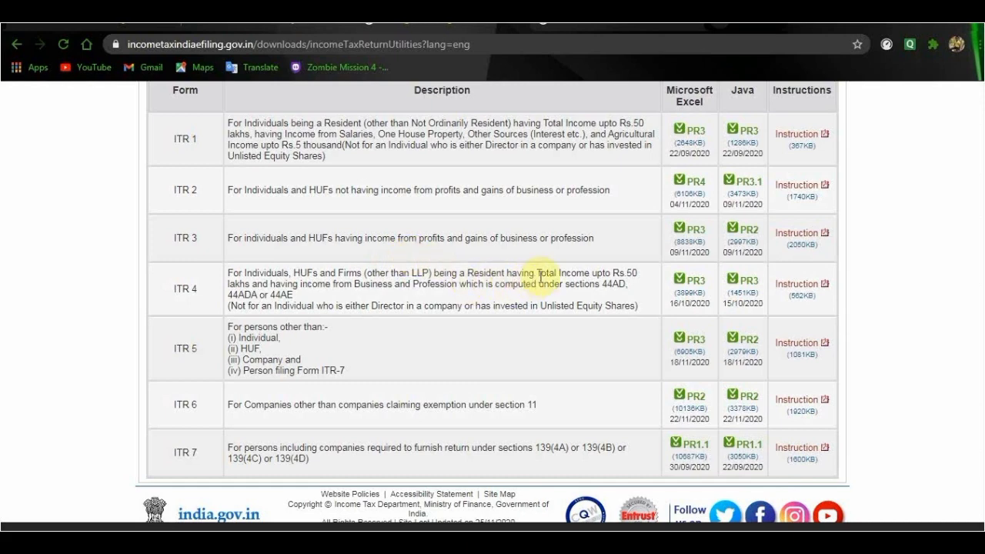
{"action": "left_click", "coordinate": [692, 231]}
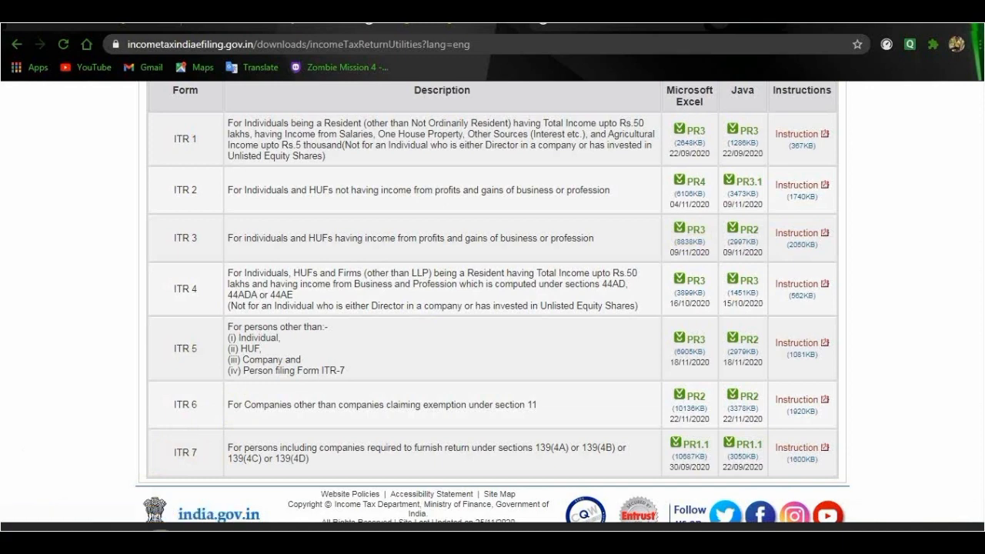
{"action": "left_click", "coordinate": [160, 543]}
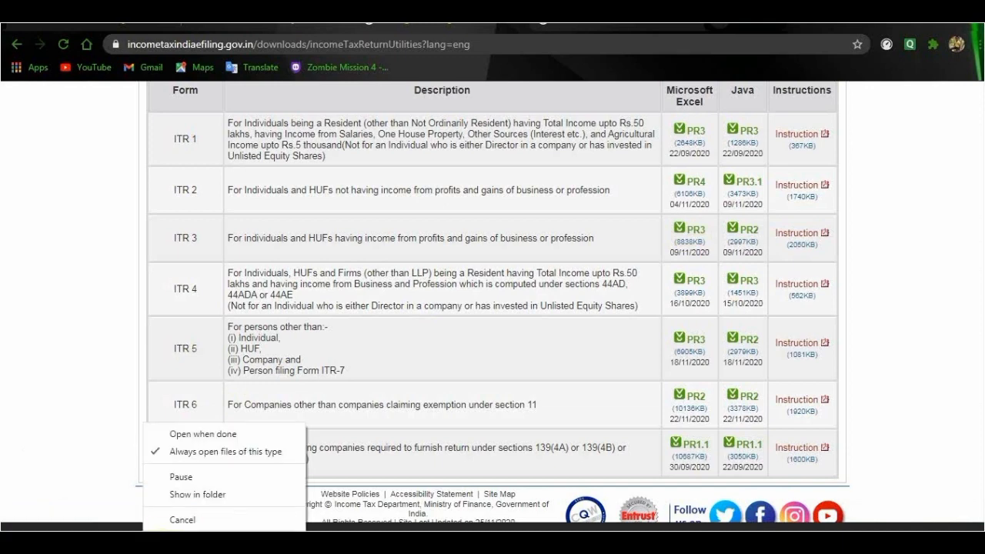
{"action": "left_click", "coordinate": [194, 453]}
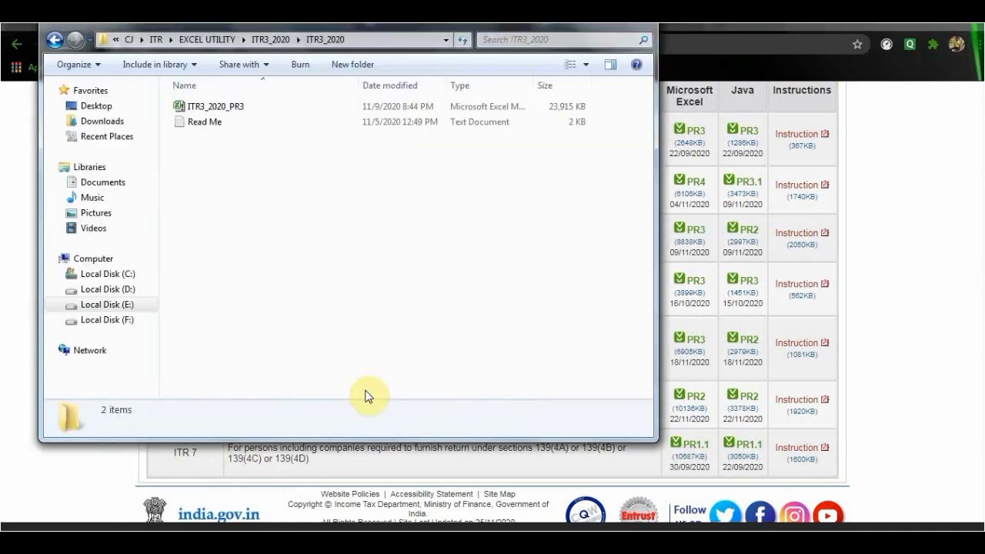
- Open the extracted ITR3_2020_PR3 workbook, enable editing and macros, and dismiss the utility's data entry notice
{"action": "double_click", "coordinate": [229, 112]}
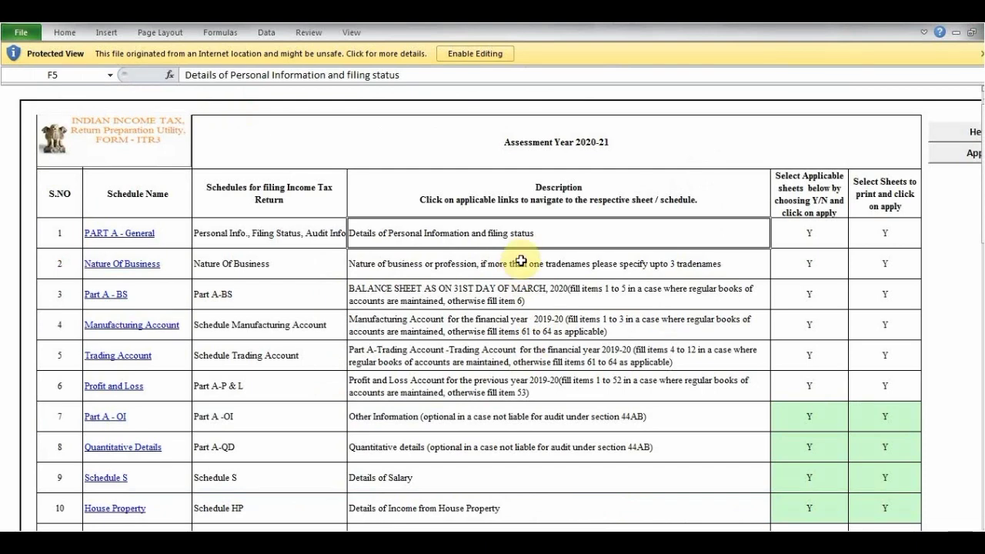
{"action": "left_click", "coordinate": [484, 55]}
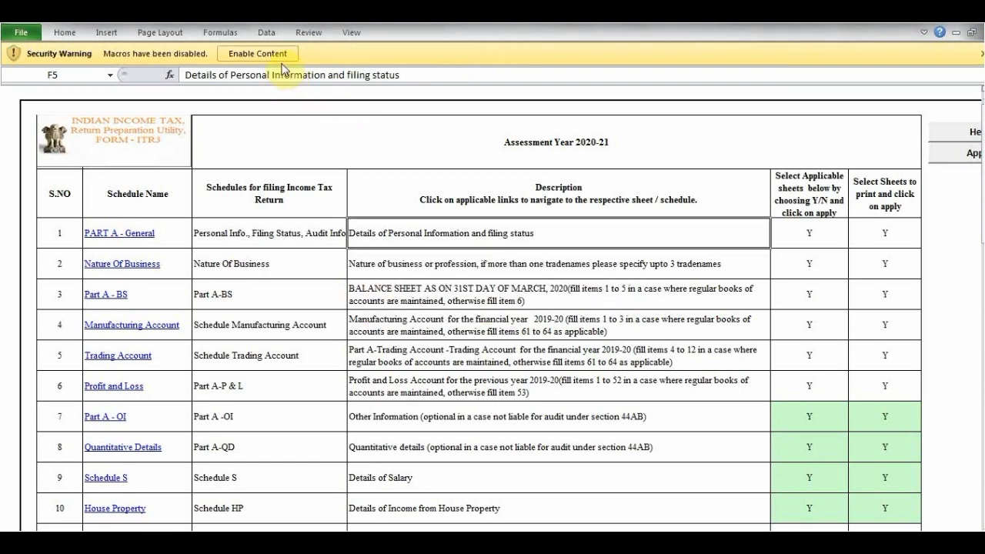
{"action": "left_click", "coordinate": [281, 57]}
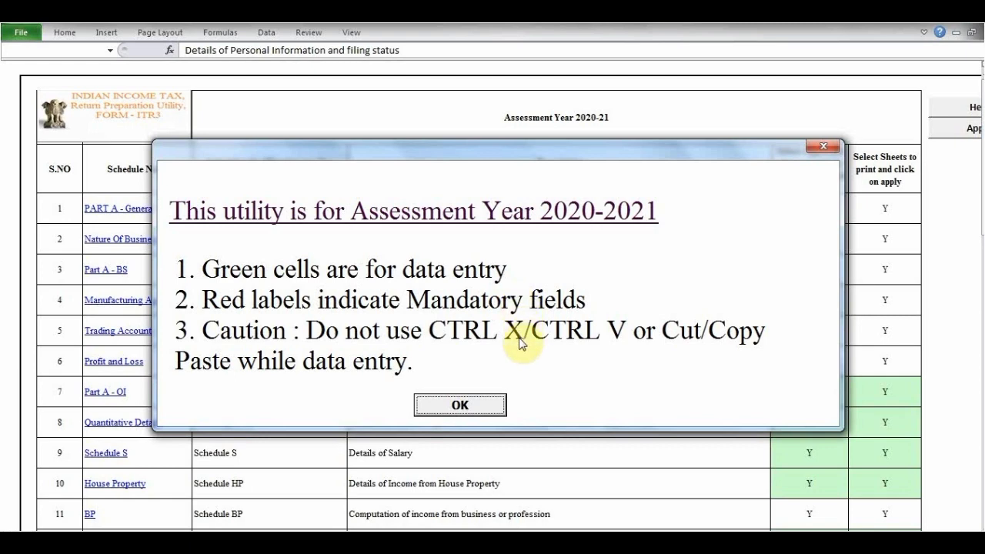
{"action": "left_click", "coordinate": [480, 408]}
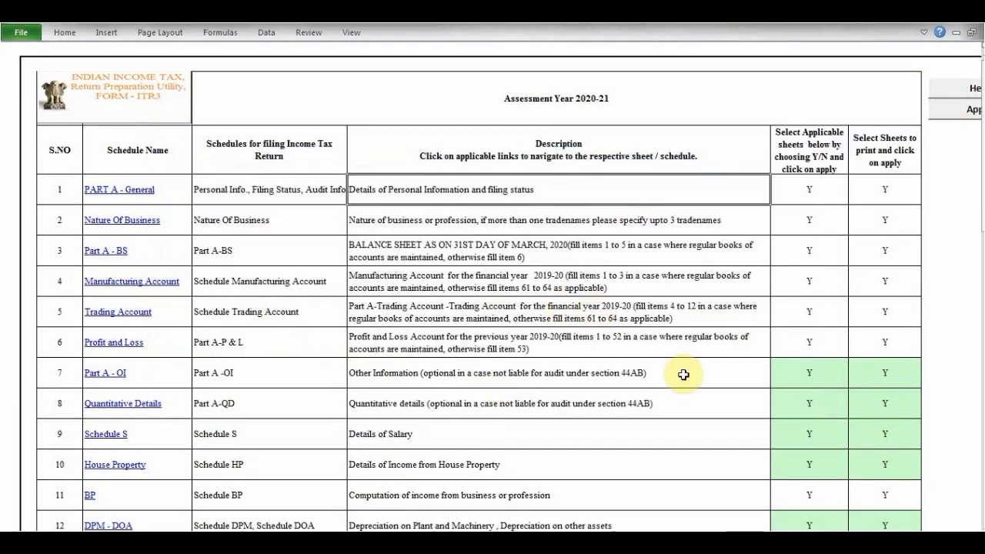
- Look through the list of ITR-3 schedules from PART A - General to Verification and return to its beginning
{"action": "left_click", "coordinate": [175, 370]}
{"action": "key", "text": "Down"}
{"action": "key", "text": "Down"}
{"action": "key", "text": "Down"}
{"action": "key", "text": "Down"}
{"action": "key", "text": "Down"}
{"action": "key", "text": "Down"}
{"action": "key", "text": "Down"}
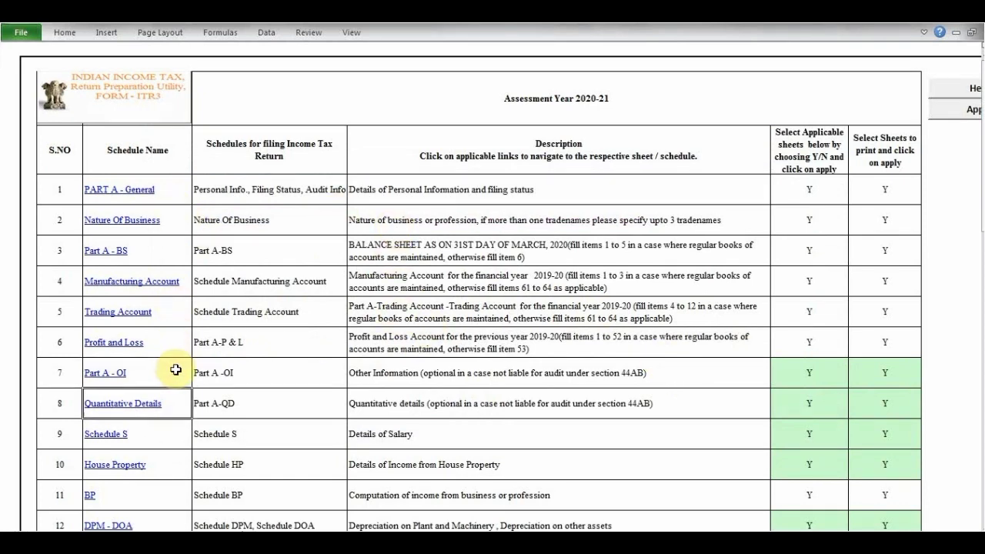
{"action": "key", "text": "Down"}
{"action": "key", "text": "Down"}
{"action": "key", "text": "Down"}
{"action": "key", "text": "Down"}
{"action": "key", "text": "Down"}
{"action": "key", "text": "Down"}
{"action": "key", "text": "Down"}
{"action": "key", "text": "Down"}
{"action": "key", "text": "Down"}
{"action": "key", "text": "Down"}
{"action": "key", "text": "Down"}
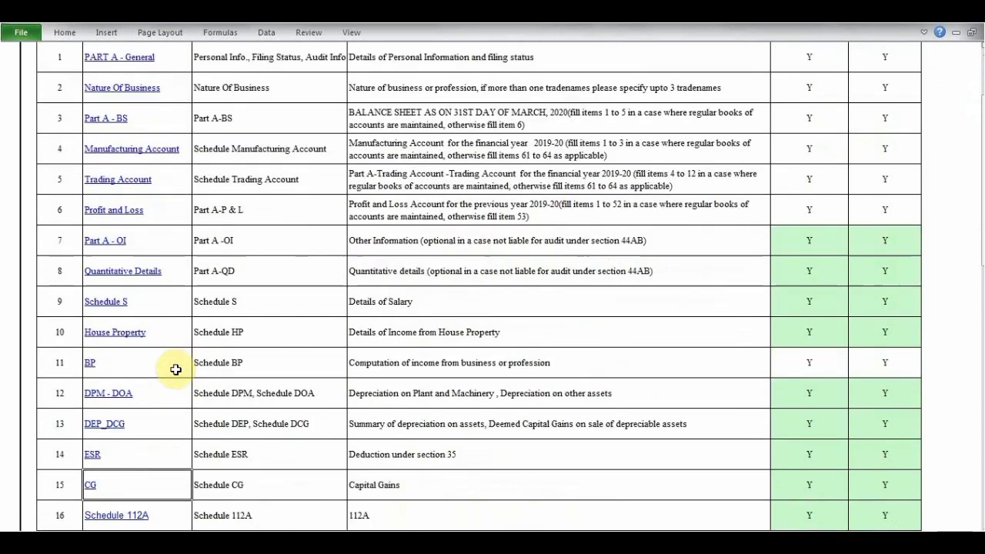
{"action": "key", "text": "Down"}
{"action": "key", "text": "Down"}
{"action": "key", "text": "Down"}
{"action": "key", "text": "Down"}
{"action": "key", "text": "Down"}
{"action": "key", "text": "Down"}
{"action": "key", "text": "Down"}
{"action": "key", "text": "Down"}
{"action": "key", "text": "Down"}
{"action": "key", "text": "Down"}
{"action": "key", "text": "Down"}
{"action": "key", "text": "Down"}
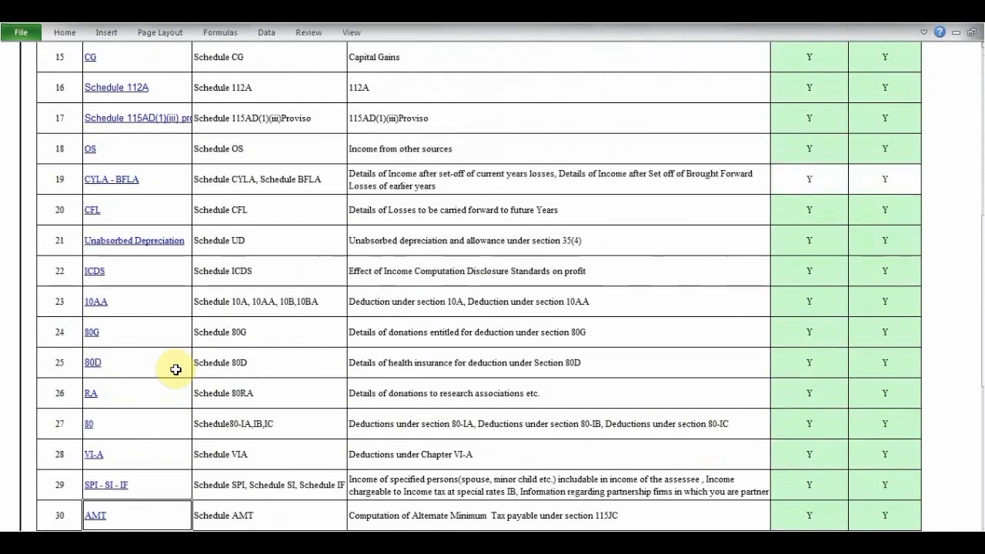
{"action": "key", "text": "Down"}
{"action": "key", "text": "Down"}
{"action": "key", "text": "Down"}
{"action": "key", "text": "Down"}
{"action": "key", "text": "Down"}
{"action": "key", "text": "Down"}
{"action": "key", "text": "Down"}
{"action": "key", "text": "Down"}
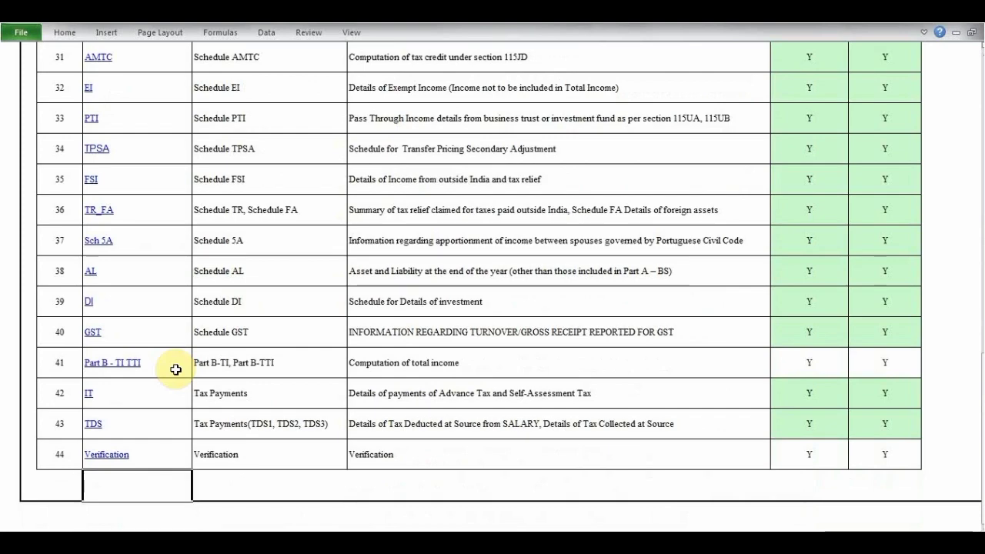
{"action": "key", "text": "Up"}
{"action": "key", "text": "Up"}
{"action": "key", "text": "Up"}
{"action": "key", "text": "Up"}
{"action": "key", "text": "Up"}
{"action": "key", "text": "Up"}
{"action": "key", "text": "Up"}
{"action": "key", "text": "Up"}
{"action": "key", "text": "Up"}
{"action": "key", "text": "Up"}
{"action": "key", "text": "Up"}
{"action": "key", "text": "Up"}
{"action": "key", "text": "Up"}
{"action": "key", "text": "Up"}
{"action": "key", "text": "Up"}
{"action": "key", "text": "Up"}
{"action": "key", "text": "Up"}
{"action": "key", "text": "Up"}
{"action": "key", "text": "Up"}
{"action": "key", "text": "Up"}
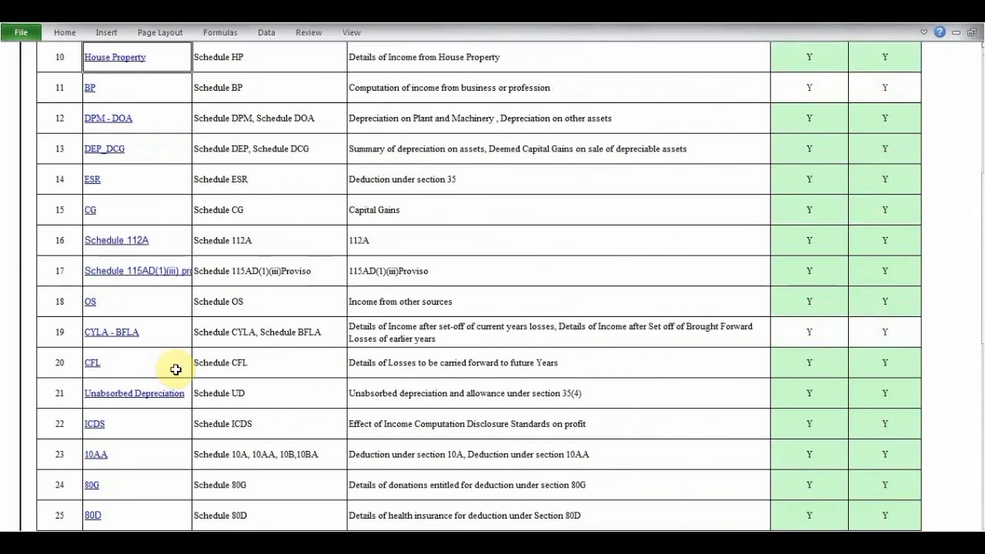
{"action": "key", "text": "Up"}
{"action": "key", "text": "Up"}
{"action": "key", "text": "Up"}
{"action": "key", "text": "Up"}
{"action": "key", "text": "Up"}
{"action": "key", "text": "Up"}
{"action": "key", "text": "Up"}
{"action": "key", "text": "Up"}
{"action": "key", "text": "Up"}
{"action": "key", "text": "Up"}
{"action": "key", "text": "Up"}
{"action": "key", "text": "Up"}
{"action": "key", "text": "Up"}
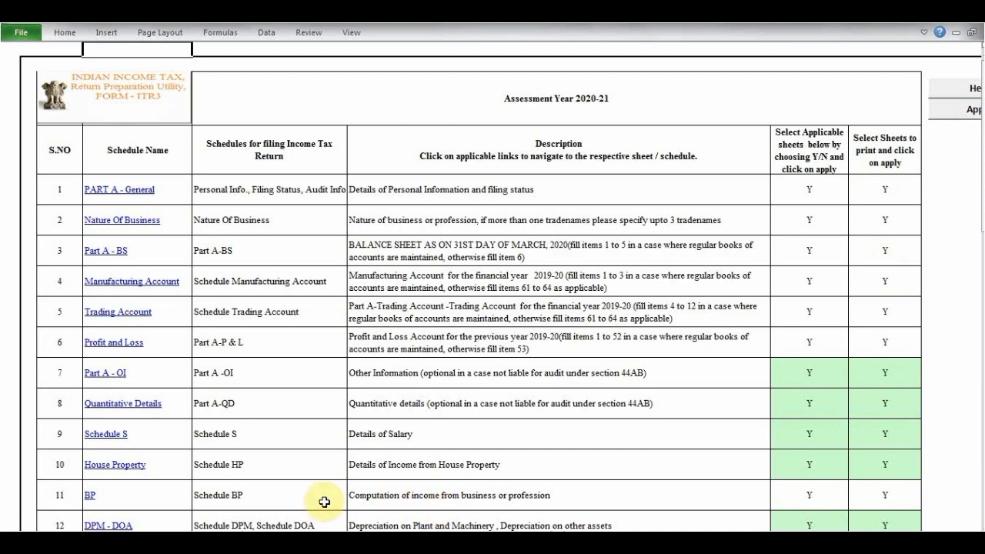
- Open the PART A - General sheet and start importing general info, income, deductions and tax details from the prefill XML
{"action": "left_click", "coordinate": [119, 540]}
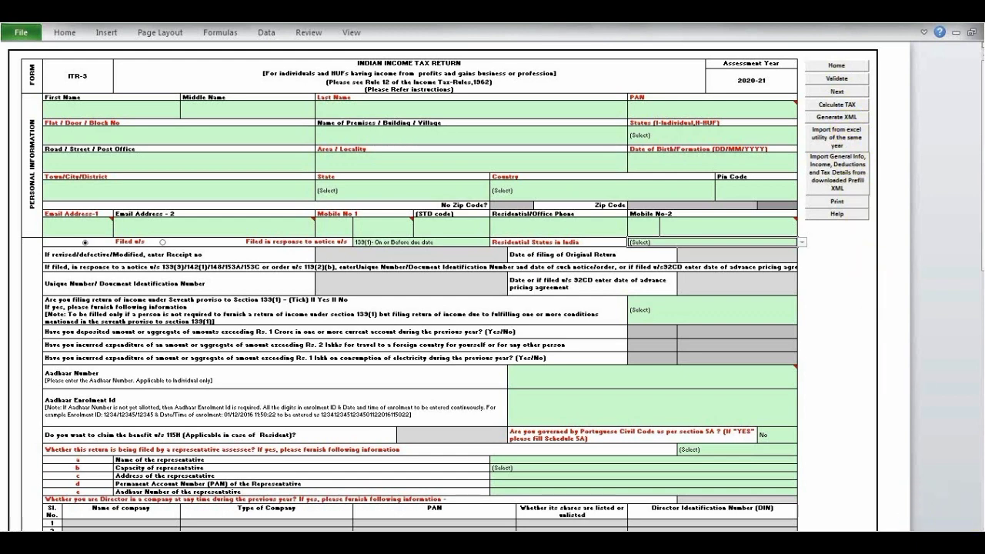
{"action": "left_click", "coordinate": [969, 541]}
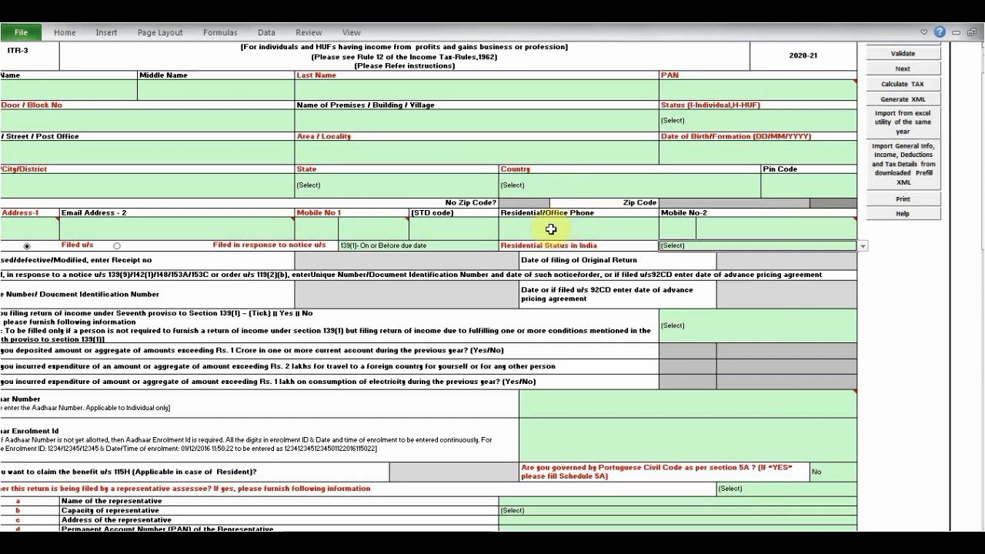
{"action": "left_click", "coordinate": [903, 176]}
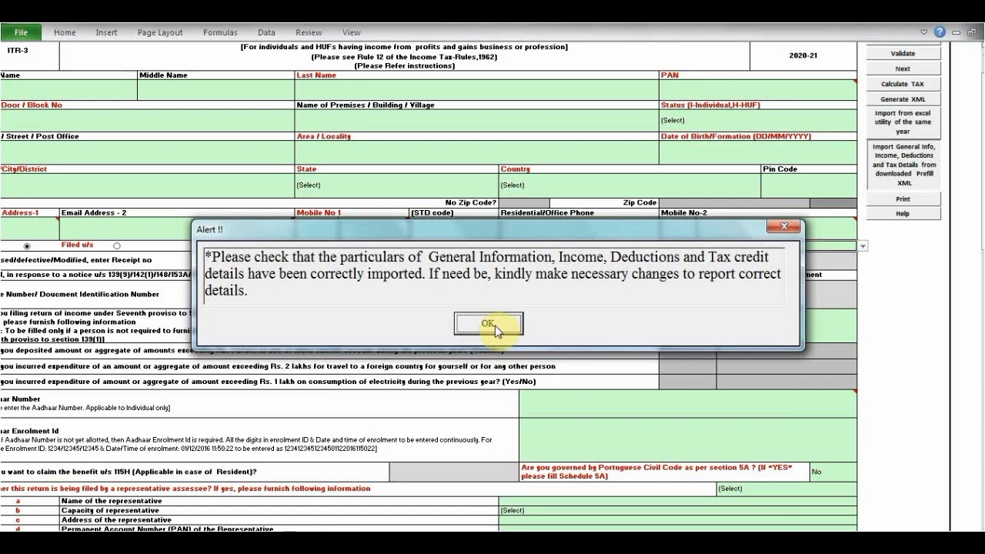
{"action": "left_click", "coordinate": [488, 323]}
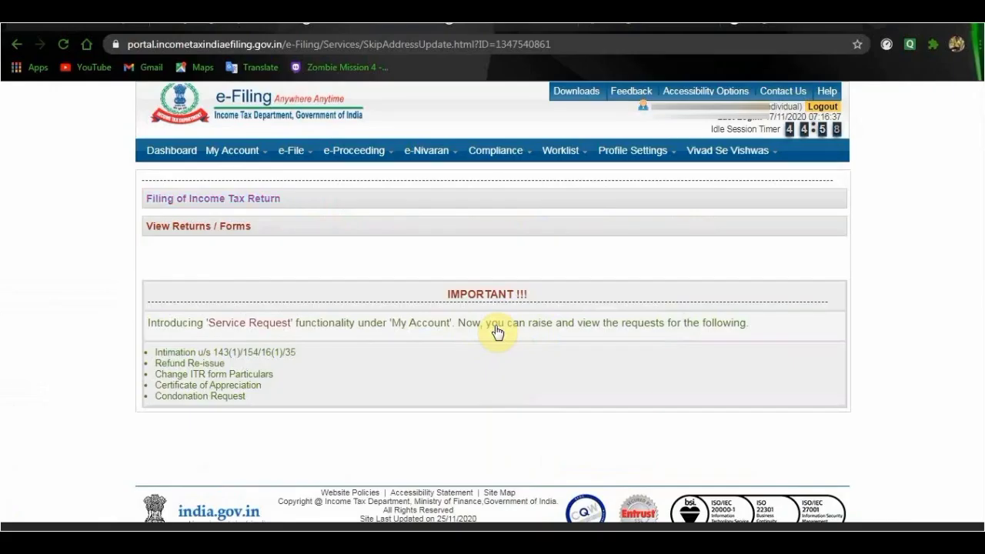
- On the e-Filing portal, request the pre-filled XML for assessment year 2020-21 and form ITR-3
{"action": "mouse_move", "coordinate": [246, 159]}
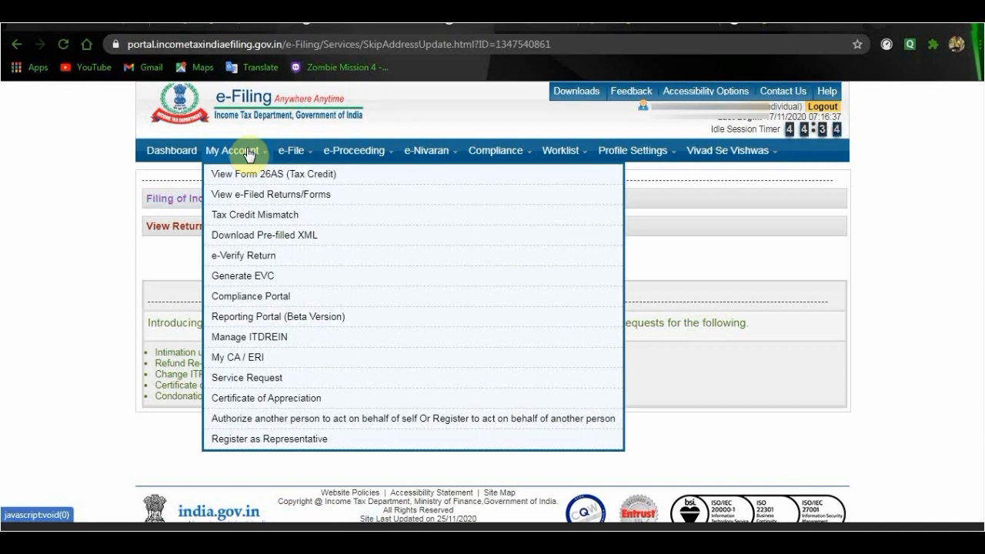
{"action": "left_click", "coordinate": [265, 240]}
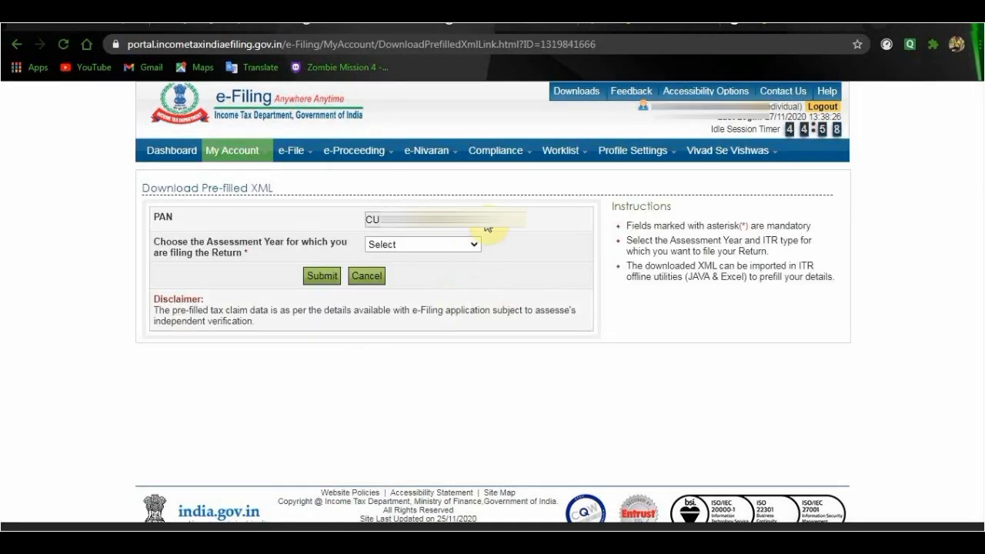
{"action": "left_click", "coordinate": [474, 245]}
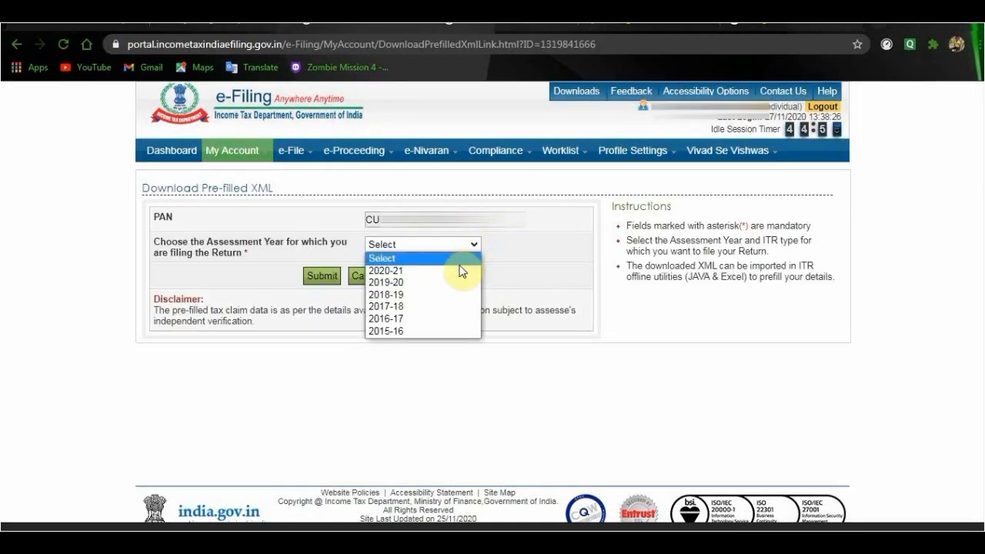
{"action": "left_click", "coordinate": [458, 273]}
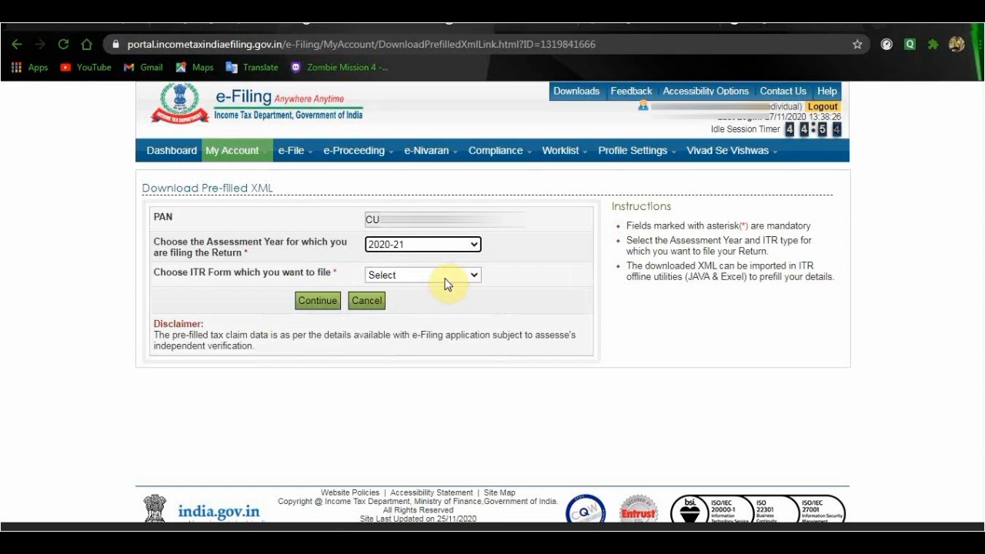
{"action": "left_click", "coordinate": [446, 279]}
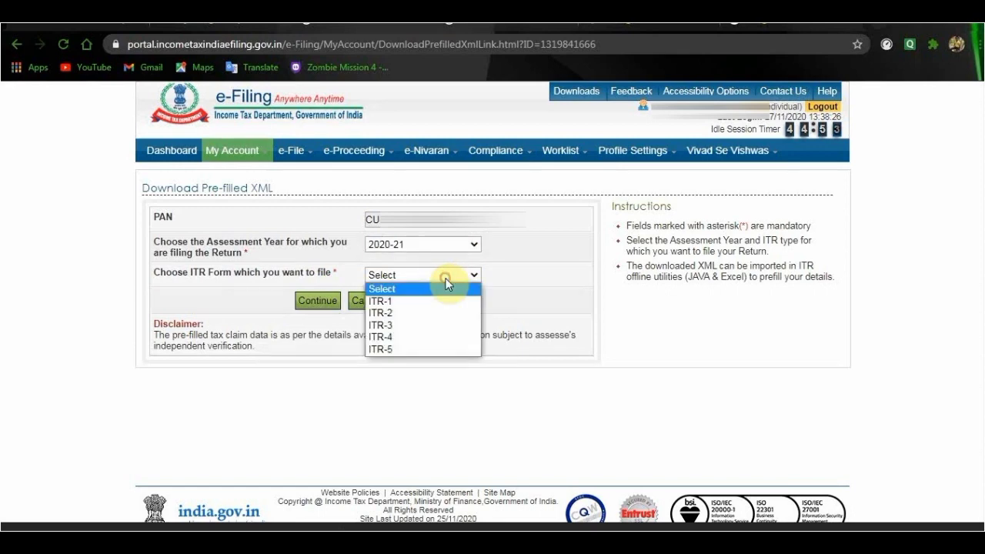
{"action": "left_click", "coordinate": [437, 323]}
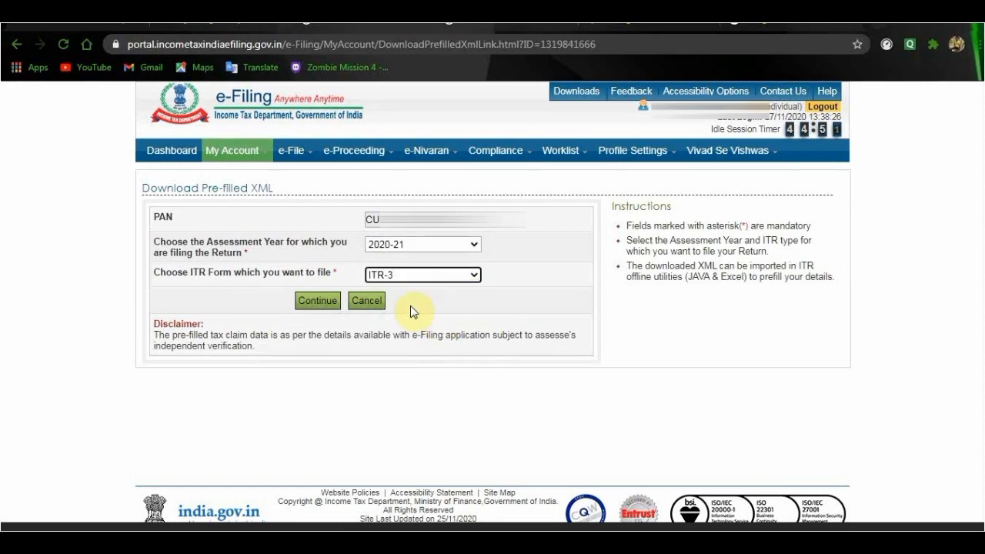
{"action": "left_click", "coordinate": [318, 301]}
- Download the pre-filled XML, agreeing to check all the prefilled data in the consent form
{"action": "left_click", "coordinate": [405, 366]}
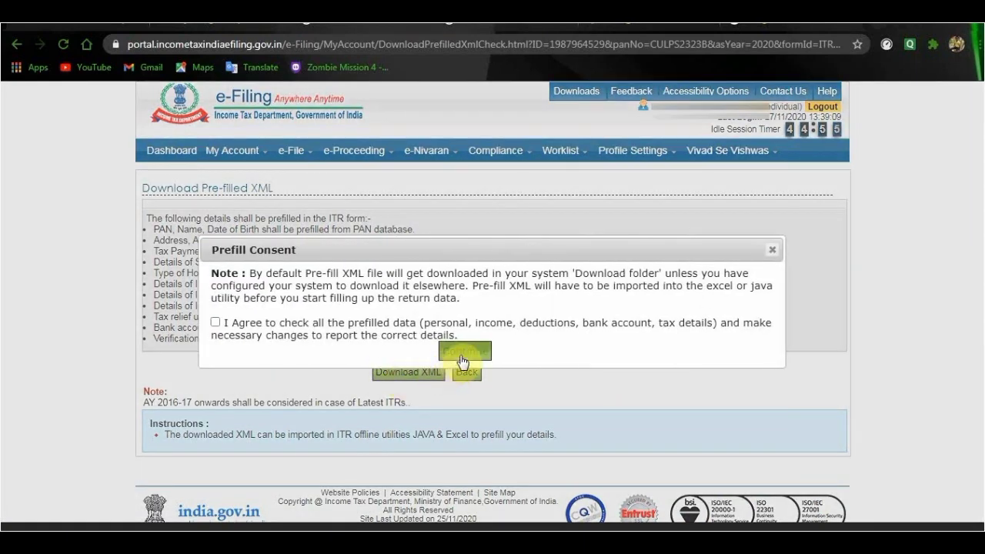
{"action": "left_click", "coordinate": [215, 323]}
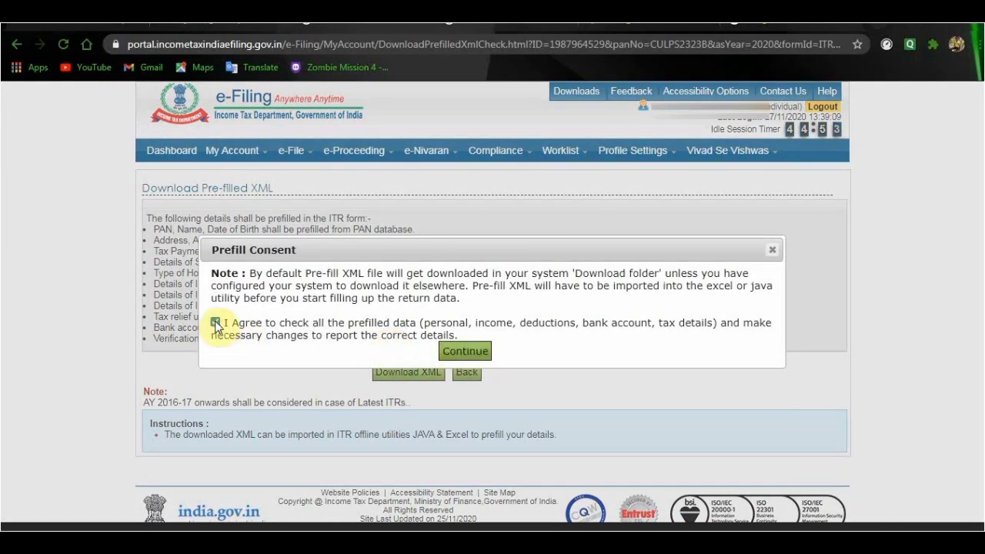
{"action": "left_click", "coordinate": [451, 352]}
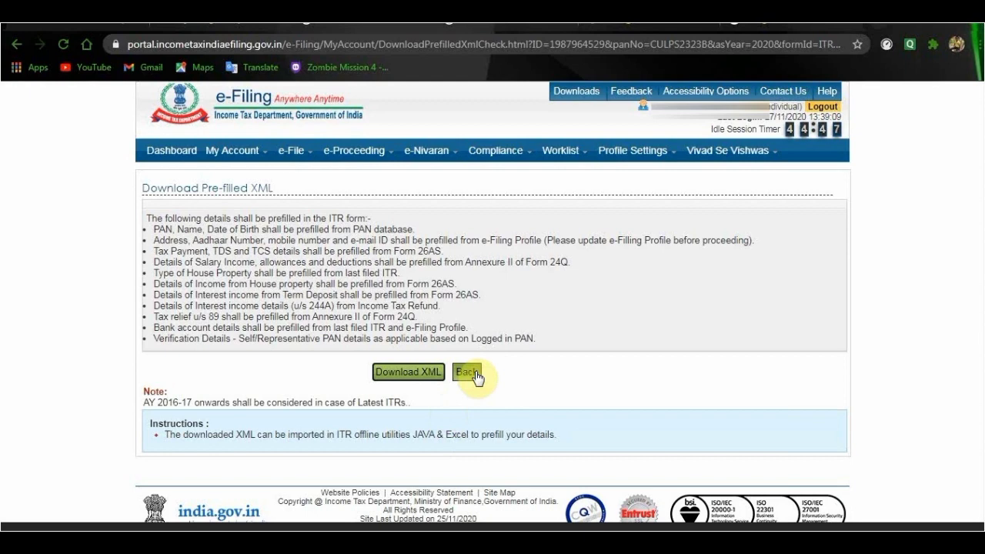
- Log out of the e-Filing portal and switch back to the ITR-3 workbook in Excel
{"action": "left_click", "coordinate": [814, 108]}
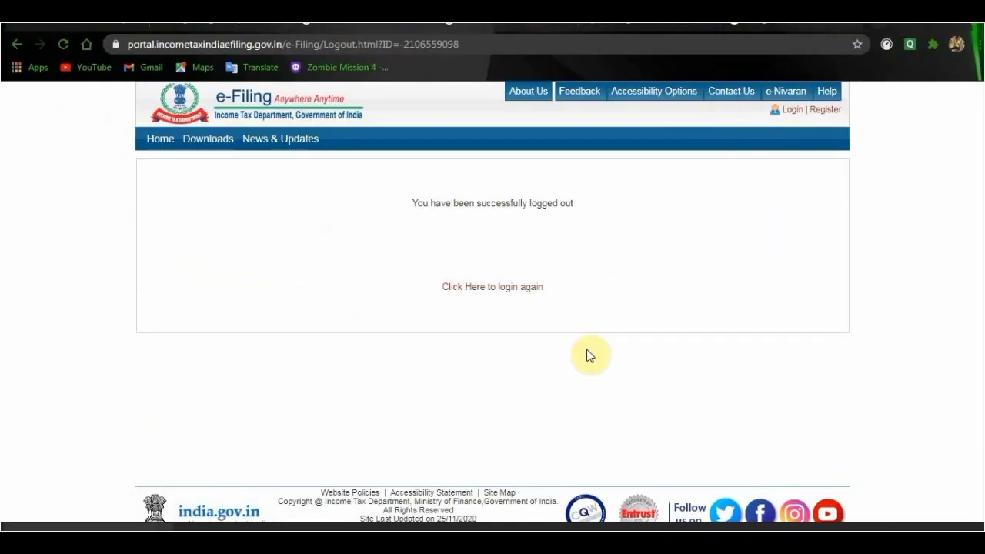
{"action": "key", "text": "alt+Tab"}
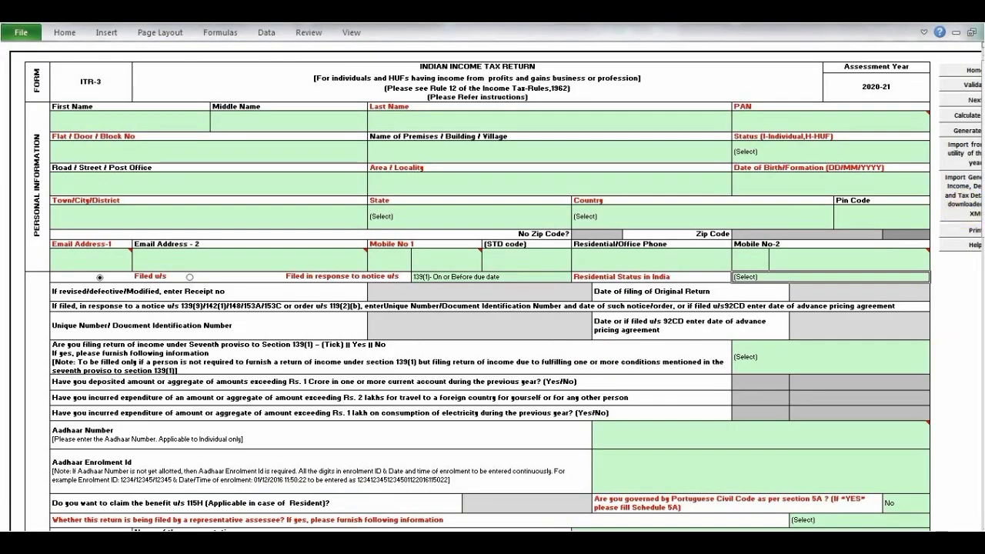
- Import general info, income, deductions and tax details from the downloaded prefill XML in the inner ITR3_2020 folder, acknowledging the import notice
{"action": "left_click", "coordinate": [882, 544]}
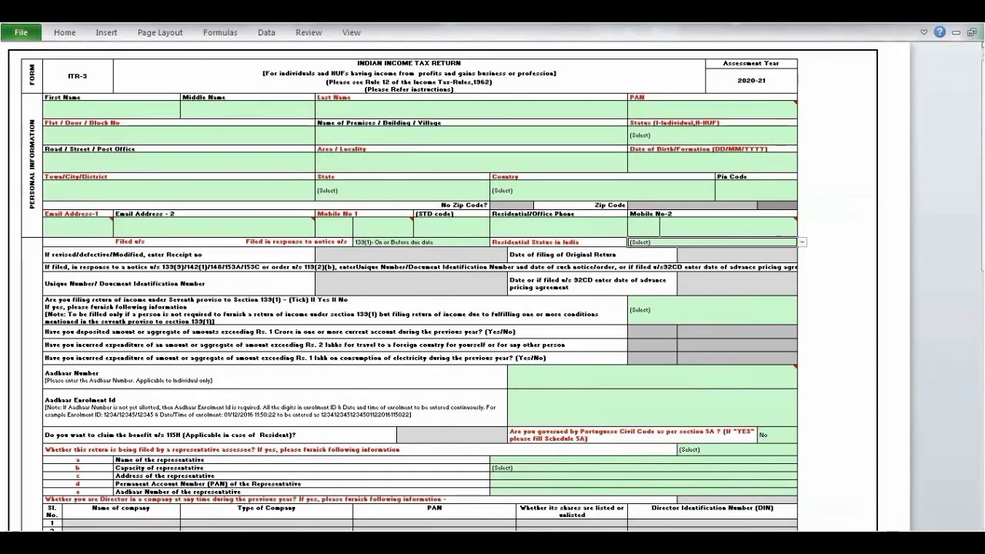
{"action": "left_click", "coordinate": [838, 178]}
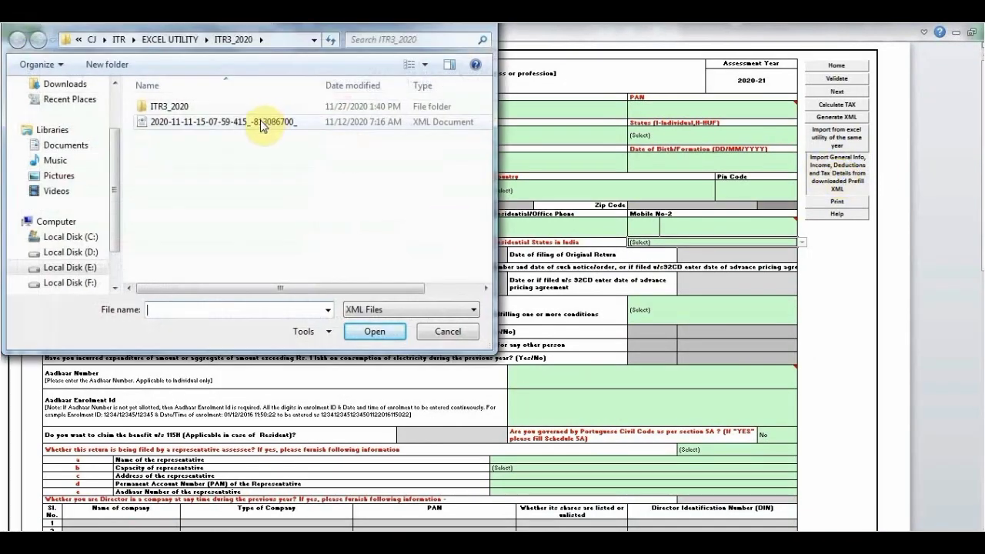
{"action": "left_click", "coordinate": [177, 106]}
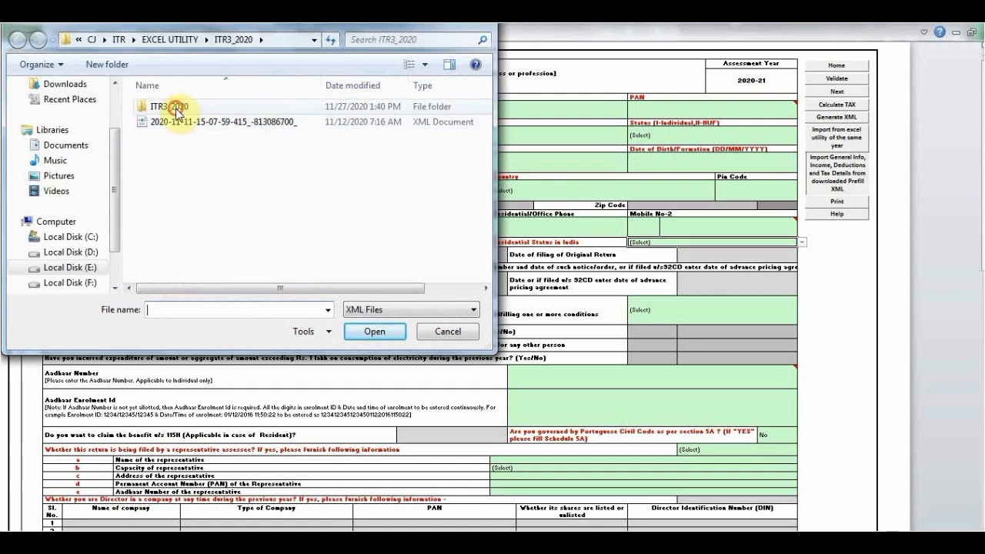
{"action": "left_click", "coordinate": [177, 107]}
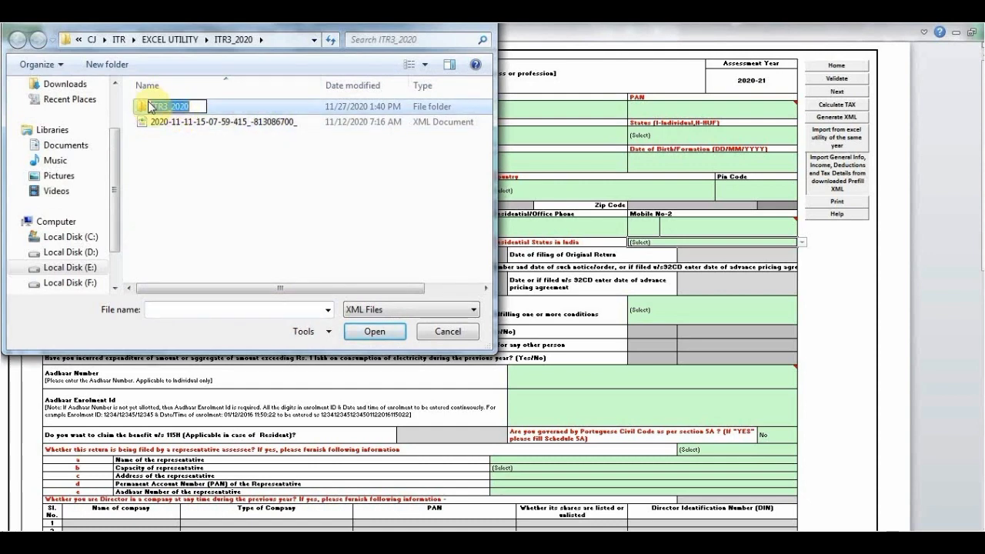
{"action": "left_click", "coordinate": [146, 106]}
{"action": "double_click", "coordinate": [147, 107]}
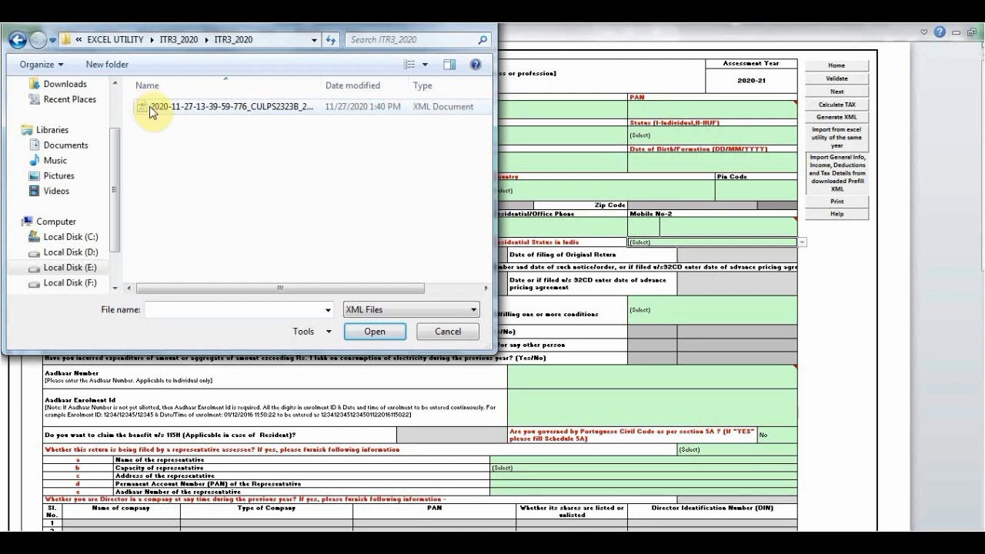
{"action": "double_click", "coordinate": [146, 107]}
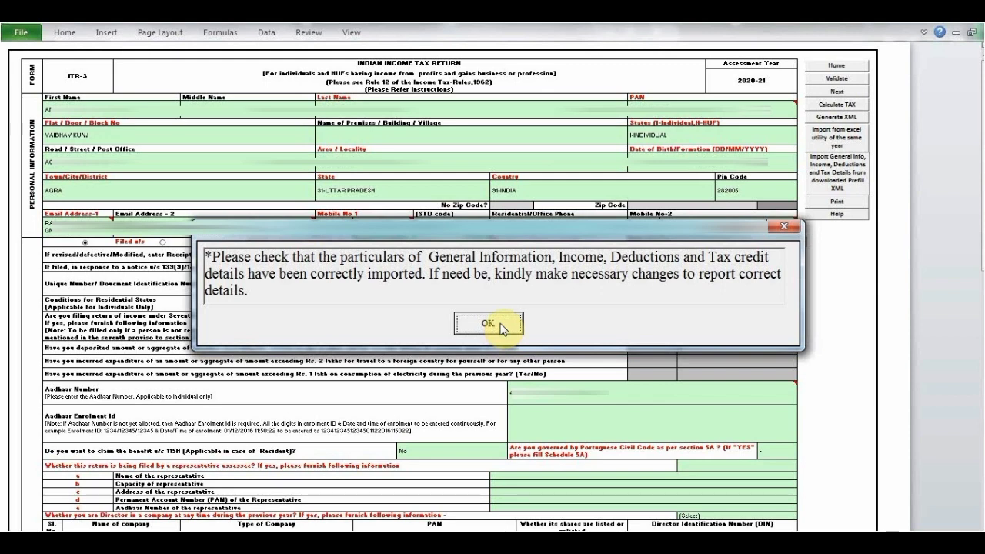
{"action": "left_click", "coordinate": [502, 328]}
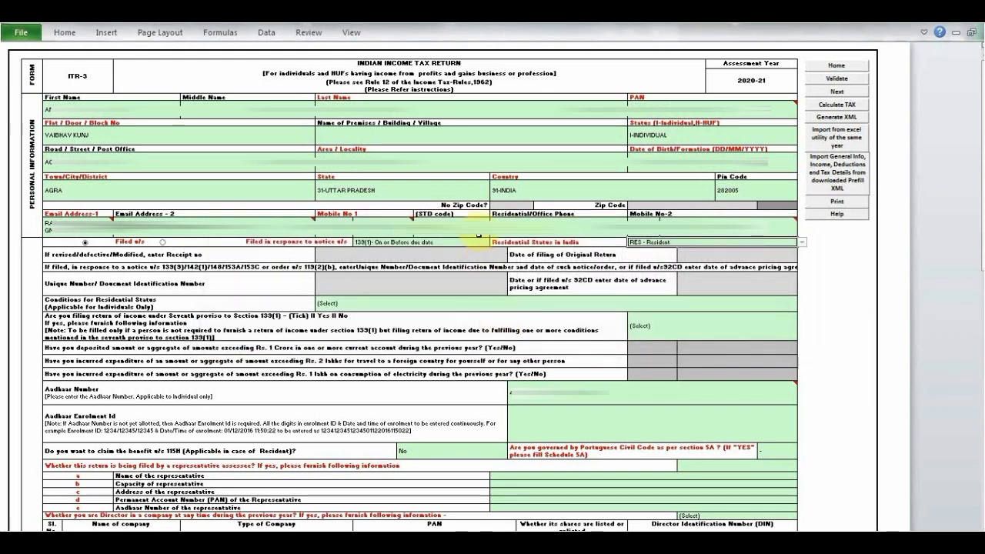
- Examine the imported personal and Aadhaar details, and the director, partner, unlisted share and audit questions further down the general information sheet
{"action": "left_click", "coordinate": [478, 232]}
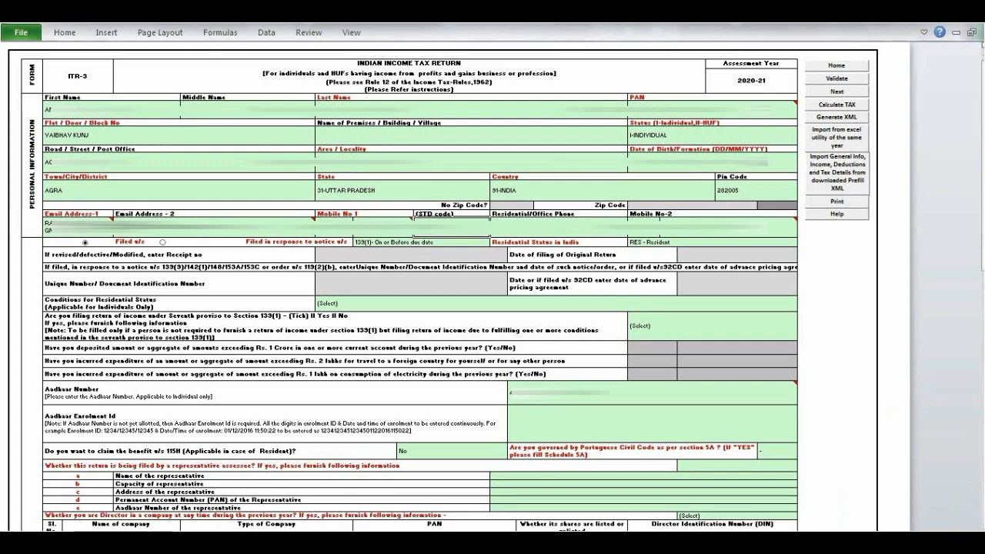
{"action": "left_click", "coordinate": [937, 545]}
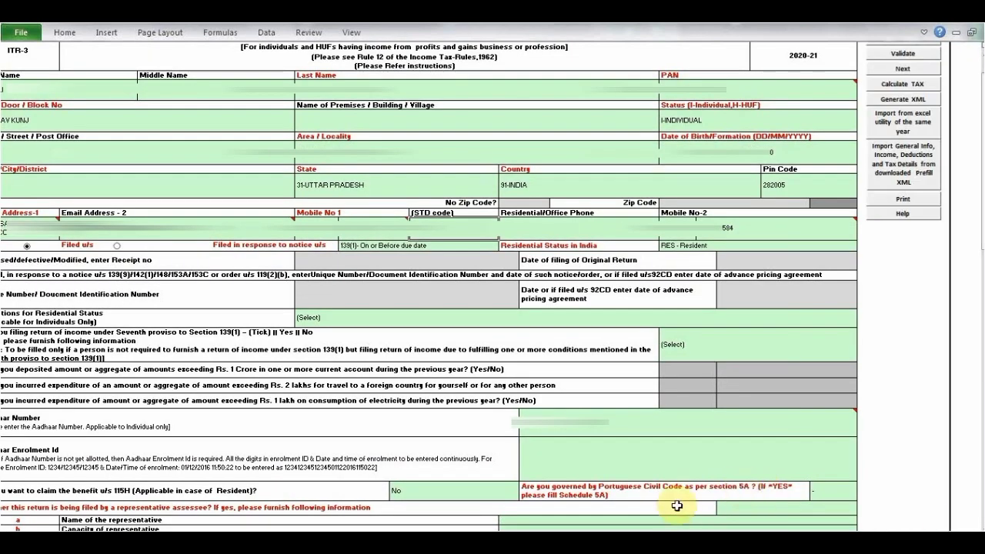
{"action": "left_click", "coordinate": [687, 412]}
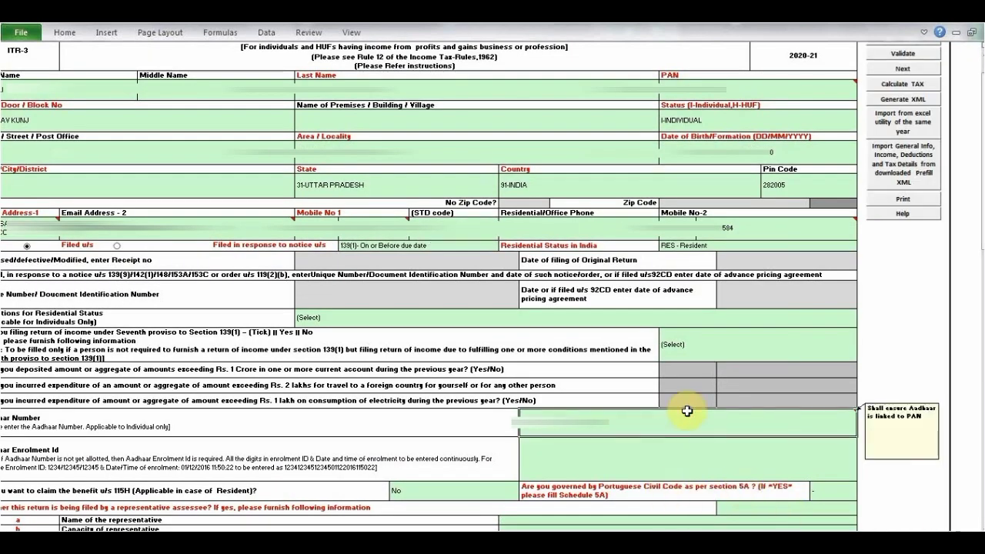
{"action": "scroll", "coordinate": [688, 411], "scroll_direction": "down", "scroll_amount": 10}
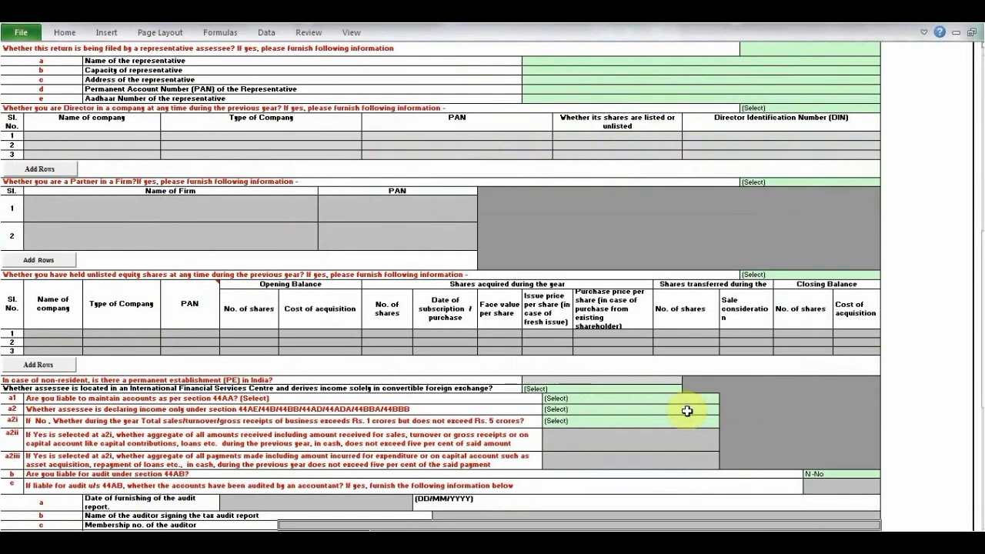
{"action": "scroll", "coordinate": [687, 412], "scroll_direction": "down", "scroll_amount": 5}
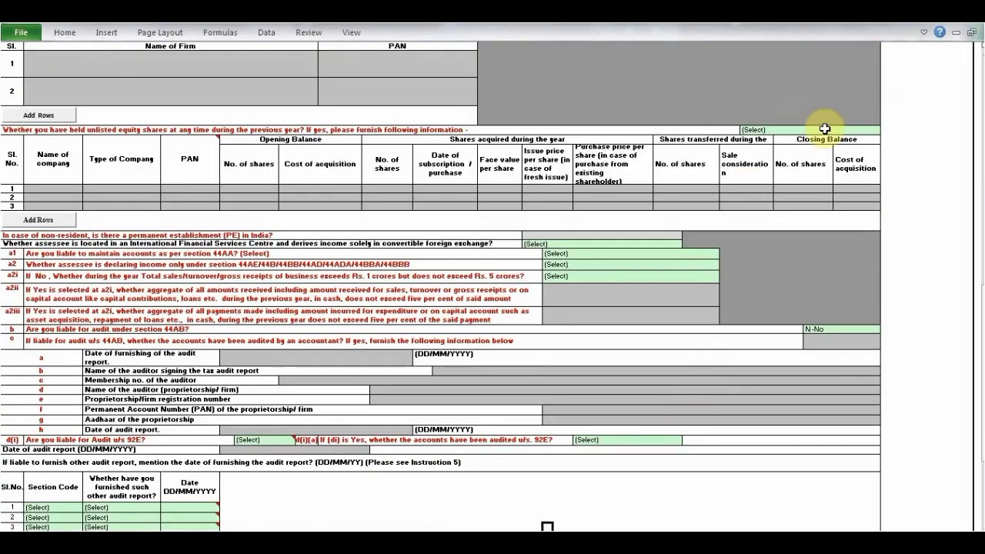
{"action": "left_click", "coordinate": [136, 238]}
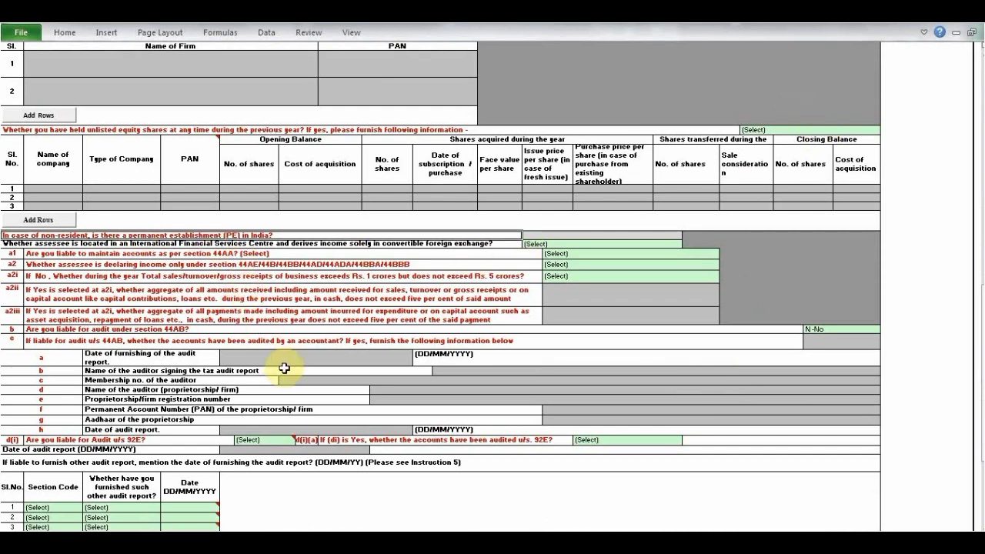
{"action": "scroll", "coordinate": [284, 369], "scroll_direction": "down", "scroll_amount": 2}
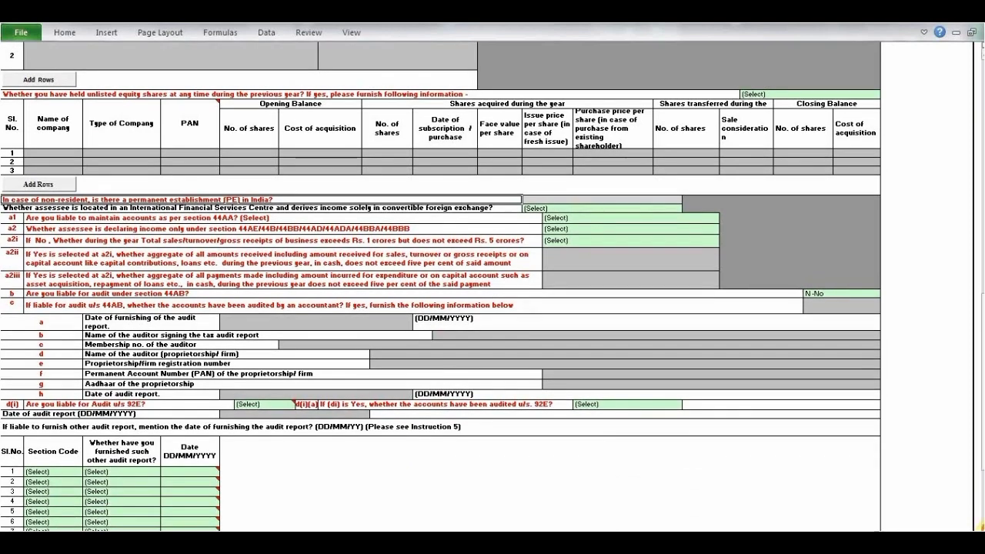
{"action": "scroll", "coordinate": [284, 368], "scroll_direction": "down", "scroll_amount": 3}
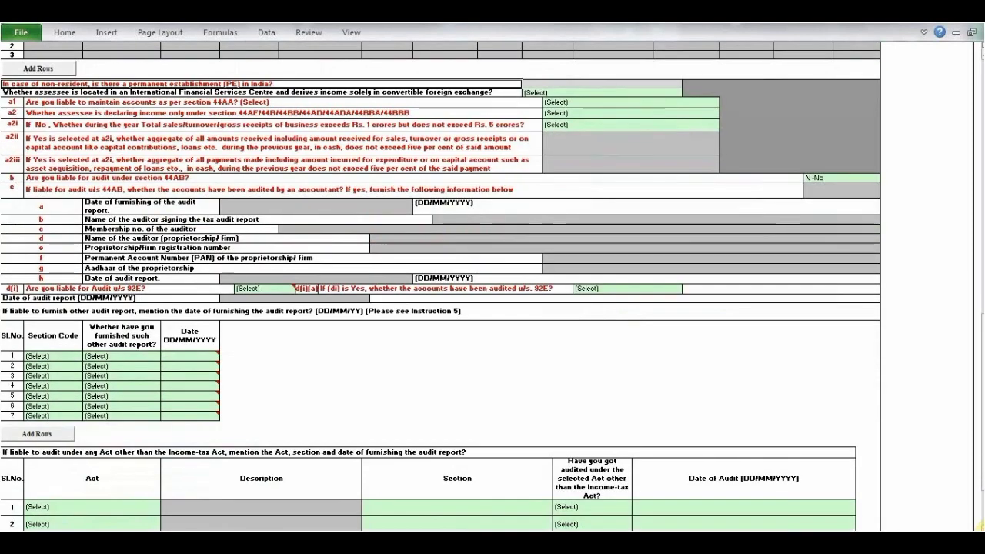
{"action": "scroll", "coordinate": [285, 369], "scroll_direction": "down", "scroll_amount": 3}
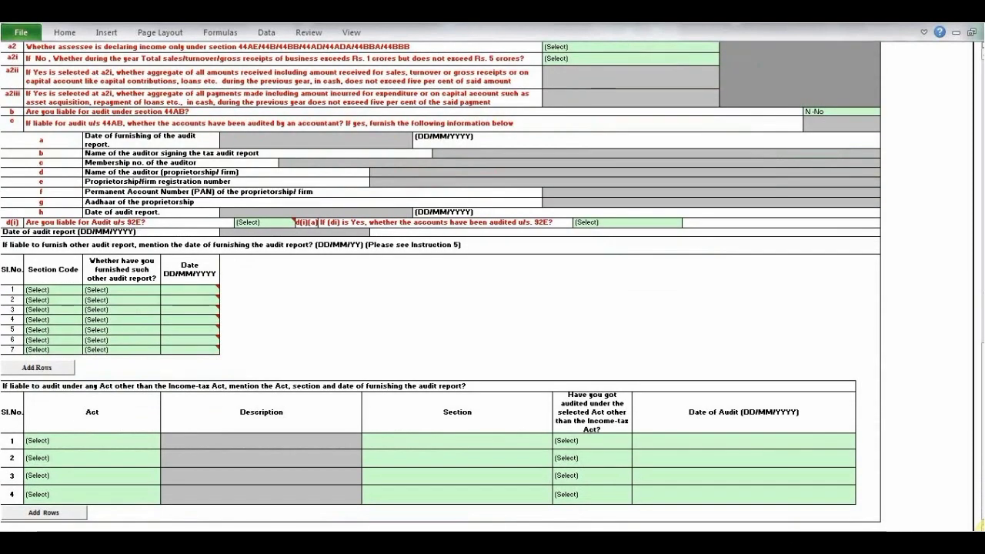
{"action": "scroll", "coordinate": [492, 285], "scroll_direction": "down", "scroll_amount": 2}
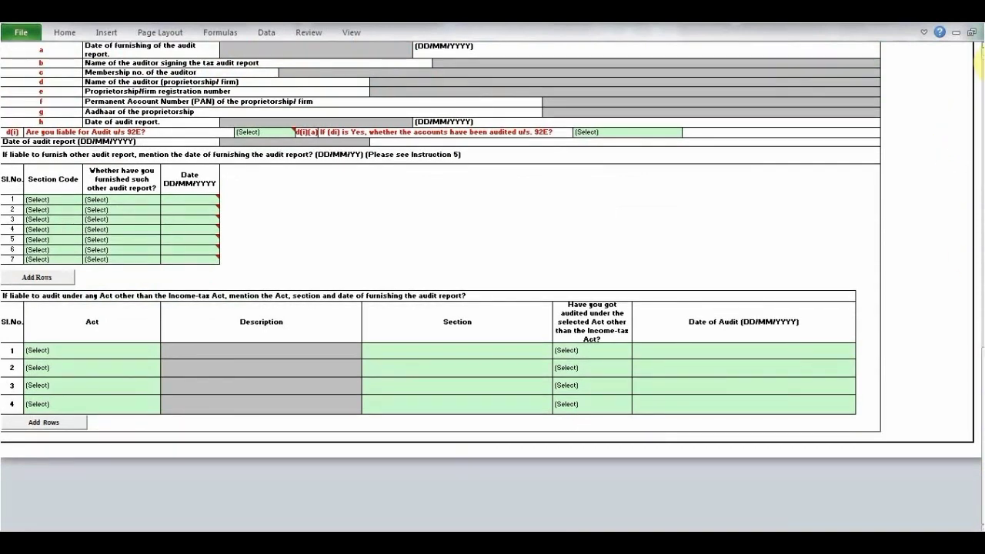
- Look back over the section 44AA, 44AB and 92E audit questions, and switch to the presentation slide on ITR-3 eligibility
{"action": "scroll", "coordinate": [980, 65], "scroll_direction": "up", "scroll_amount": 1}
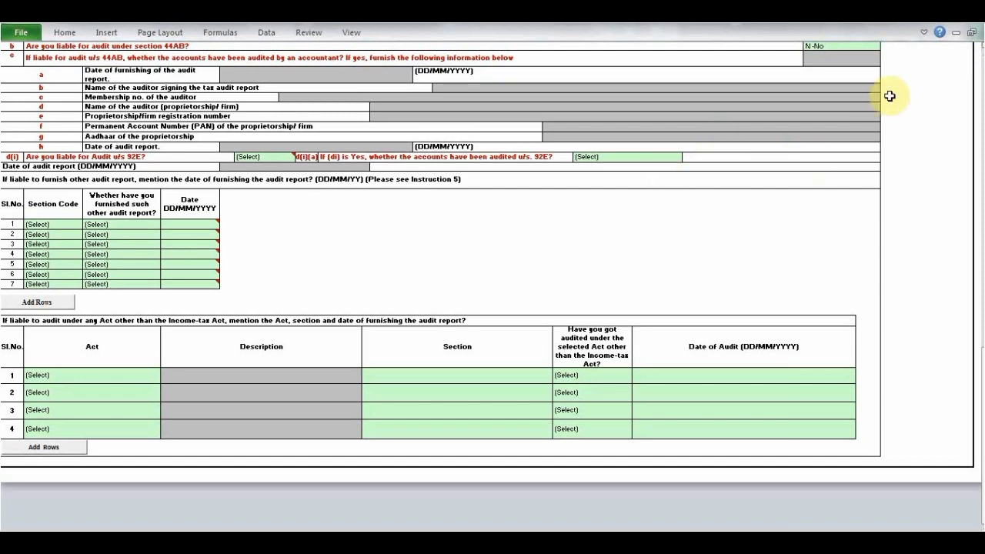
{"action": "left_click", "coordinate": [978, 48]}
{"action": "left_click", "coordinate": [978, 49]}
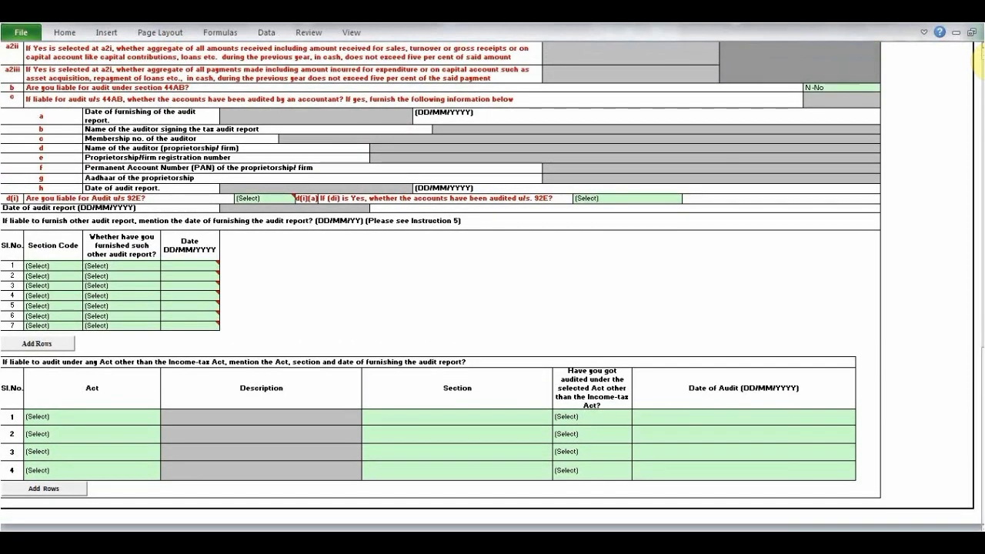
{"action": "left_click", "coordinate": [978, 49]}
{"action": "left_click", "coordinate": [978, 49]}
{"action": "left_click", "coordinate": [977, 49]}
{"action": "left_click", "coordinate": [977, 49]}
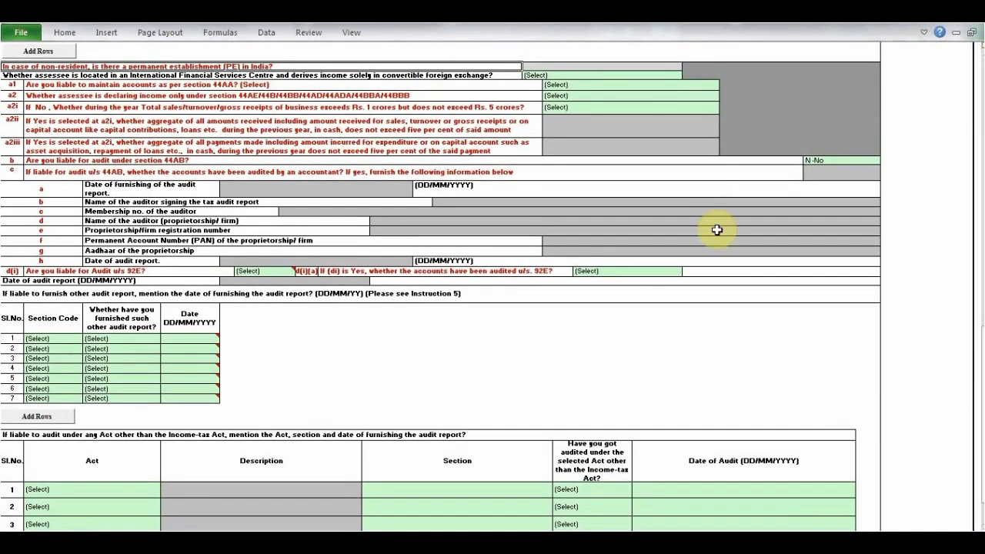
{"action": "key", "text": "alt+Tab"}
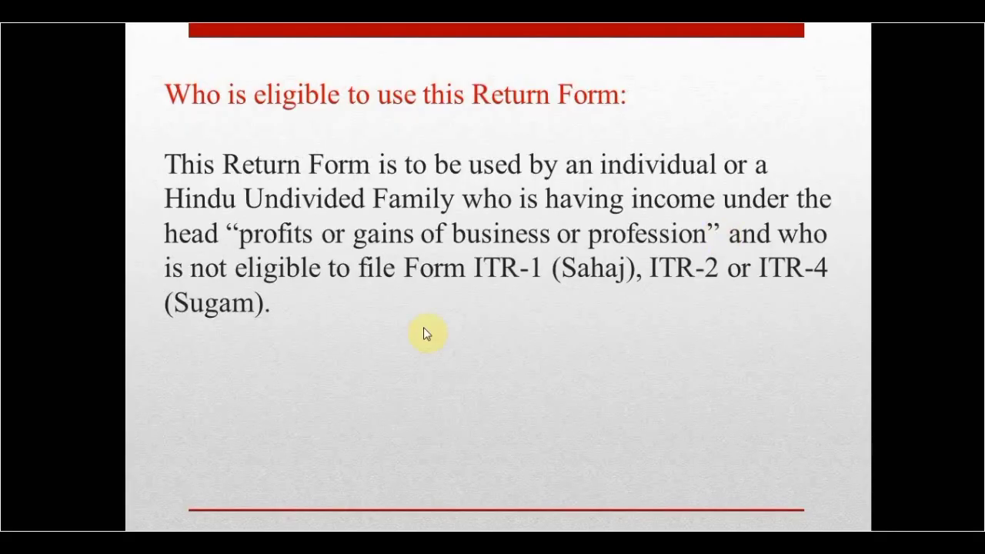
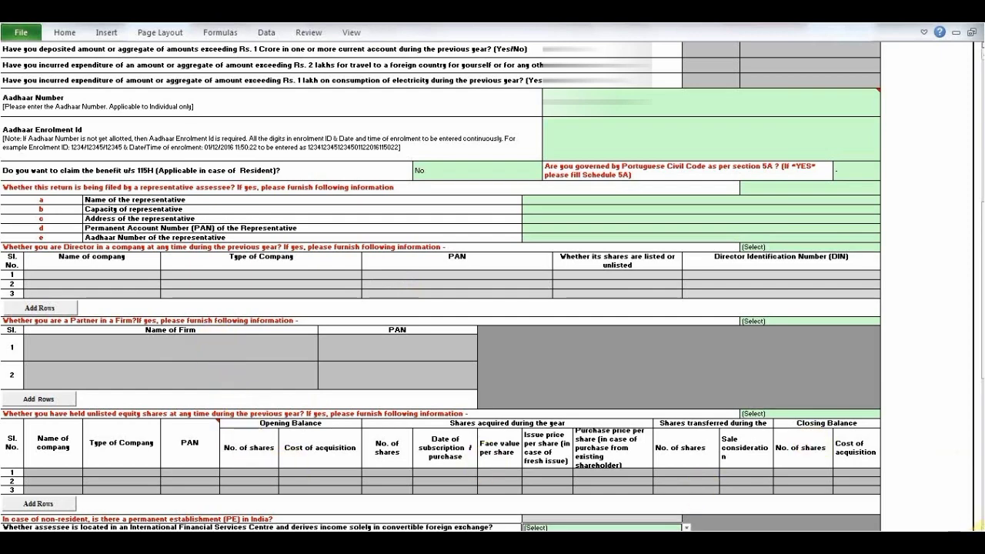
- Examine the director, partner, unlisted share and audit questions down to the other audit report section of the general information sheet
{"action": "scroll", "coordinate": [979, 528], "scroll_direction": "down", "scroll_amount": 5}
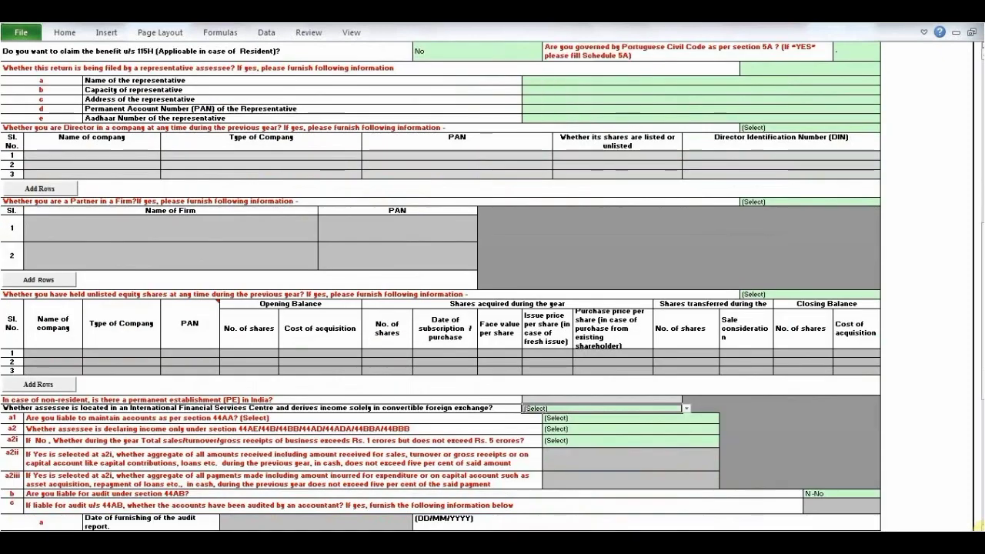
{"action": "scroll", "coordinate": [979, 527], "scroll_direction": "down", "scroll_amount": 2}
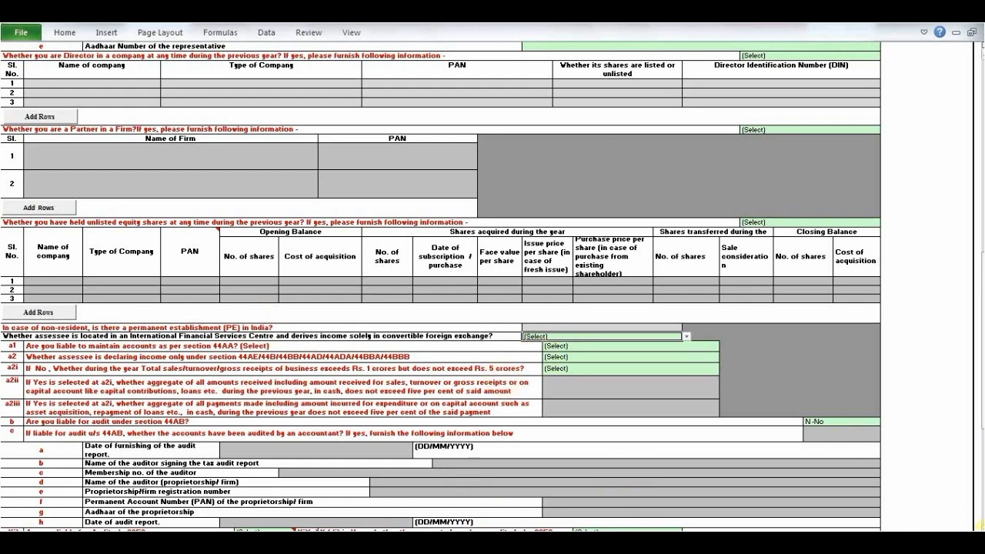
{"action": "scroll", "coordinate": [980, 528], "scroll_direction": "down", "scroll_amount": 4}
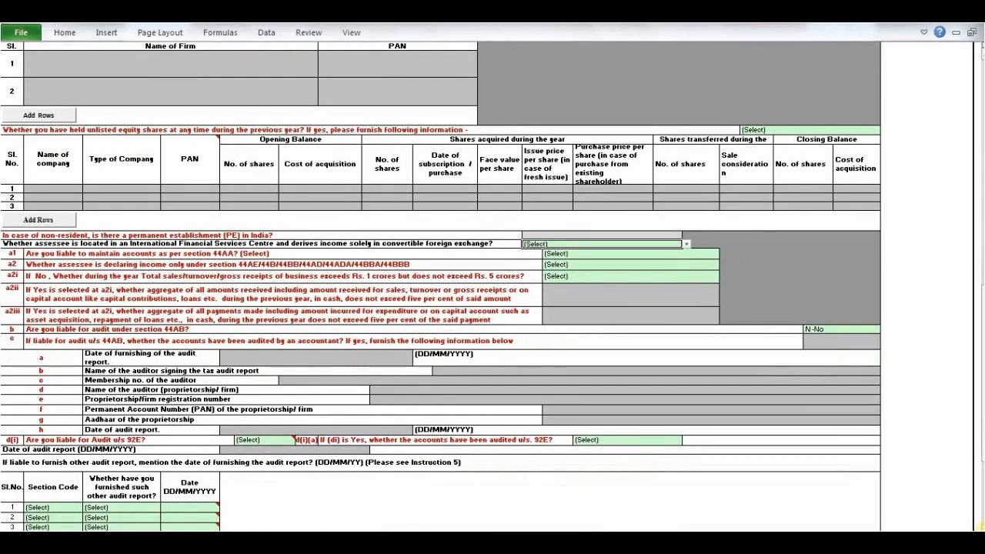
{"action": "left_click", "coordinate": [980, 527]}
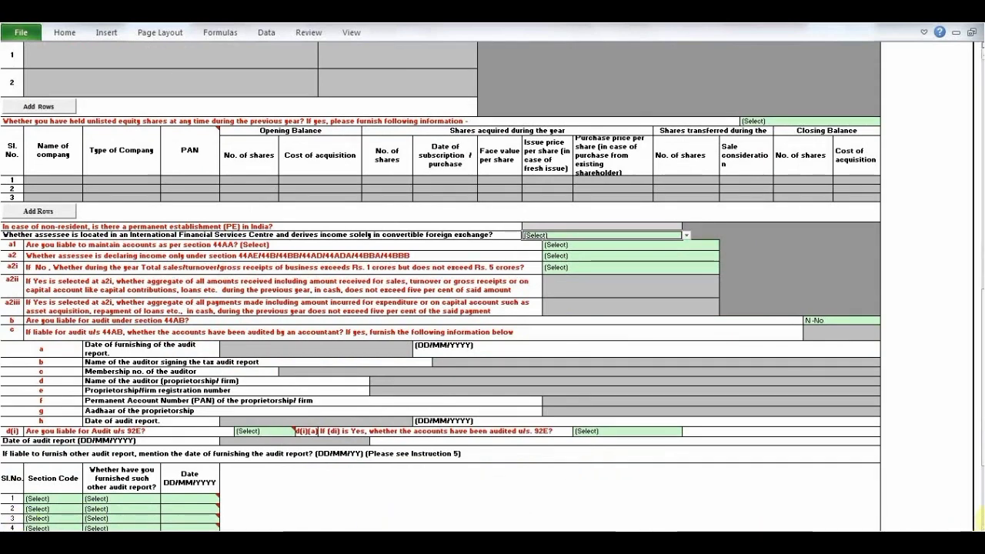
{"action": "scroll", "coordinate": [979, 526], "scroll_direction": "down", "scroll_amount": 3}
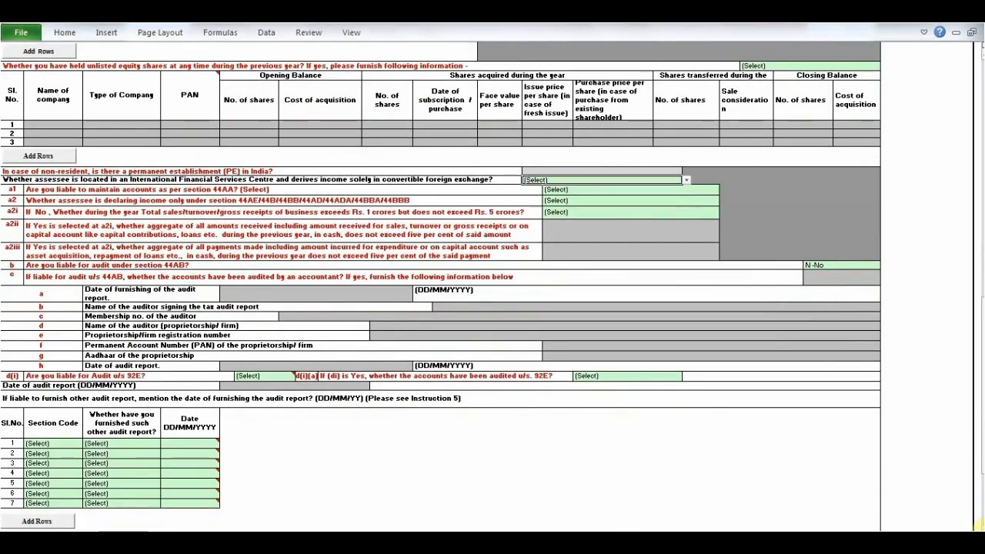
{"action": "scroll", "coordinate": [979, 526], "scroll_direction": "down", "scroll_amount": 2}
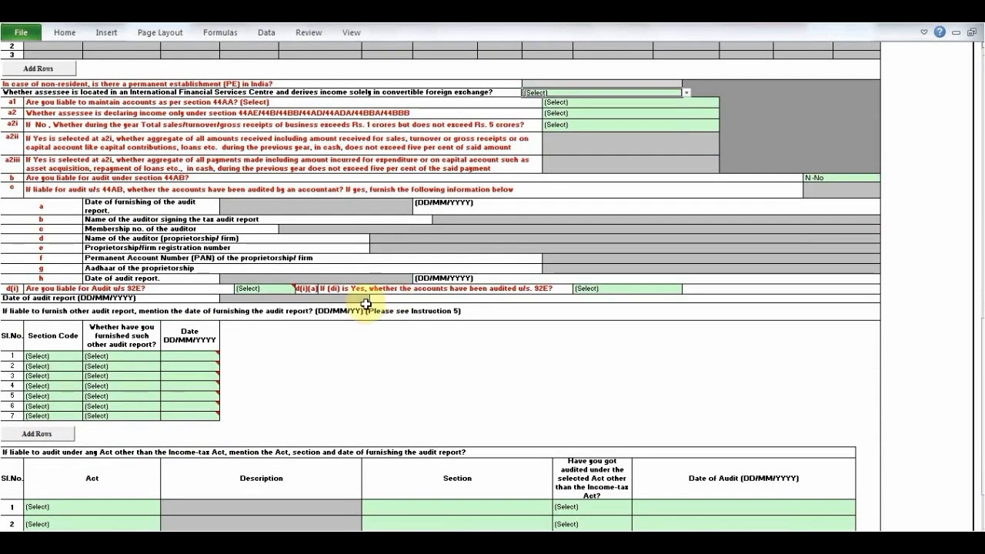
{"action": "left_click", "coordinate": [363, 312]}
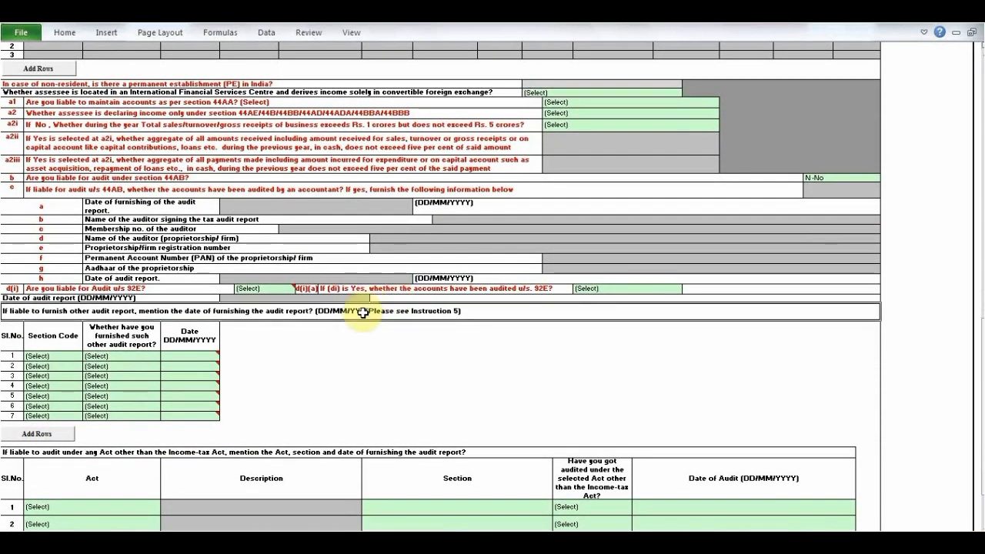
{"action": "key", "text": "Left"}
{"action": "key", "text": "Left"}
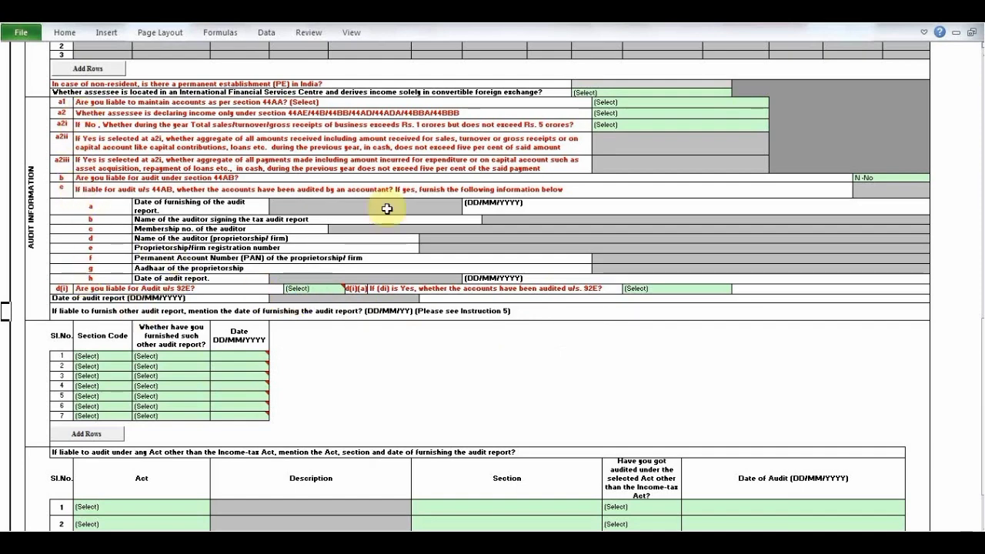
- Review the section 44AB and 92E audit questions again, and the tables for other audit reports and audits under other Acts
{"action": "scroll", "coordinate": [977, 65], "scroll_direction": "up", "scroll_amount": 3}
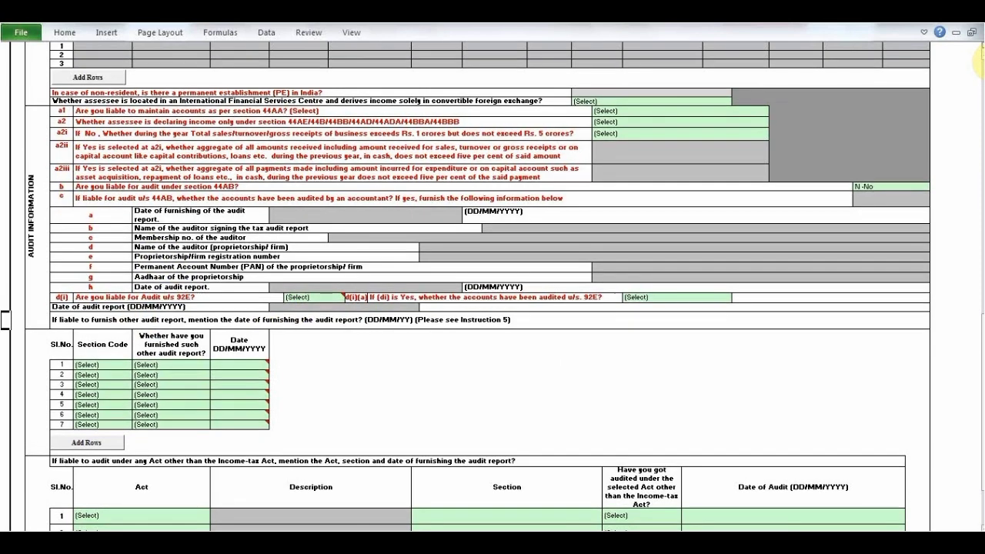
{"action": "scroll", "coordinate": [979, 63], "scroll_direction": "up", "scroll_amount": 2}
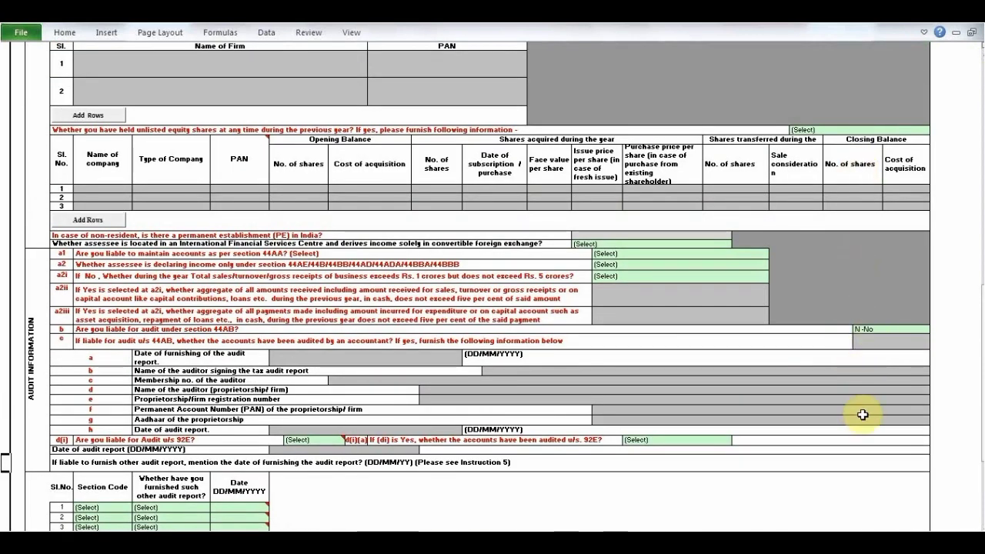
{"action": "scroll", "coordinate": [477, 284], "scroll_direction": "down", "scroll_amount": 3}
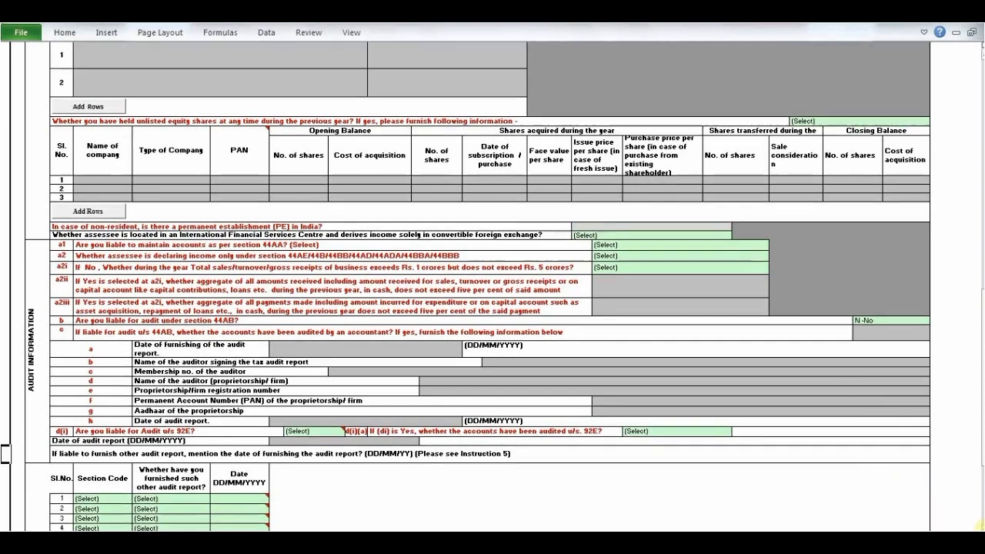
{"action": "scroll", "coordinate": [478, 285], "scroll_direction": "down", "scroll_amount": 3}
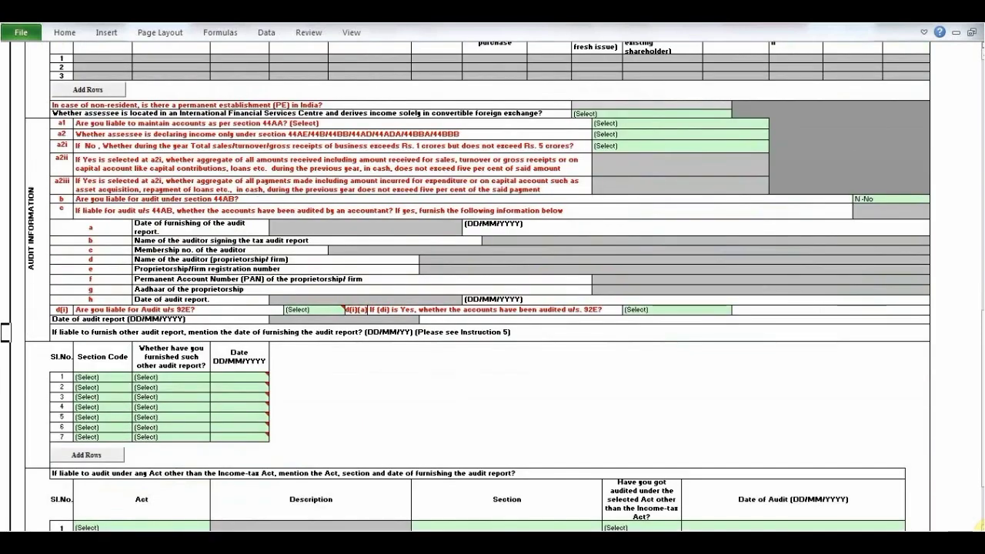
{"action": "scroll", "coordinate": [477, 285], "scroll_direction": "down", "scroll_amount": 1}
{"action": "scroll", "coordinate": [478, 285], "scroll_direction": "down", "scroll_amount": 3}
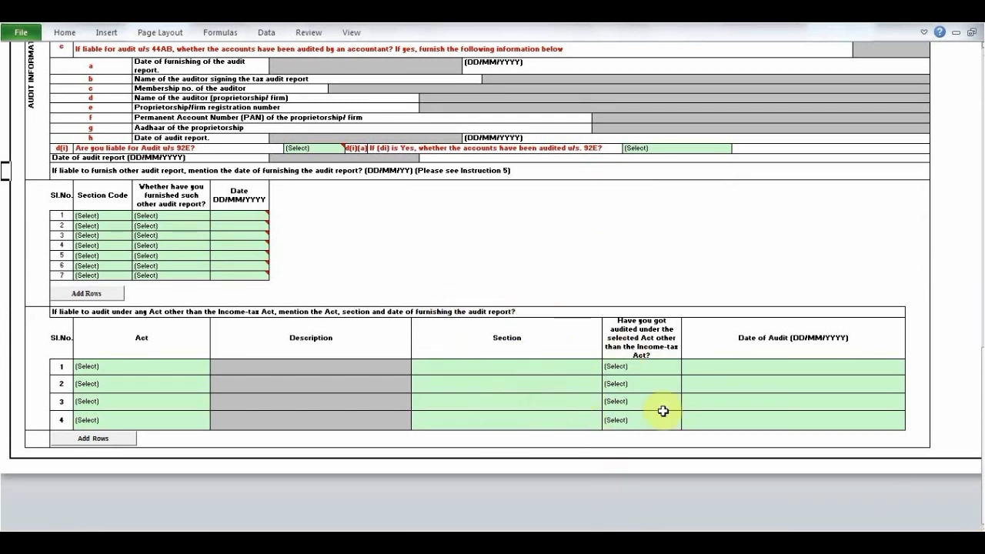
- Open the nature of business sheet and review its code-sub sector and trade name fields
{"action": "left_click", "coordinate": [225, 528]}
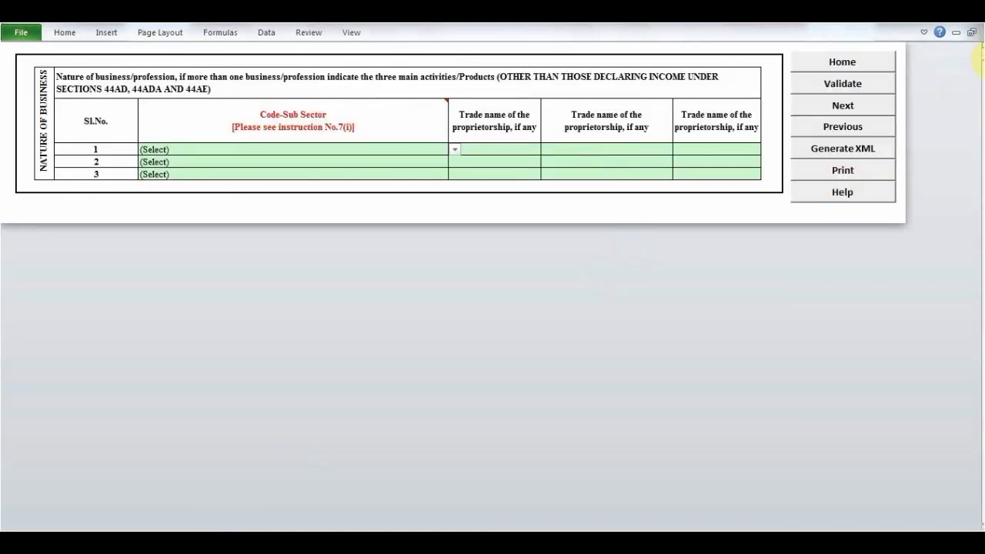
{"action": "mouse_move", "coordinate": [385, 105]}
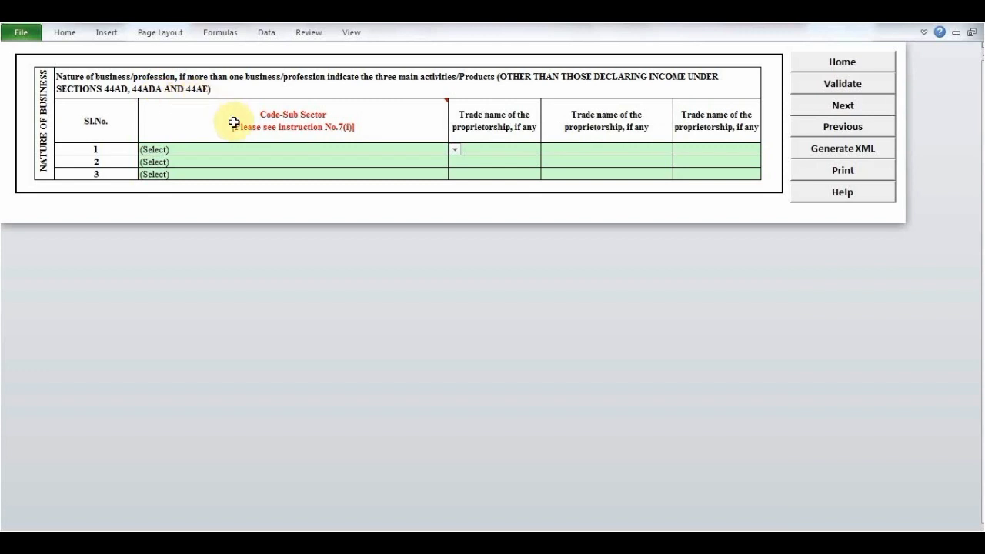
{"action": "mouse_move", "coordinate": [352, 132]}
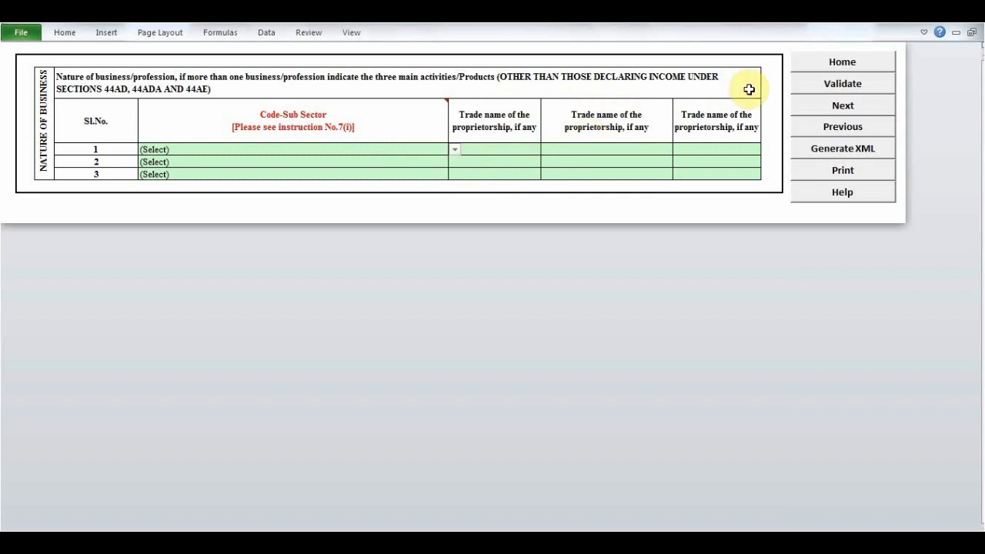
- Go to the Part A-BS balance sheet, validate it and acknowledge the alert
{"action": "left_click", "coordinate": [821, 111]}
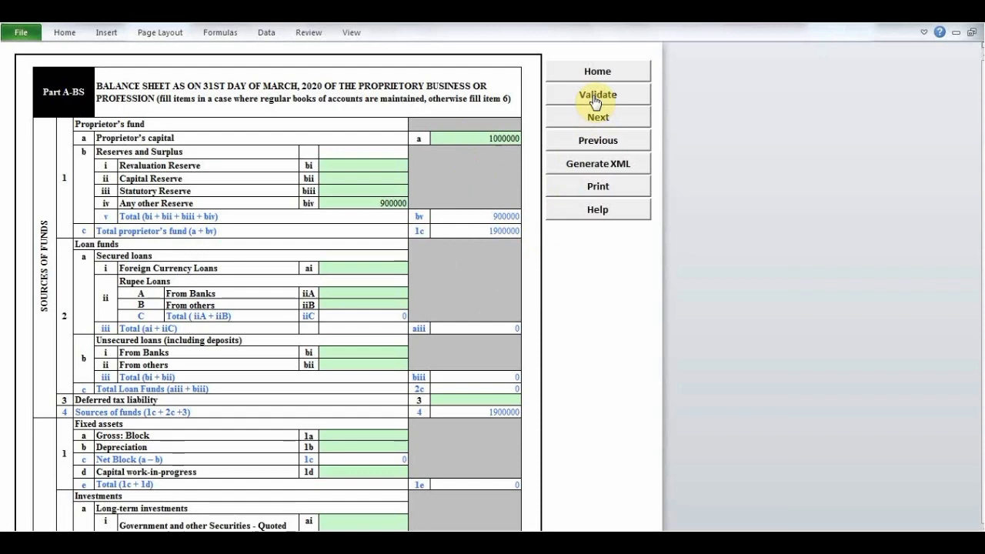
{"action": "left_click", "coordinate": [596, 100]}
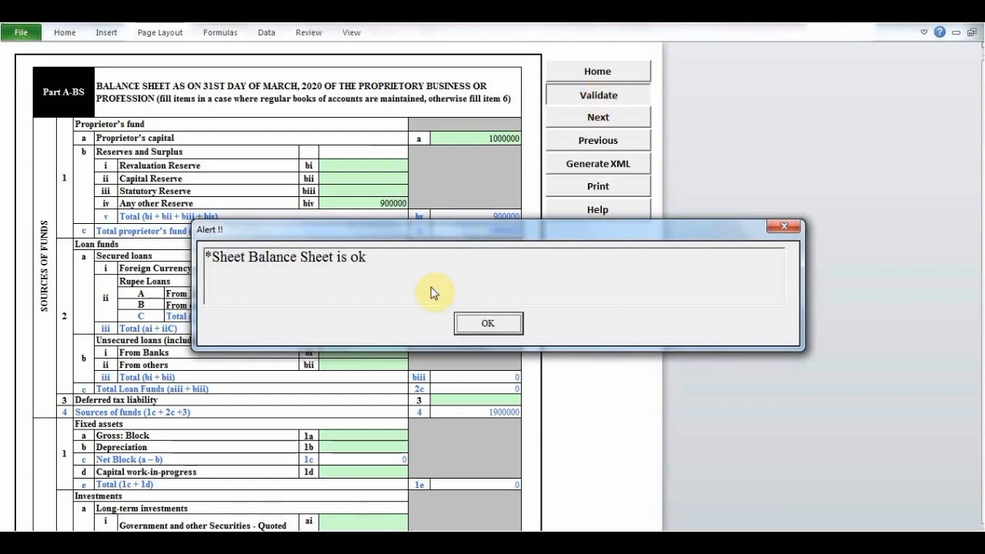
{"action": "left_click", "coordinate": [486, 324]}
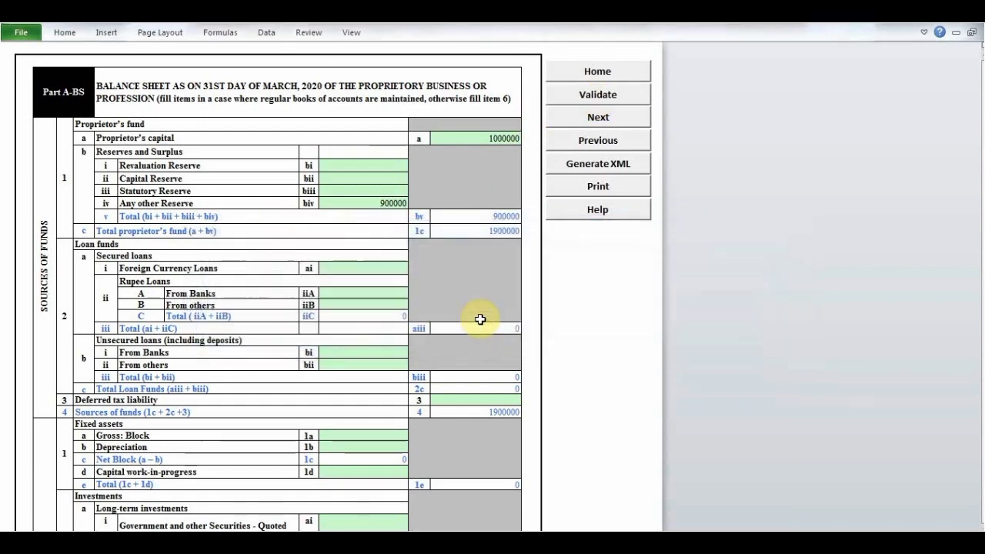
- Skip past the manufacturing and trading accounts, and enter 72000 rent, 430000 CONSULTING income and 56000 rents expense in the profit and loss account
{"action": "left_click", "coordinate": [576, 122]}
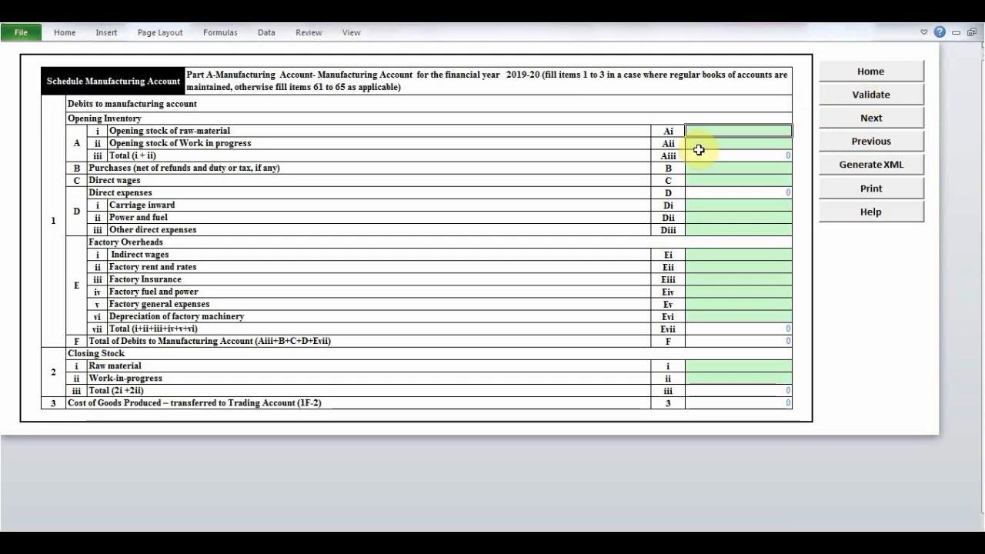
{"action": "left_click", "coordinate": [885, 119]}
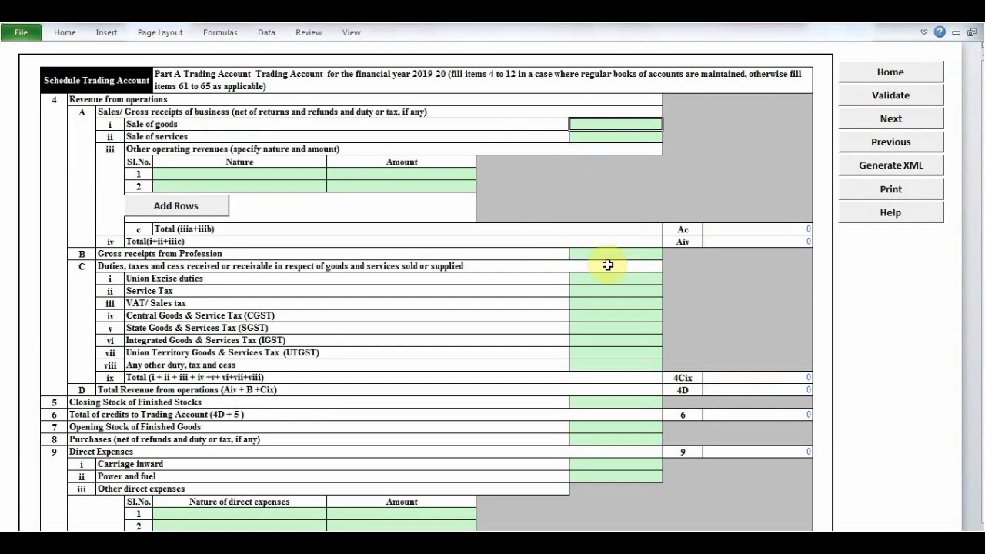
{"action": "left_click", "coordinate": [884, 121]}
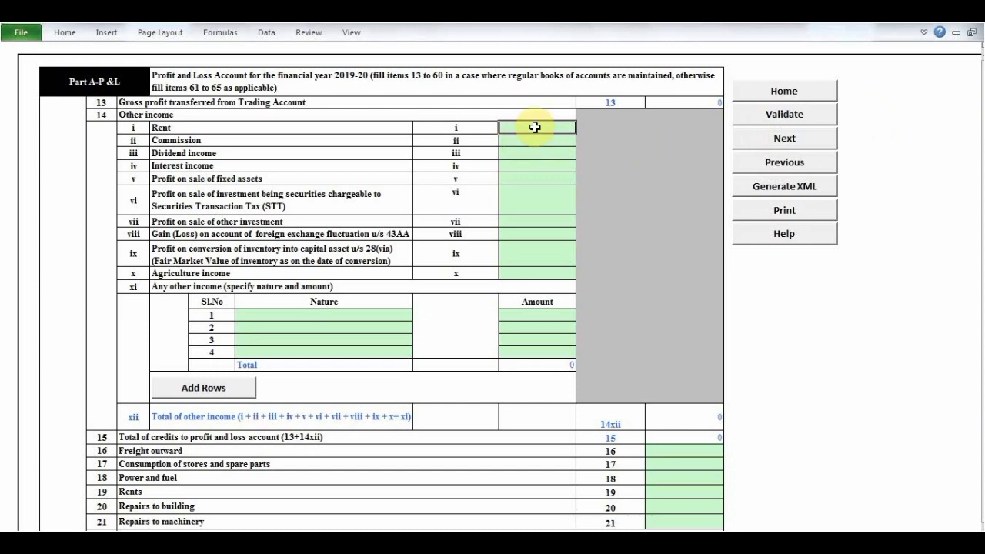
{"action": "left_click", "coordinate": [536, 157]}
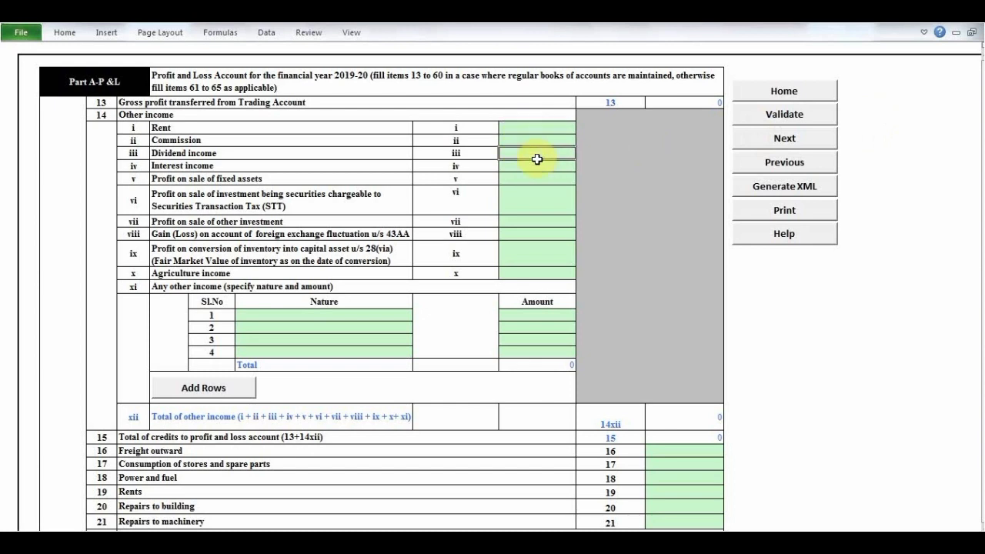
{"action": "left_click", "coordinate": [543, 124]}
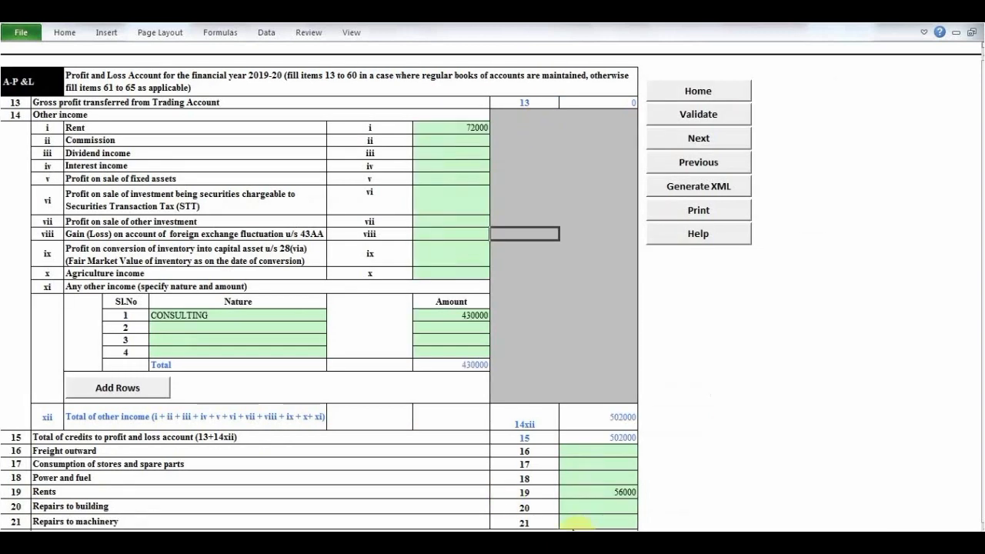
- Examine the income and expense lines of the profit and loss account, including conveyance and telephone expenses, and return to its beginning
{"action": "left_click", "coordinate": [564, 367]}
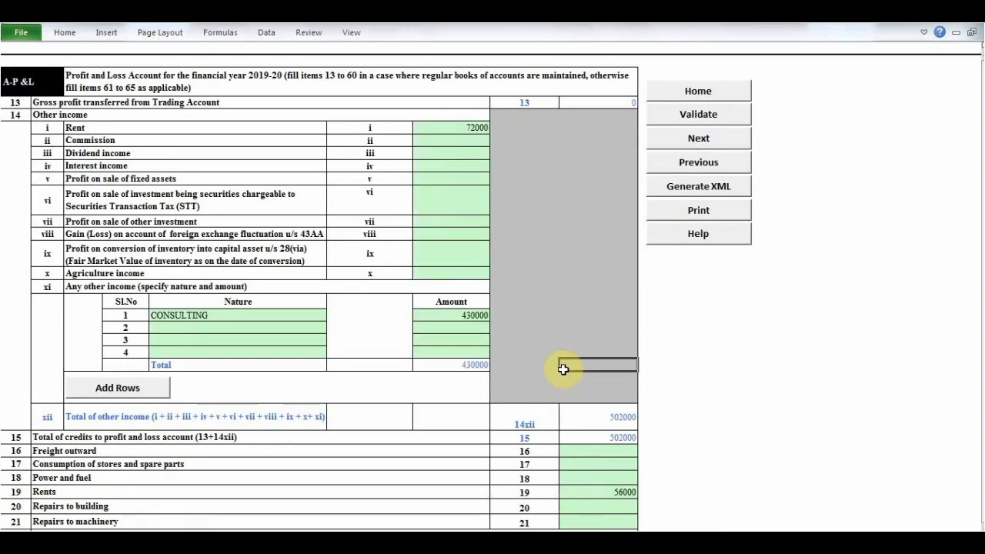
{"action": "key", "text": "Down"}
{"action": "key", "text": "Down"}
{"action": "key", "text": "Down"}
{"action": "key", "text": "Down"}
{"action": "key", "text": "Down"}
{"action": "key", "text": "Down"}
{"action": "key", "text": "Down"}
{"action": "key", "text": "Down"}
{"action": "key", "text": "Down"}
{"action": "key", "text": "Down"}
{"action": "key", "text": "Down"}
{"action": "key", "text": "Down"}
{"action": "key", "text": "Down"}
{"action": "key", "text": "Down"}
{"action": "key", "text": "Down"}
{"action": "key", "text": "Down"}
{"action": "key", "text": "Down"}
{"action": "key", "text": "Down"}
{"action": "key", "text": "Down"}
{"action": "key", "text": "Down"}
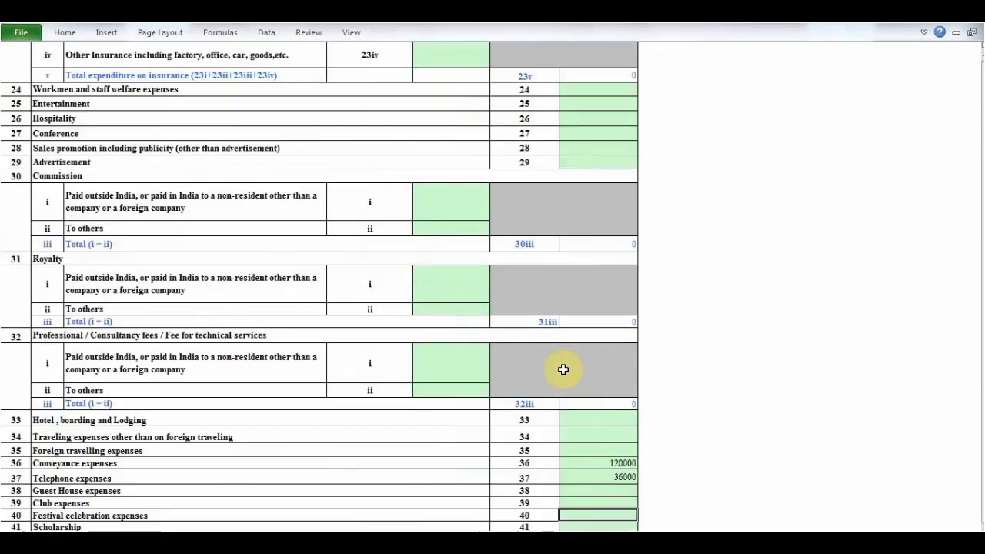
{"action": "key", "text": "Down"}
{"action": "key", "text": "Down"}
{"action": "key", "text": "Down"}
{"action": "key", "text": "Down"}
{"action": "key", "text": "Down"}
{"action": "key", "text": "Down"}
{"action": "key", "text": "Down"}
{"action": "key", "text": "Down"}
{"action": "key", "text": "Down"}
{"action": "key", "text": "Down"}
{"action": "key", "text": "Down"}
{"action": "key", "text": "Down"}
{"action": "key", "text": "Down"}
{"action": "key", "text": "Down"}
{"action": "key", "text": "Down"}
{"action": "key", "text": "Down"}
{"action": "key", "text": "Down"}
{"action": "key", "text": "Down"}
{"action": "key", "text": "Down"}
{"action": "key", "text": "Down"}
{"action": "key", "text": "Up"}
{"action": "key", "text": "Up"}
{"action": "key", "text": "Up"}
{"action": "key", "text": "Up"}
{"action": "key", "text": "Up"}
{"action": "key", "text": "Up"}
{"action": "key", "text": "Up"}
{"action": "key", "text": "Up"}
{"action": "key", "text": "Up"}
{"action": "key", "text": "Up"}
{"action": "key", "text": "Up"}
{"action": "key", "text": "Up"}
{"action": "key", "text": "Up"}
{"action": "key", "text": "Up"}
{"action": "key", "text": "Up"}
{"action": "key", "text": "Up"}
{"action": "key", "text": "Up"}
{"action": "key", "text": "Up"}
{"action": "key", "text": "Up"}
{"action": "key", "text": "Up"}
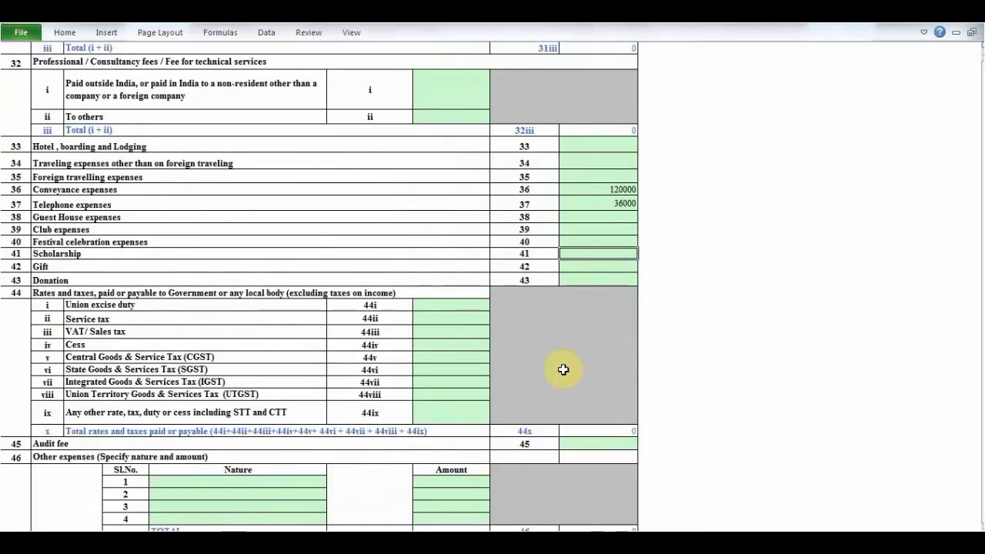
{"action": "key", "text": "Up"}
{"action": "key", "text": "Up"}
{"action": "key", "text": "Up"}
{"action": "key", "text": "Up"}
{"action": "key", "text": "Up"}
{"action": "key", "text": "Up"}
{"action": "key", "text": "Up"}
{"action": "key", "text": "Up"}
{"action": "key", "text": "Up"}
{"action": "key", "text": "Up"}
{"action": "key", "text": "Up"}
{"action": "key", "text": "Up"}
{"action": "key", "text": "Up"}
{"action": "key", "text": "Up"}
{"action": "key", "text": "Up"}
{"action": "key", "text": "Up"}
{"action": "key", "text": "Up"}
{"action": "key", "text": "Up"}
{"action": "key", "text": "Up"}
{"action": "key", "text": "Up"}
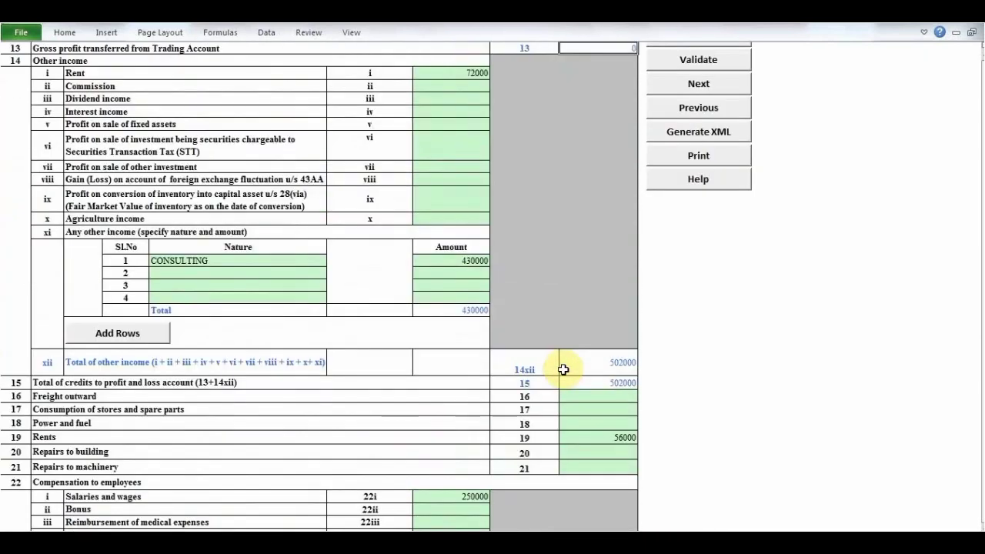
{"action": "key", "text": "Up"}
{"action": "key", "text": "Up"}
{"action": "key", "text": "Up"}
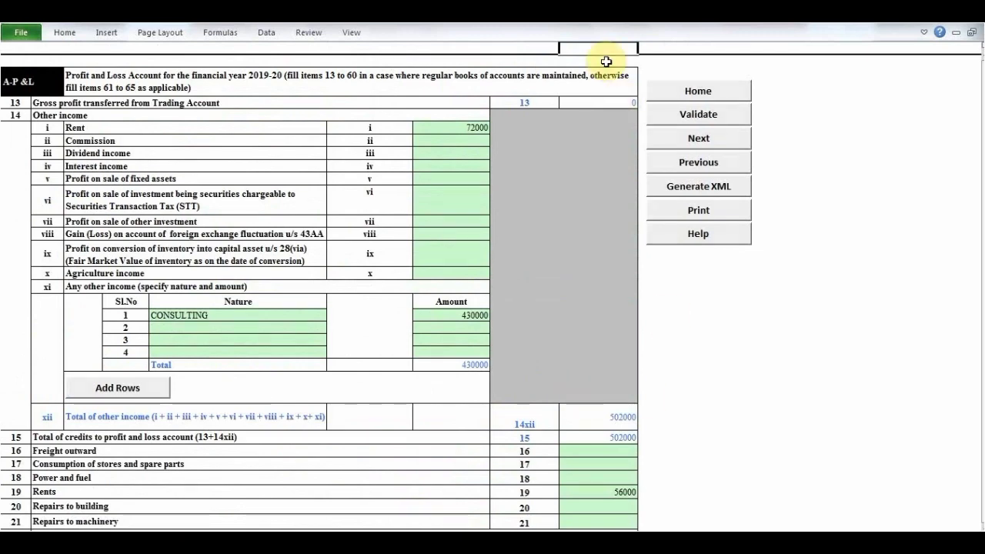
- Validate the profit and loss sheet and the Part A-OI other information sheet, acknowledging both alerts
{"action": "left_click", "coordinate": [716, 121]}
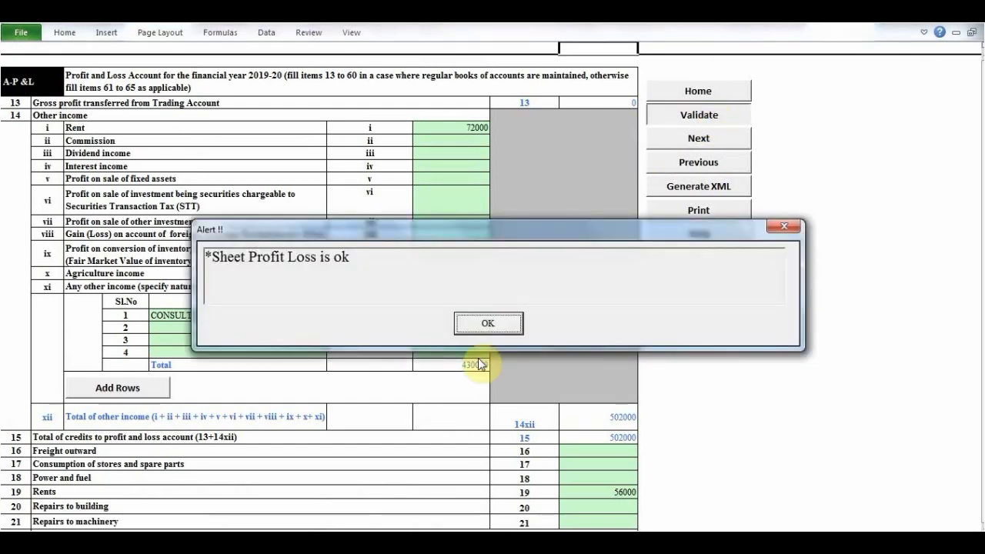
{"action": "left_click", "coordinate": [481, 326]}
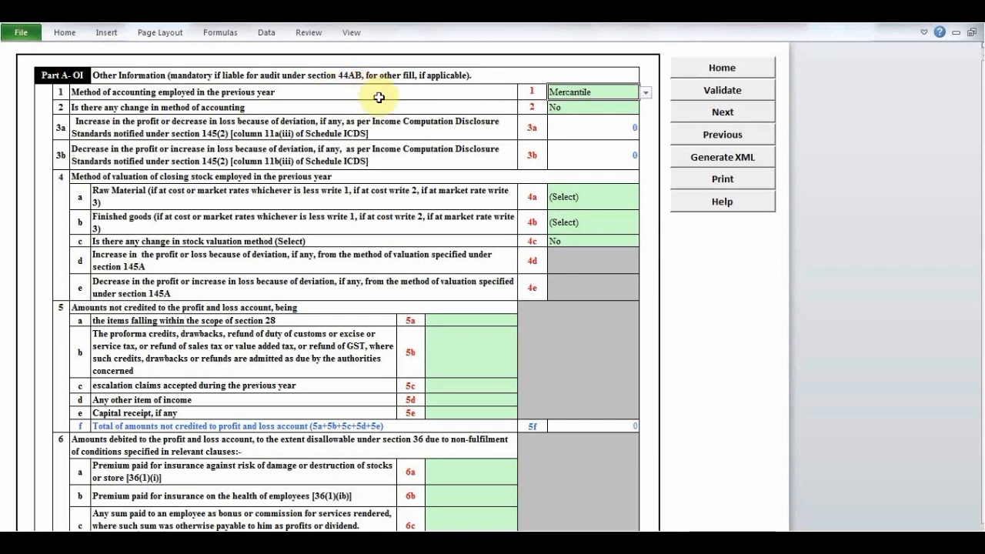
{"action": "left_click", "coordinate": [713, 94]}
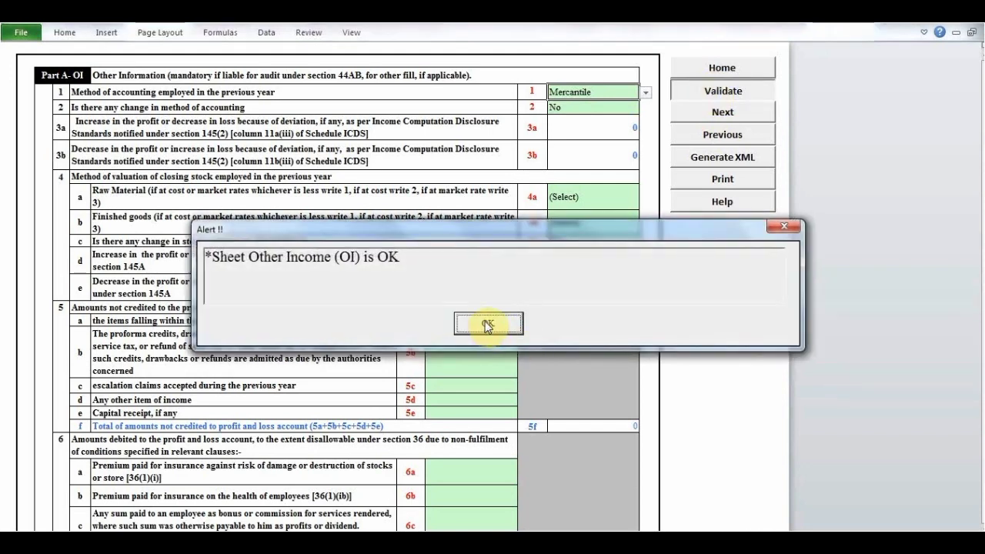
{"action": "left_click", "coordinate": [488, 325]}
- Move on to the Part A-QD quantitative details, look at the Schedule S salary details, and return to the quantitative details
{"action": "left_click", "coordinate": [695, 120]}
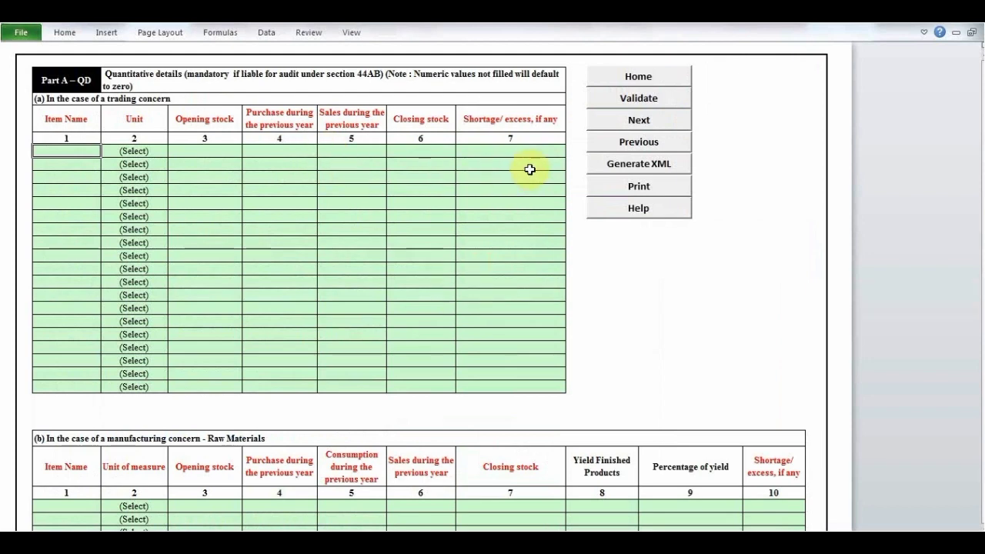
{"action": "left_click", "coordinate": [622, 124]}
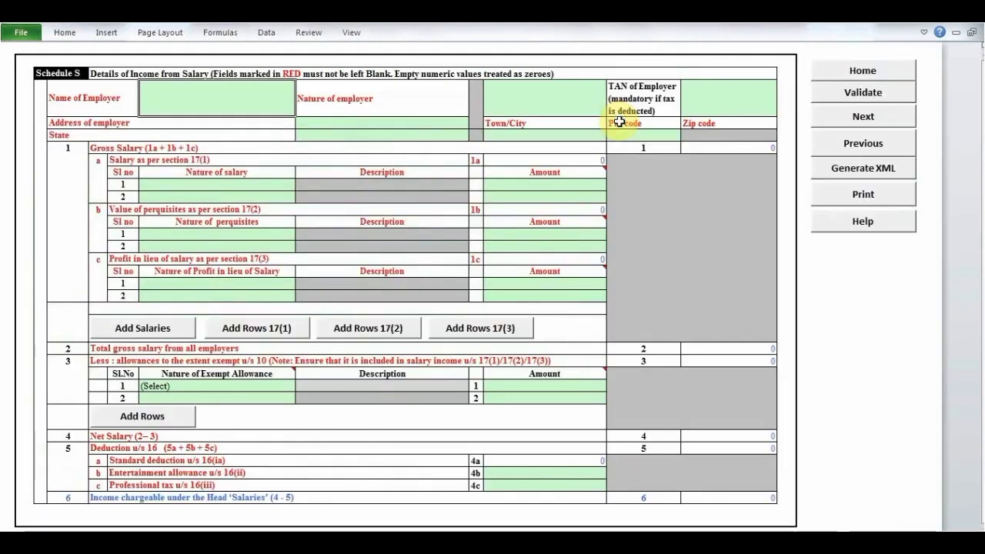
{"action": "left_click", "coordinate": [837, 134]}
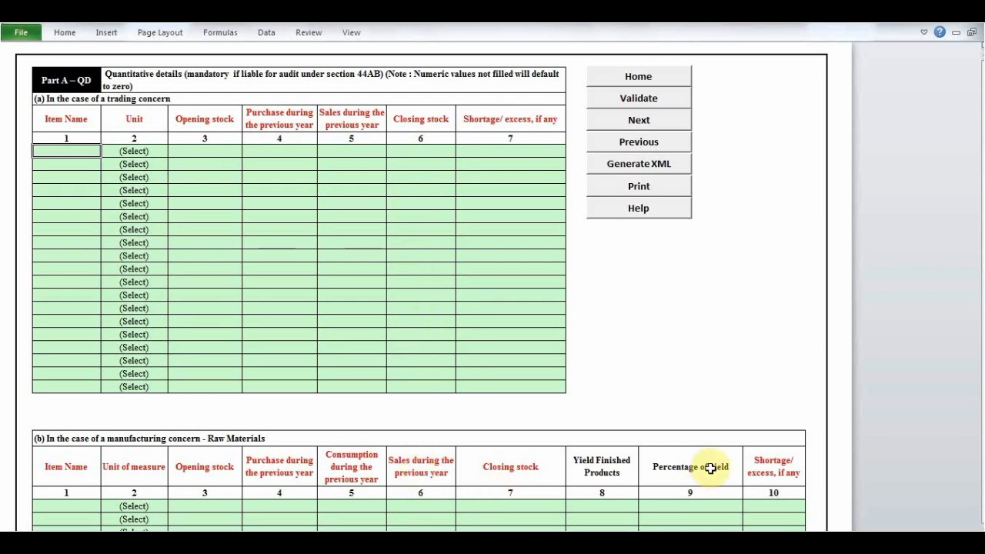
- Examine the Part A-QD quantitative details for trading and manufacturing concerns down to the finished products table, and return to the beginning
{"action": "key", "text": "Down"}
{"action": "key", "text": "Down"}
{"action": "key", "text": "Down"}
{"action": "key", "text": "Down"}
{"action": "key", "text": "Down"}
{"action": "key", "text": "Down"}
{"action": "key", "text": "Down"}
{"action": "key", "text": "Down"}
{"action": "key", "text": "Down"}
{"action": "key", "text": "Down"}
{"action": "key", "text": "Down"}
{"action": "key", "text": "Down"}
{"action": "key", "text": "Down"}
{"action": "key", "text": "Down"}
{"action": "key", "text": "Down"}
{"action": "key", "text": "Down"}
{"action": "key", "text": "Down"}
{"action": "key", "text": "Down"}
{"action": "key", "text": "Down"}
{"action": "key", "text": "Down"}
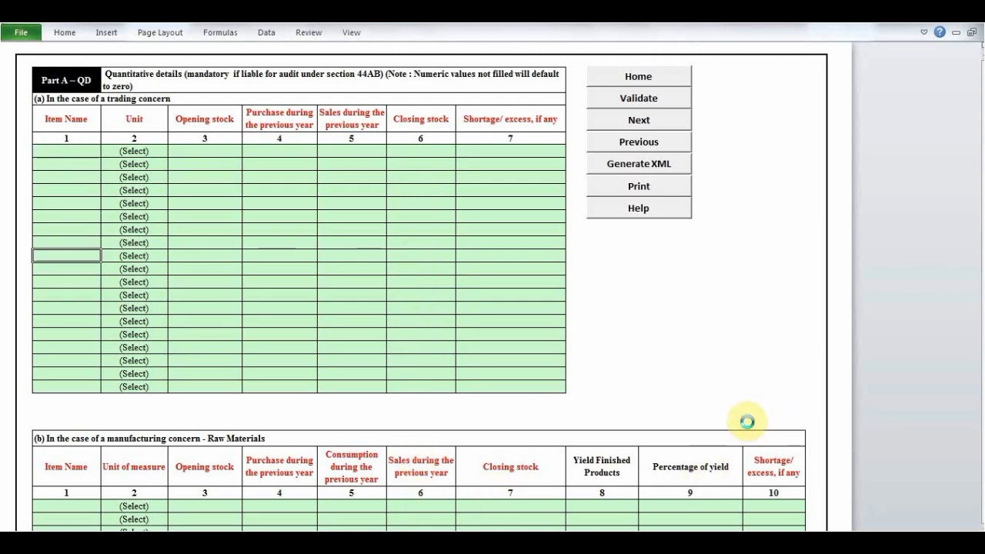
{"action": "key", "text": "Down"}
{"action": "key", "text": "Down"}
{"action": "key", "text": "Down"}
{"action": "key", "text": "Down"}
{"action": "key", "text": "Down"}
{"action": "key", "text": "Down"}
{"action": "key", "text": "Down"}
{"action": "key", "text": "Down"}
{"action": "key", "text": "Down"}
{"action": "key", "text": "Down"}
{"action": "key", "text": "Down"}
{"action": "key", "text": "Down"}
{"action": "key", "text": "Down"}
{"action": "key", "text": "Down"}
{"action": "key", "text": "Down"}
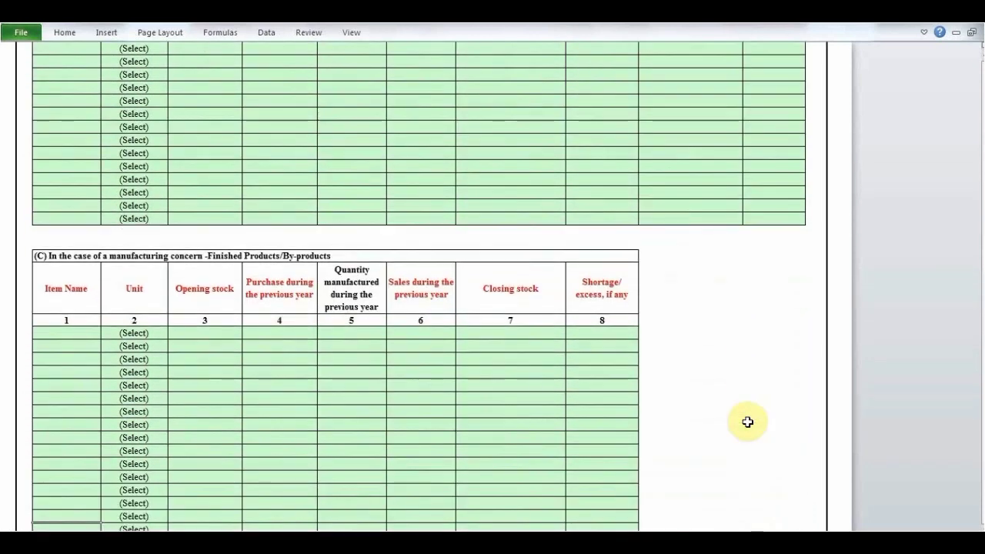
{"action": "key", "text": "Down"}
{"action": "key", "text": "Down"}
{"action": "key", "text": "Down"}
{"action": "key", "text": "Down"}
{"action": "key", "text": "Down"}
{"action": "key", "text": "Down"}
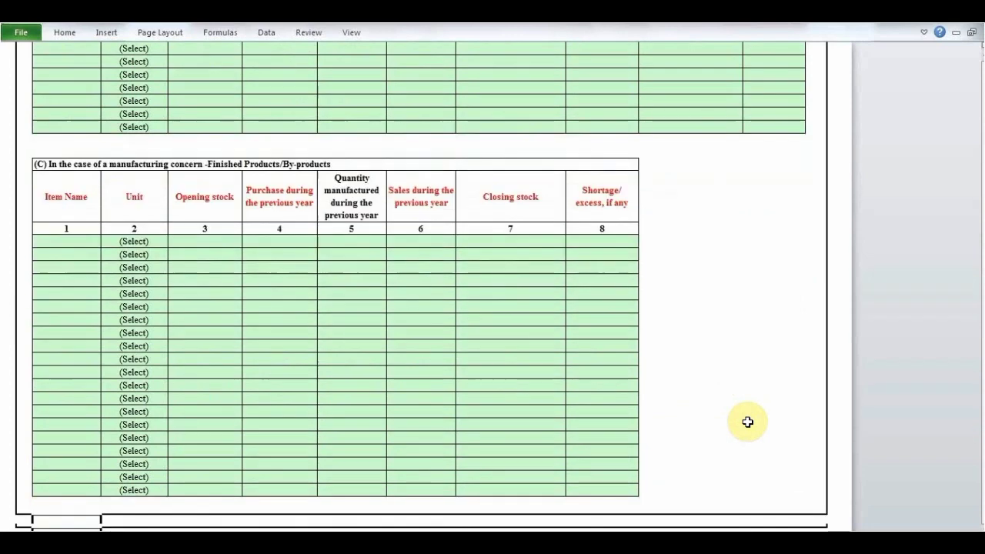
{"action": "key", "text": "Up"}
{"action": "key", "text": "Up"}
{"action": "key", "text": "Up"}
{"action": "key", "text": "Up"}
{"action": "key", "text": "Up"}
{"action": "key", "text": "Up"}
{"action": "key", "text": "Up"}
{"action": "key", "text": "Up"}
{"action": "key", "text": "Up"}
{"action": "key", "text": "Up"}
{"action": "key", "text": "Up"}
{"action": "key", "text": "Up"}
{"action": "key", "text": "Up"}
{"action": "key", "text": "Up"}
{"action": "key", "text": "Up"}
{"action": "key", "text": "Up"}
{"action": "key", "text": "Up"}
{"action": "key", "text": "Up"}
{"action": "key", "text": "Up"}
{"action": "key", "text": "Up"}
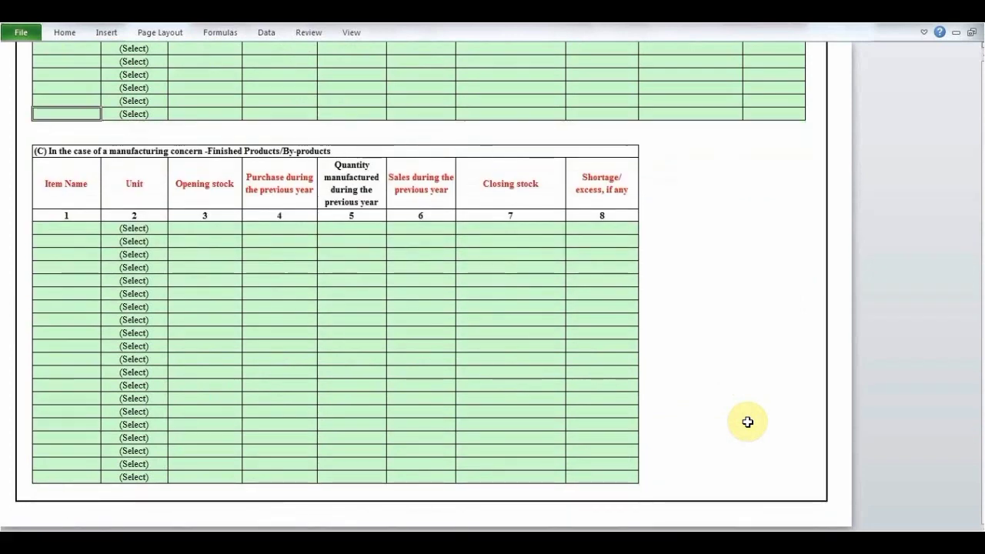
{"action": "key", "text": "Up"}
{"action": "key", "text": "Up"}
{"action": "key", "text": "Up"}
{"action": "key", "text": "Up"}
{"action": "key", "text": "Up"}
{"action": "key", "text": "Up"}
{"action": "key", "text": "Up"}
{"action": "key", "text": "Up"}
{"action": "key", "text": "Up"}
{"action": "key", "text": "Up"}
{"action": "key", "text": "Up"}
{"action": "key", "text": "Up"}
{"action": "key", "text": "Up"}
{"action": "key", "text": "Up"}
{"action": "key", "text": "Up"}
{"action": "key", "text": "Up"}
{"action": "key", "text": "Up"}
{"action": "key", "text": "Up"}
{"action": "key", "text": "Up"}
{"action": "key", "text": "Up"}
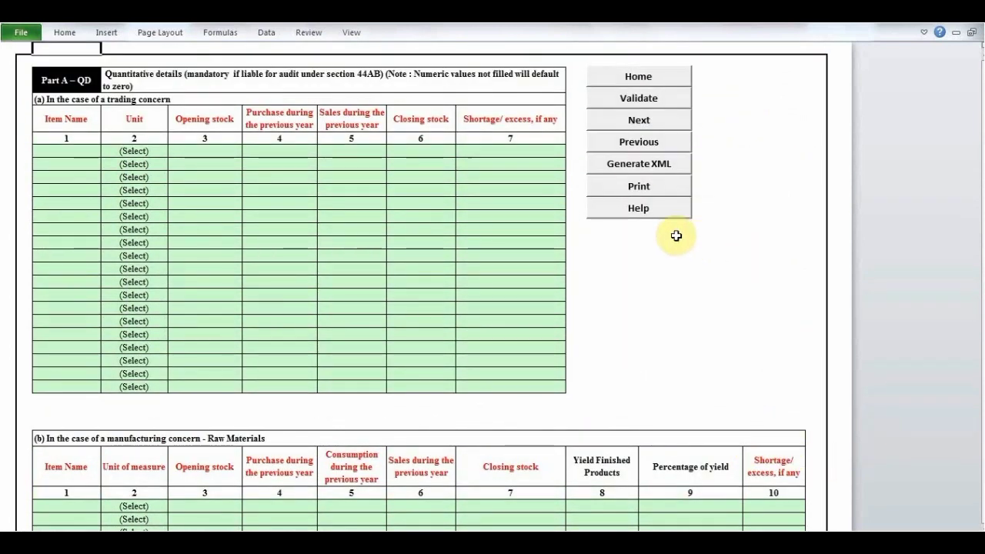
- Move on to the Schedule S salary details and validate the sheet, acknowledging the alert
{"action": "left_click", "coordinate": [633, 126]}
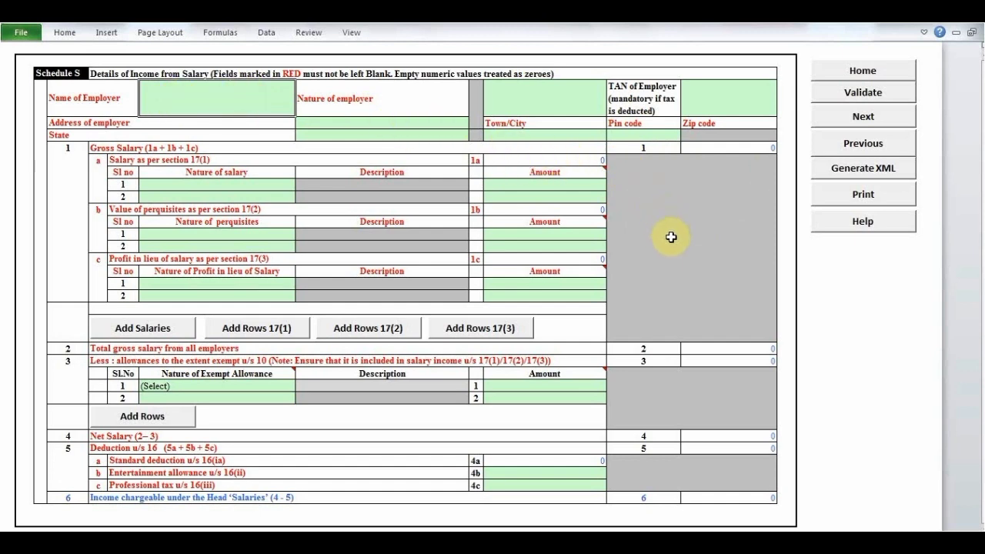
{"action": "left_click", "coordinate": [847, 96]}
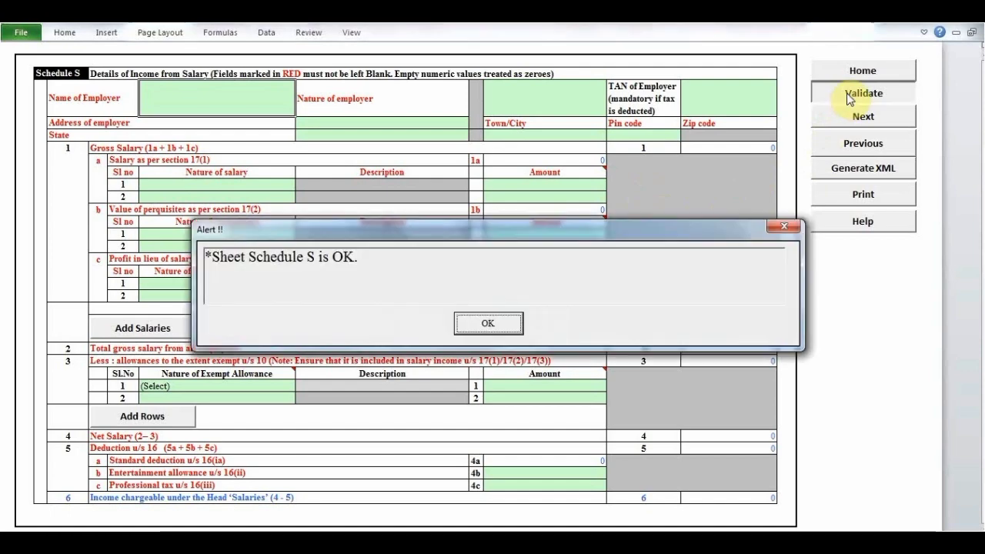
{"action": "left_click", "coordinate": [473, 326]}
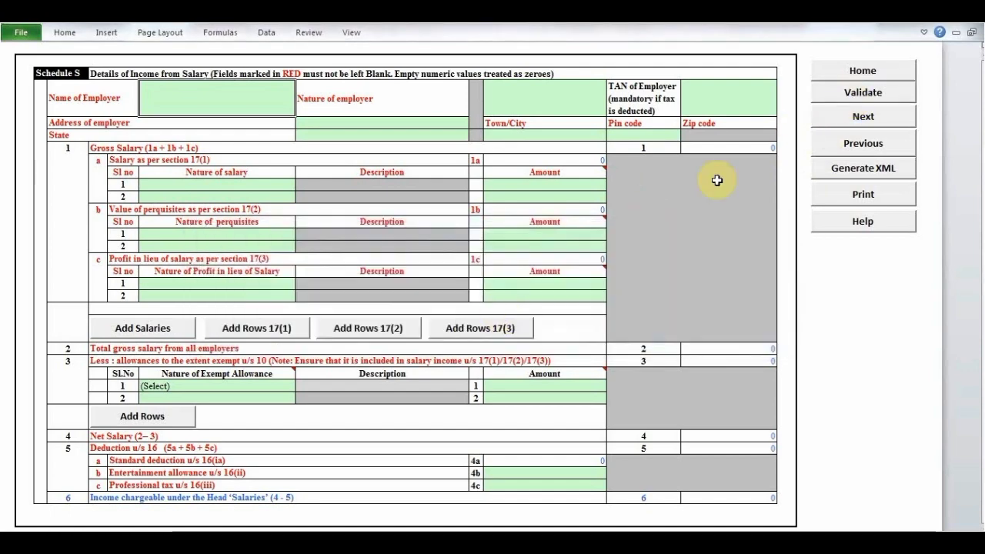
- Move on to Schedule HP and examine its address, co-owner, tenant and rent fields for house property income
{"action": "left_click", "coordinate": [833, 121]}
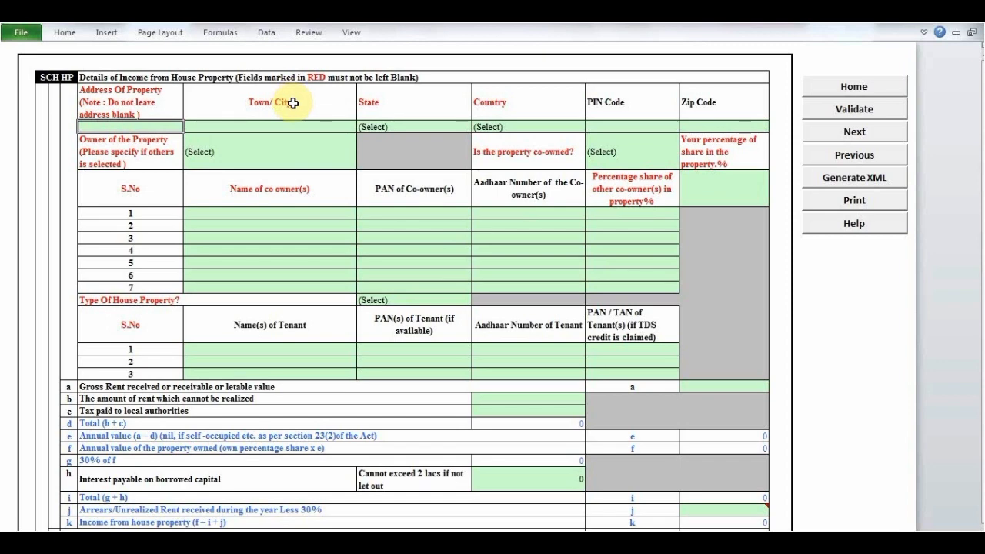
{"action": "left_click", "coordinate": [450, 116]}
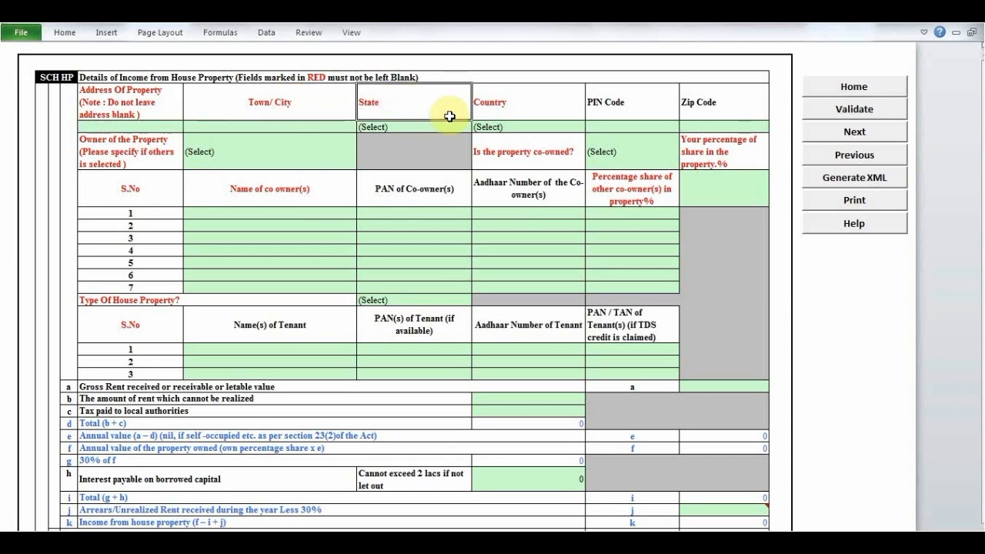
{"action": "left_click", "coordinate": [519, 105]}
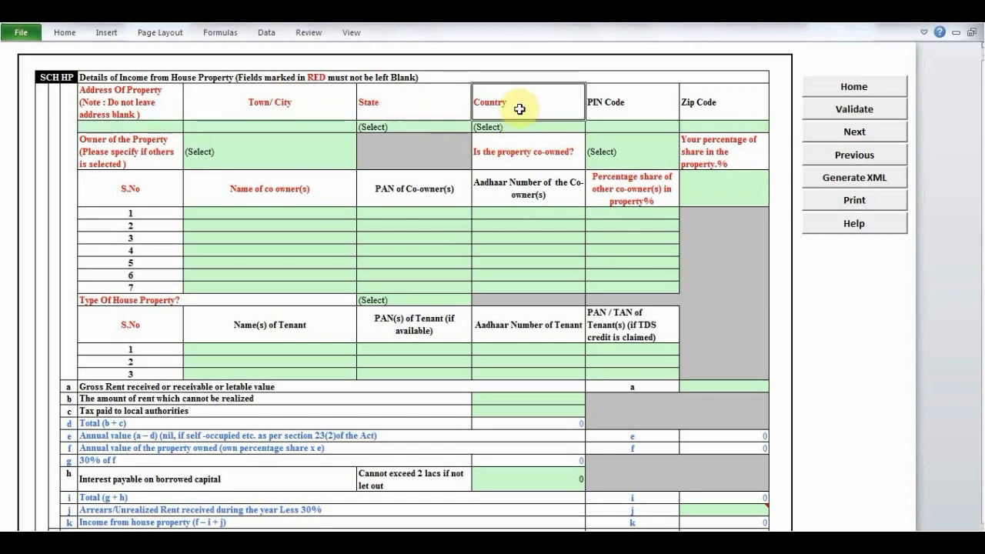
{"action": "left_click", "coordinate": [717, 173]}
{"action": "left_click", "coordinate": [635, 190]}
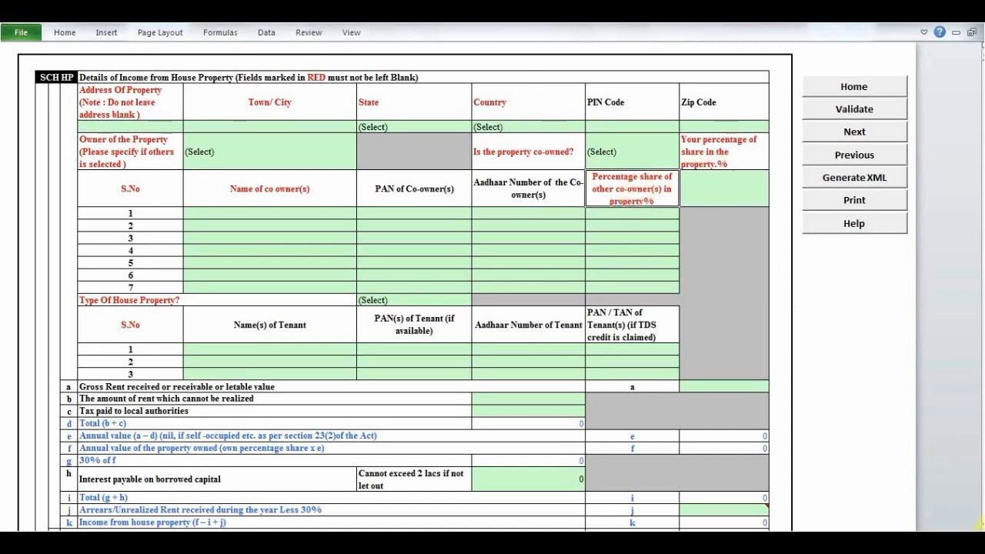
{"action": "scroll", "coordinate": [979, 523], "scroll_direction": "down", "scroll_amount": 6}
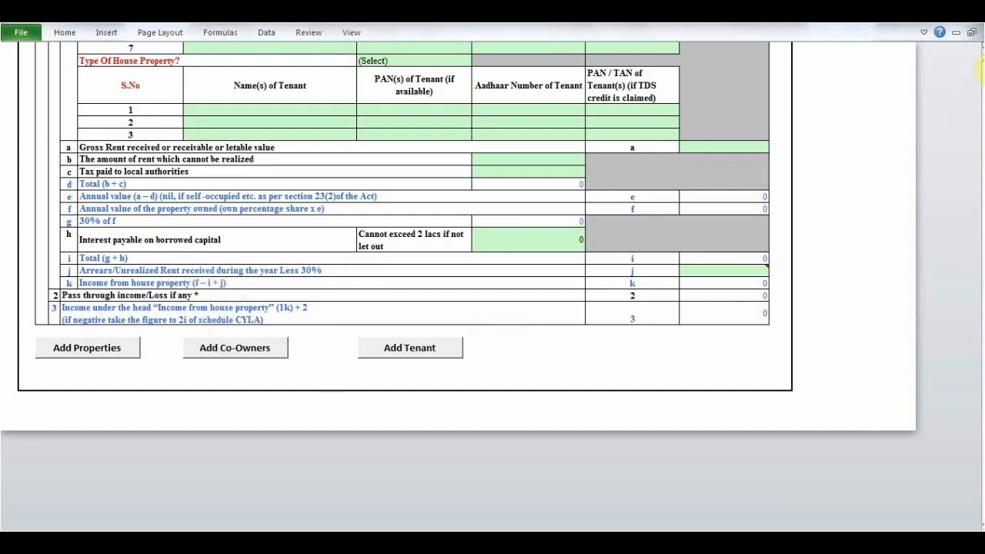
{"action": "scroll", "coordinate": [979, 58], "scroll_direction": "up", "scroll_amount": 7}
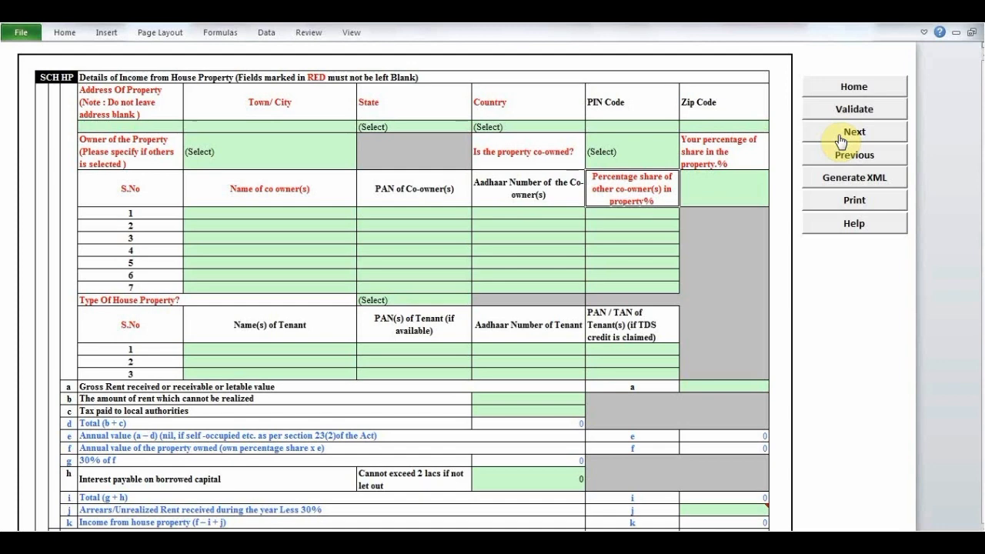
- Move on to Schedule BP and examine the business income computation down to item 38, returning to its beginning
{"action": "left_click", "coordinate": [841, 135]}
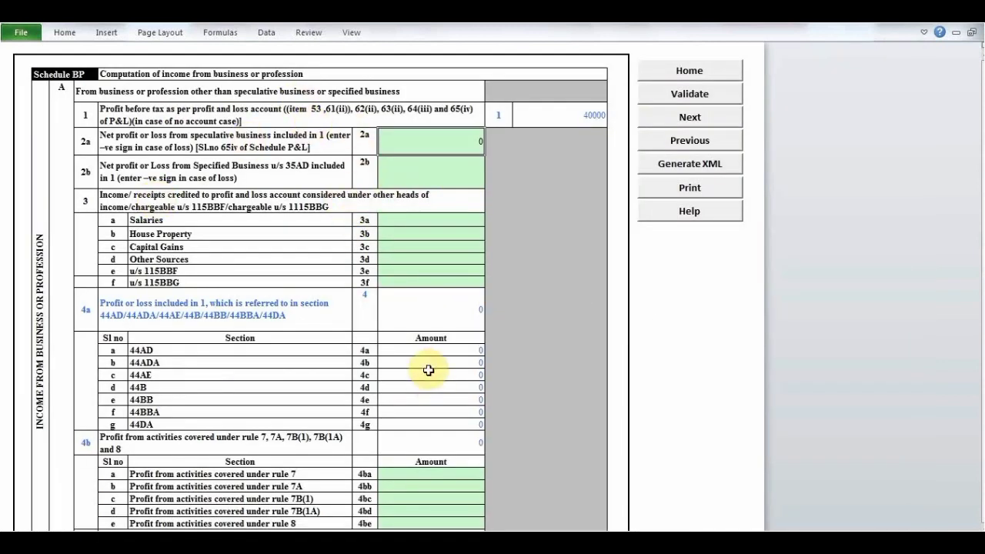
{"action": "left_click", "coordinate": [432, 286]}
{"action": "key", "text": "Down"}
{"action": "key", "text": "Down"}
{"action": "key", "text": "Down"}
{"action": "key", "text": "Down"}
{"action": "key", "text": "Down"}
{"action": "key", "text": "Down"}
{"action": "key", "text": "Down"}
{"action": "key", "text": "Down"}
{"action": "key", "text": "Down"}
{"action": "key", "text": "Down"}
{"action": "key", "text": "Down"}
{"action": "key", "text": "Down"}
{"action": "key", "text": "Down"}
{"action": "key", "text": "Down"}
{"action": "key", "text": "Down"}
{"action": "key", "text": "Down"}
{"action": "key", "text": "Down"}
{"action": "key", "text": "Down"}
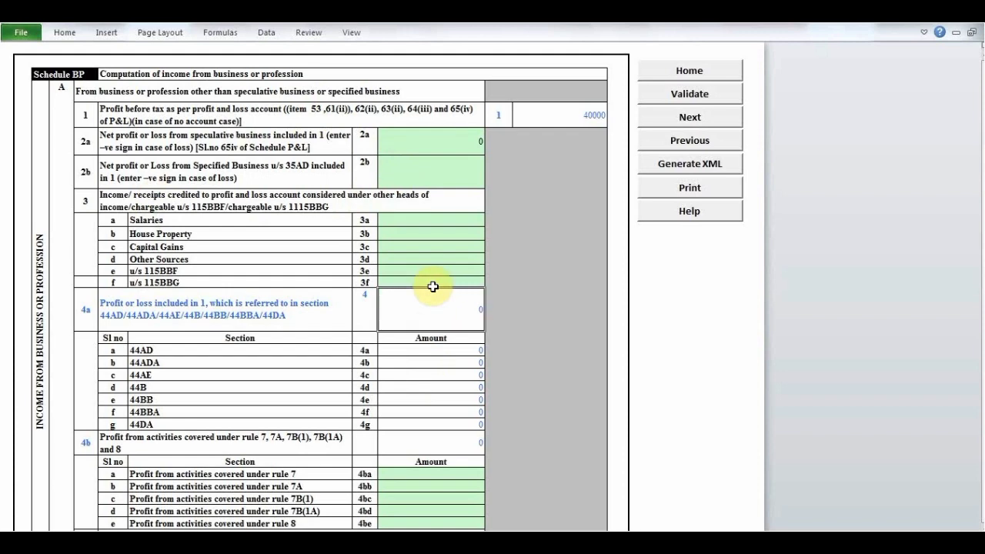
{"action": "key", "text": "Down"}
{"action": "key", "text": "Down"}
{"action": "key", "text": "Down"}
{"action": "key", "text": "Down"}
{"action": "key", "text": "Down"}
{"action": "key", "text": "Down"}
{"action": "key", "text": "Down"}
{"action": "key", "text": "Down"}
{"action": "key", "text": "Down"}
{"action": "key", "text": "Down"}
{"action": "key", "text": "Down"}
{"action": "key", "text": "Down"}
{"action": "key", "text": "Down"}
{"action": "key", "text": "Down"}
{"action": "key", "text": "Down"}
{"action": "key", "text": "Down"}
{"action": "key", "text": "Down"}
{"action": "key", "text": "Down"}
{"action": "key", "text": "Down"}
{"action": "key", "text": "Down"}
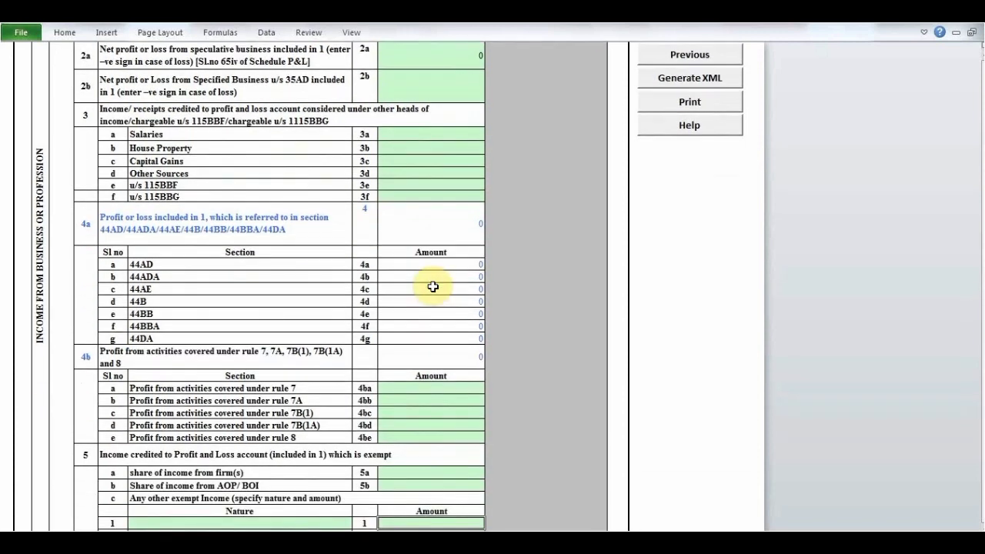
{"action": "key", "text": "Down"}
{"action": "key", "text": "Down"}
{"action": "key", "text": "Down"}
{"action": "key", "text": "Down"}
{"action": "key", "text": "Down"}
{"action": "key", "text": "Down"}
{"action": "key", "text": "Down"}
{"action": "key", "text": "Down"}
{"action": "key", "text": "Down"}
{"action": "key", "text": "Down"}
{"action": "key", "text": "Down"}
{"action": "key", "text": "Down"}
{"action": "key", "text": "Down"}
{"action": "key", "text": "Down"}
{"action": "key", "text": "Down"}
{"action": "key", "text": "Down"}
{"action": "key", "text": "Down"}
{"action": "key", "text": "Down"}
{"action": "key", "text": "Down"}
{"action": "key", "text": "Down"}
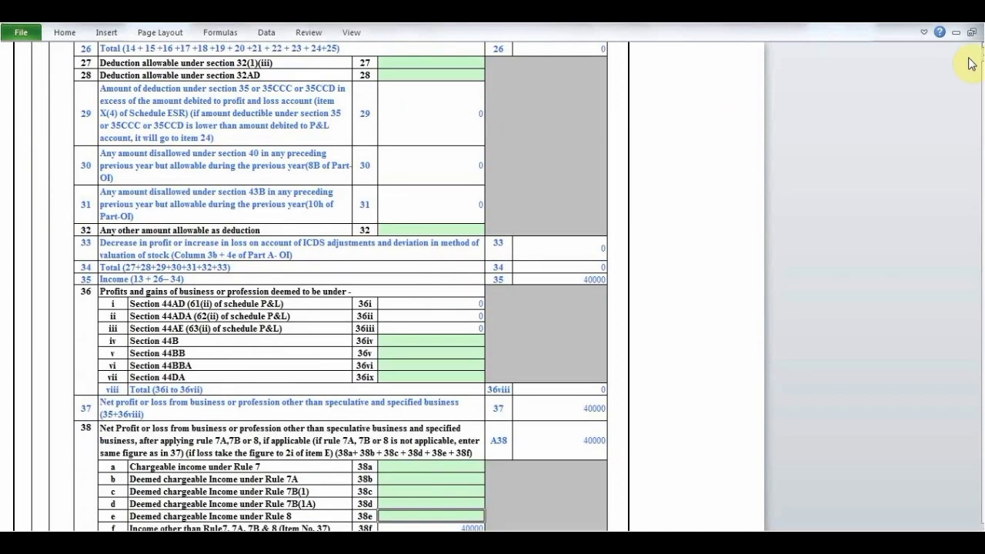
{"action": "scroll", "coordinate": [982, 61], "scroll_direction": "up", "scroll_amount": 10}
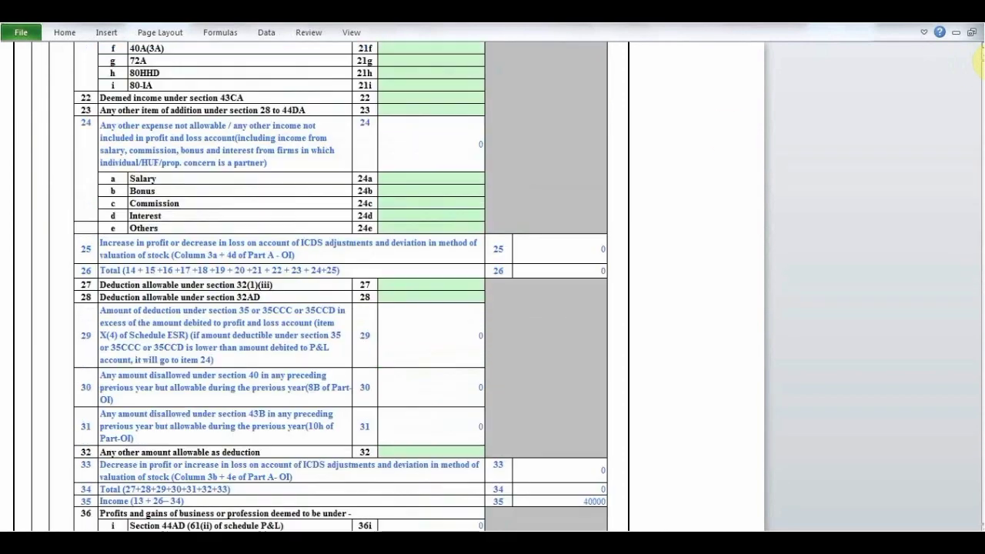
{"action": "scroll", "coordinate": [983, 61], "scroll_direction": "up", "scroll_amount": 10}
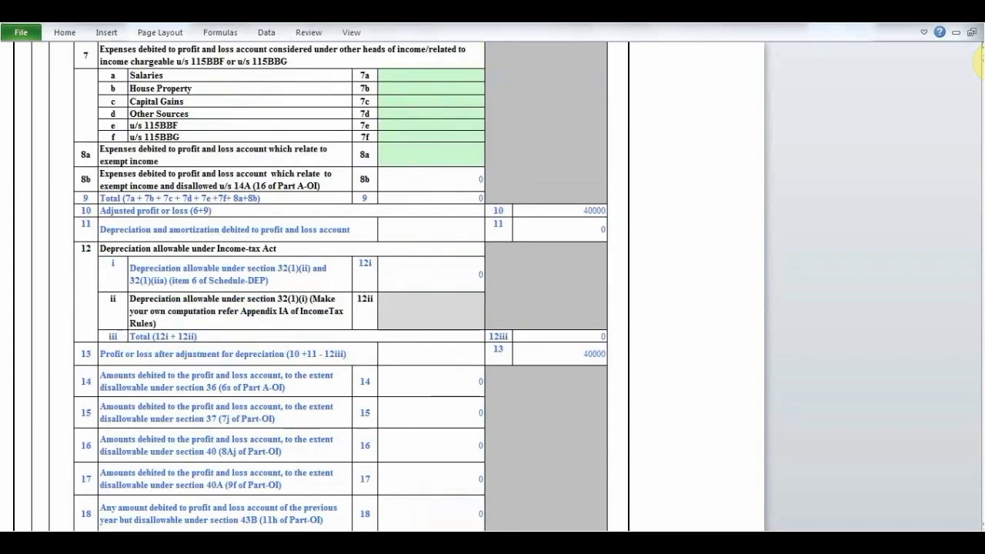
{"action": "scroll", "coordinate": [980, 62], "scroll_direction": "up", "scroll_amount": 10}
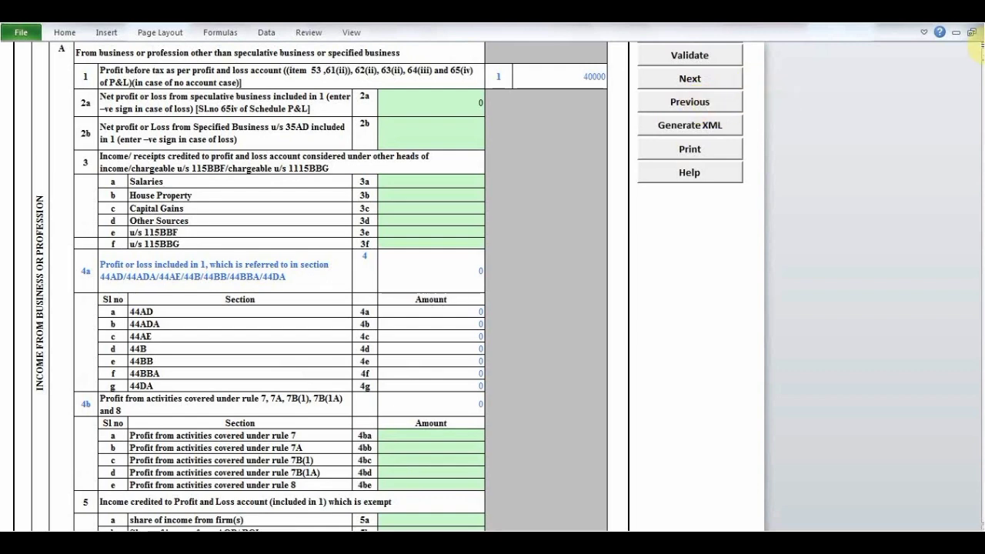
{"action": "scroll", "coordinate": [980, 60], "scroll_direction": "up", "scroll_amount": 2}
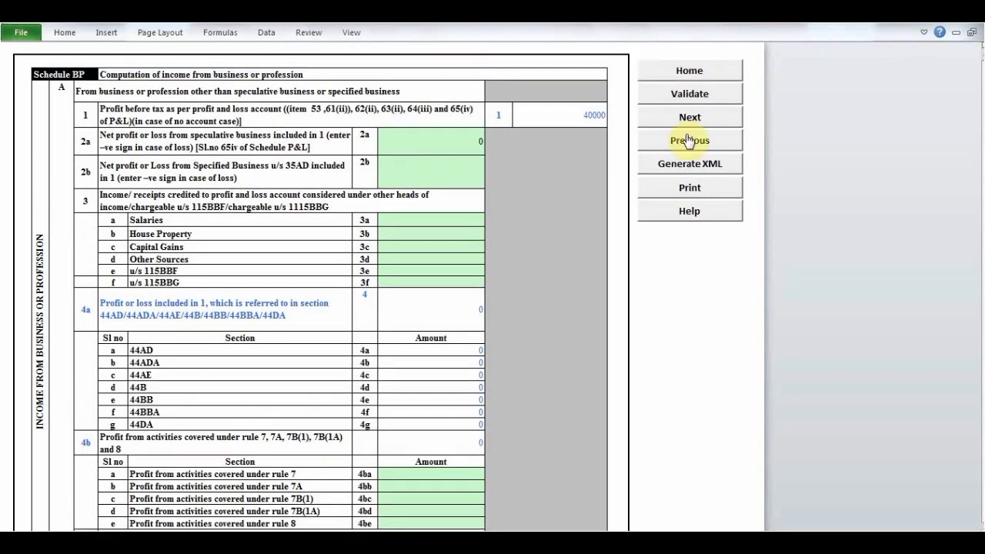
- Validate the Schedule BP sheet, acknowledge the alert and move on to the plant and machinery depreciation schedule
{"action": "left_click", "coordinate": [689, 95]}
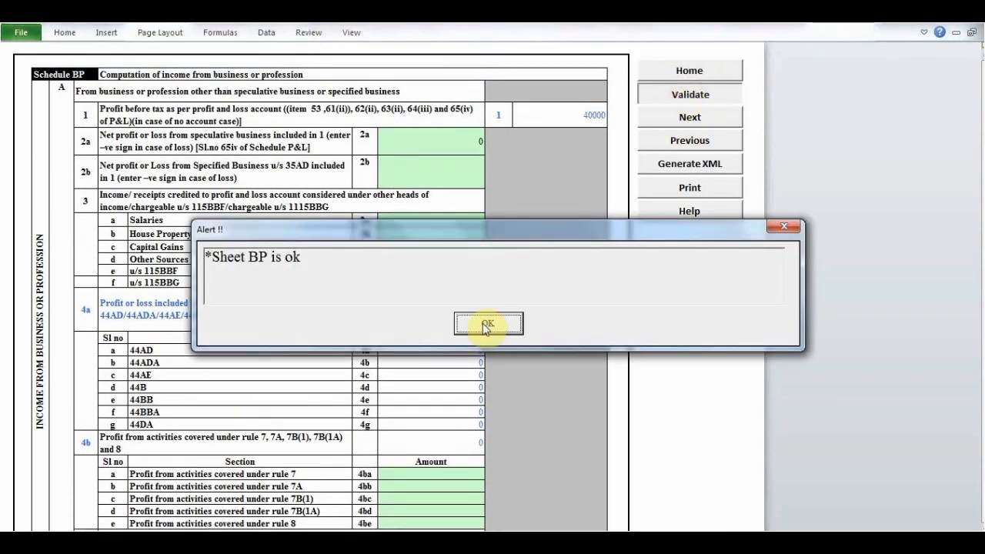
{"action": "left_click", "coordinate": [486, 324]}
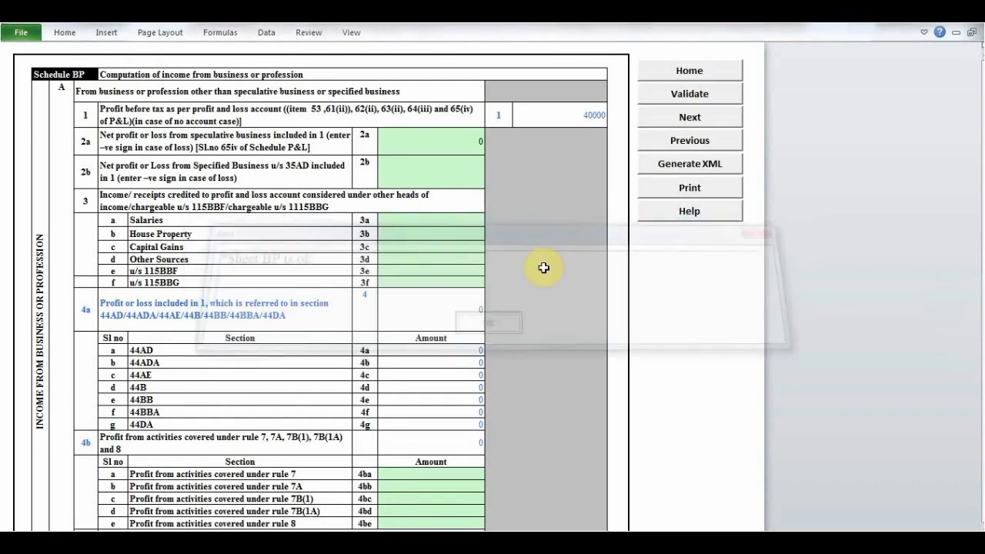
{"action": "left_click", "coordinate": [675, 124]}
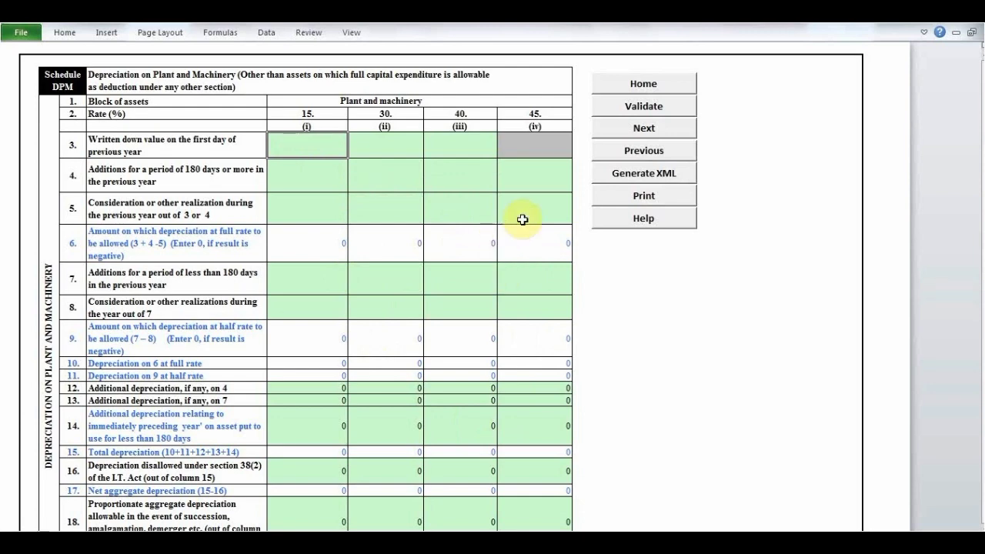
- Pass through the depreciation schedules, including the Schedule DEP summary, to the Schedule ESR scientific research expenditure
{"action": "left_click", "coordinate": [622, 127]}
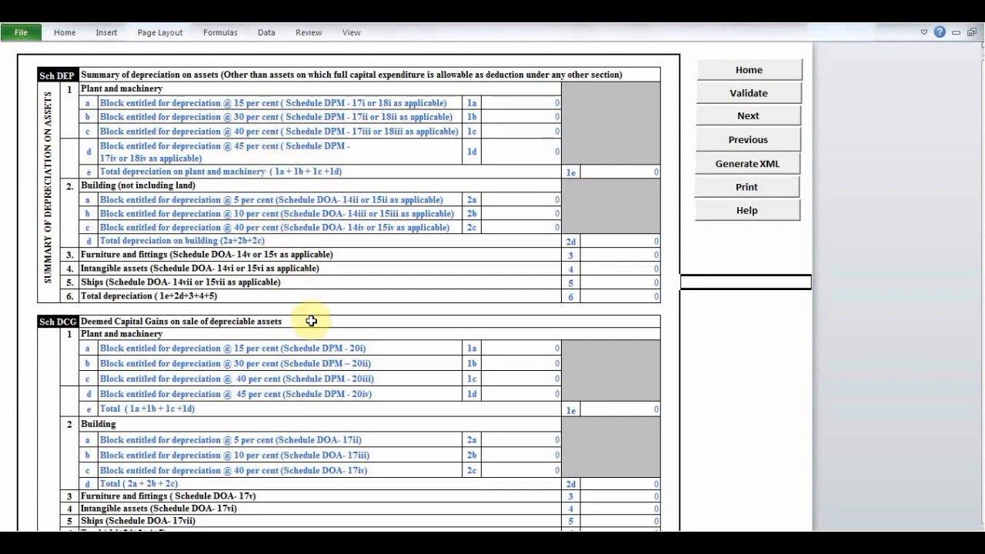
{"action": "left_click", "coordinate": [526, 117]}
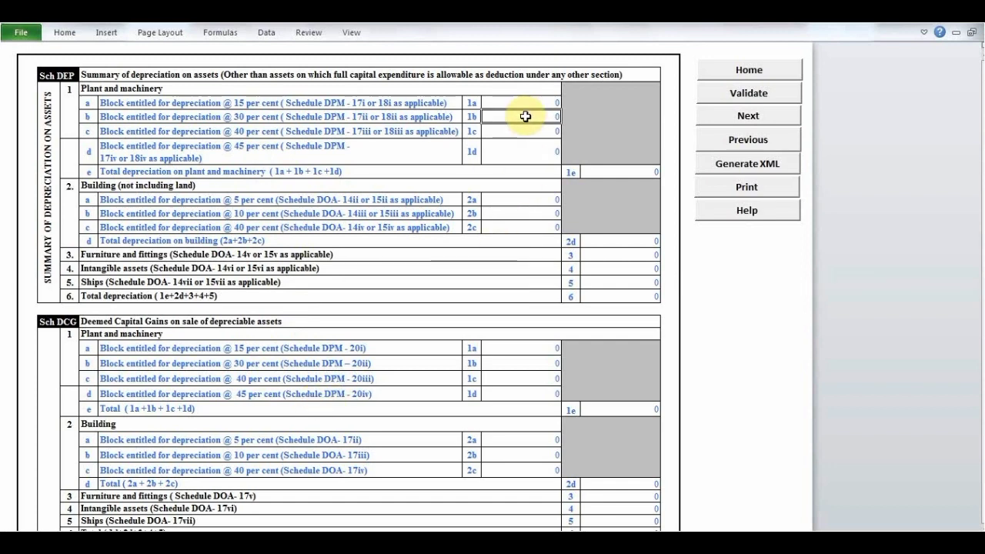
{"action": "left_click", "coordinate": [735, 117]}
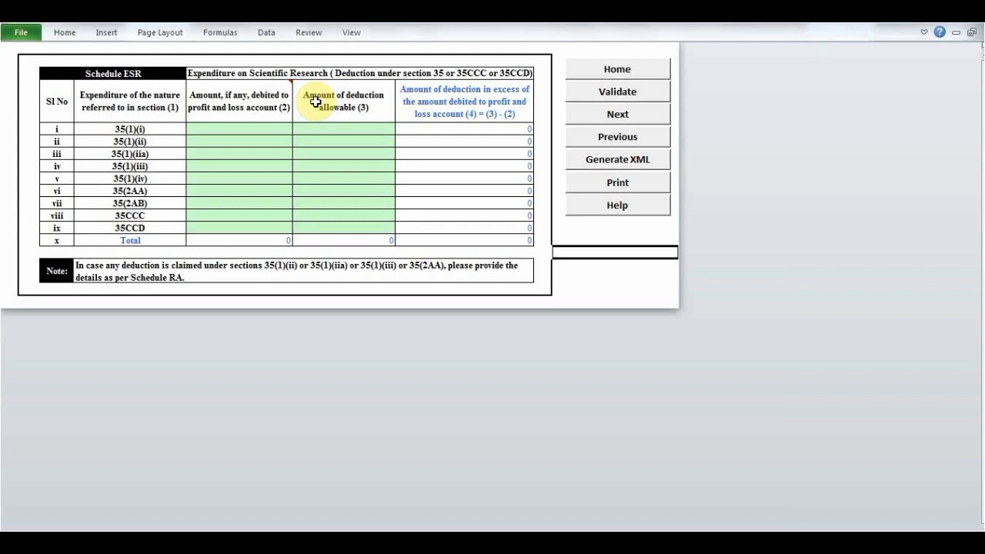
- Move on to the Schedule CG capital gains and validate the sheet, acknowledging the alert
{"action": "left_click", "coordinate": [618, 116]}
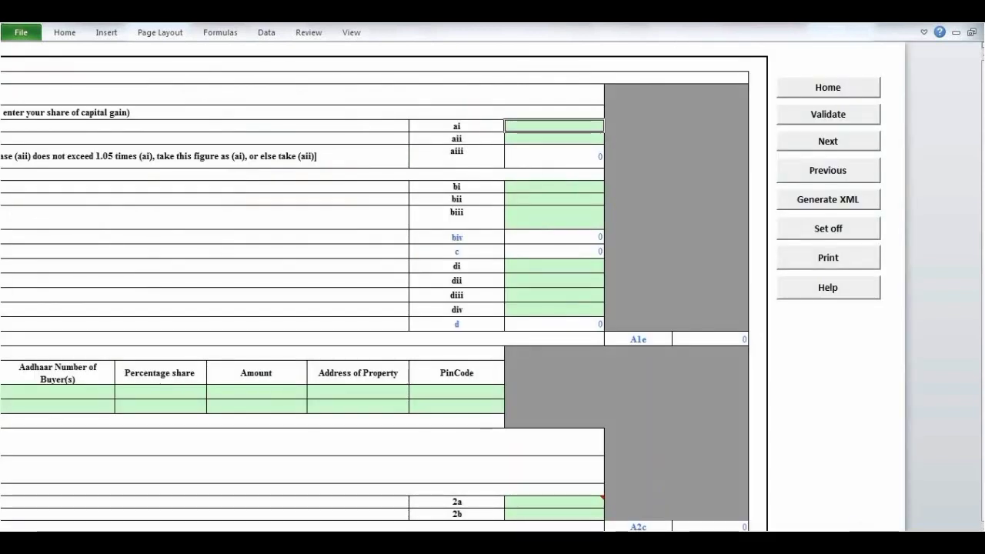
{"action": "left_click", "coordinate": [883, 541]}
{"action": "left_click", "coordinate": [882, 542]}
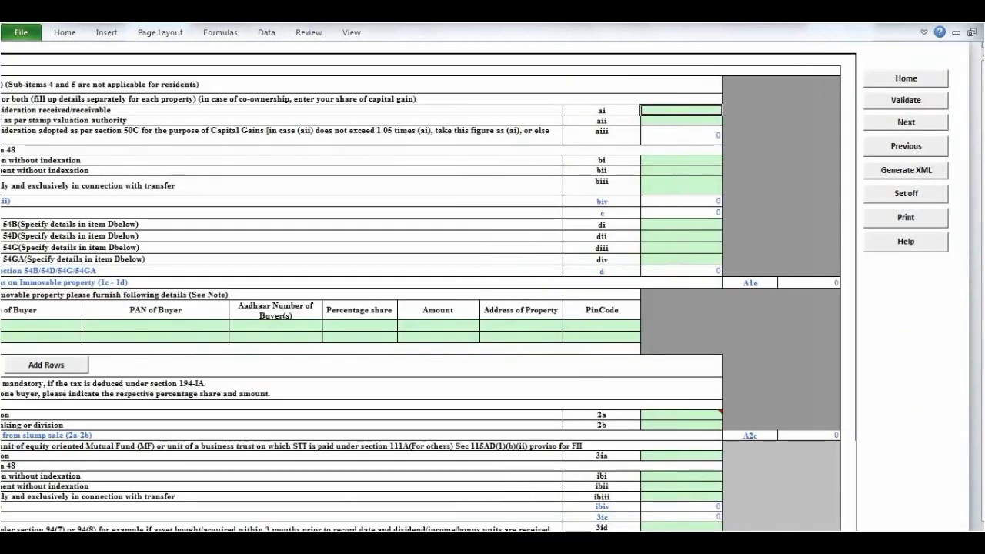
{"action": "left_click", "coordinate": [882, 541]}
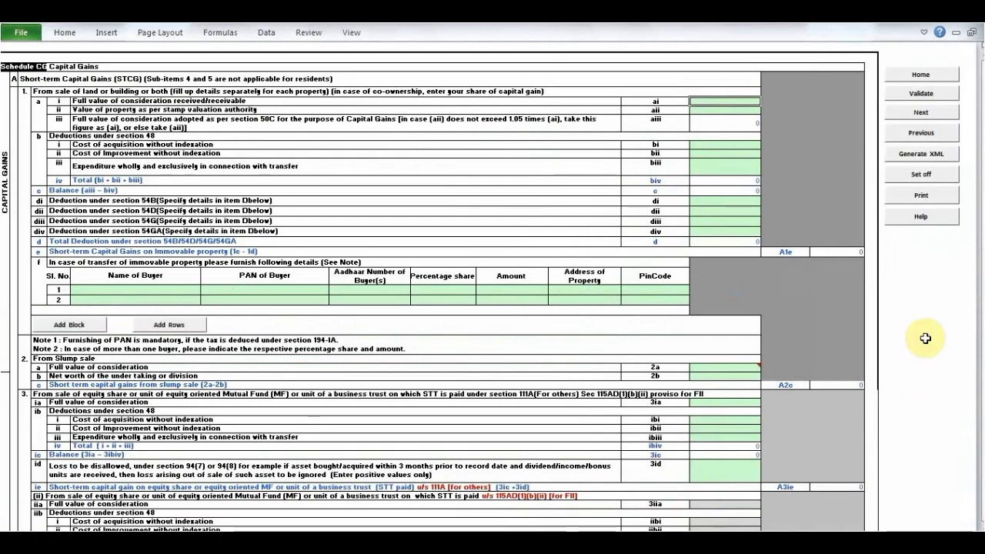
{"action": "left_click", "coordinate": [922, 96]}
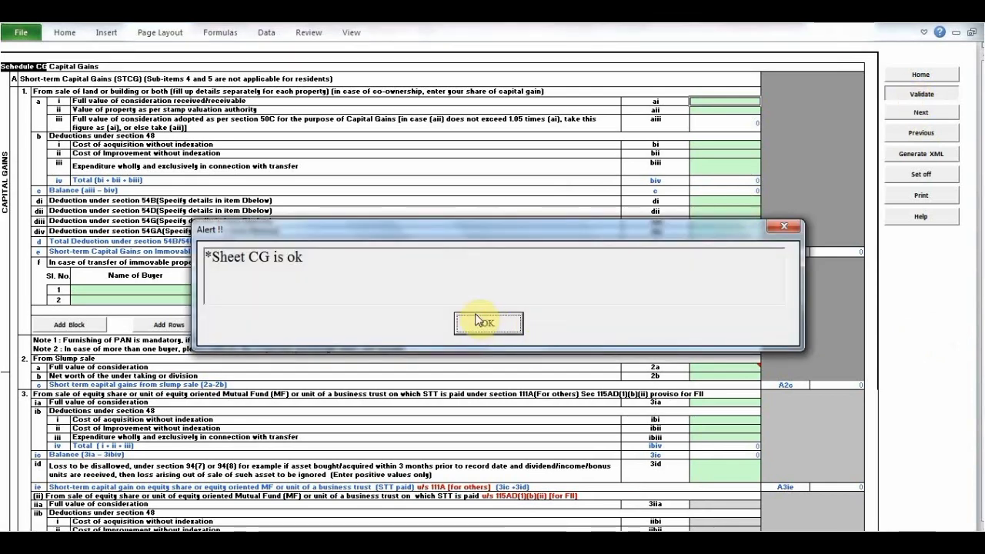
{"action": "left_click", "coordinate": [485, 323]}
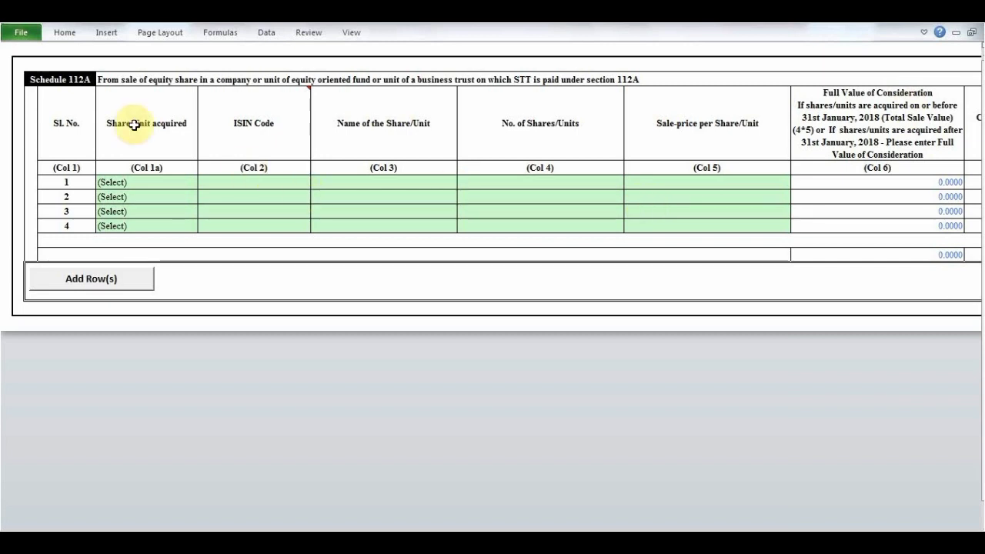
- Examine the Schedule 112A columns for sales of equity shares and units, from share details through to the final balance column
{"action": "mouse_move", "coordinate": [261, 105]}
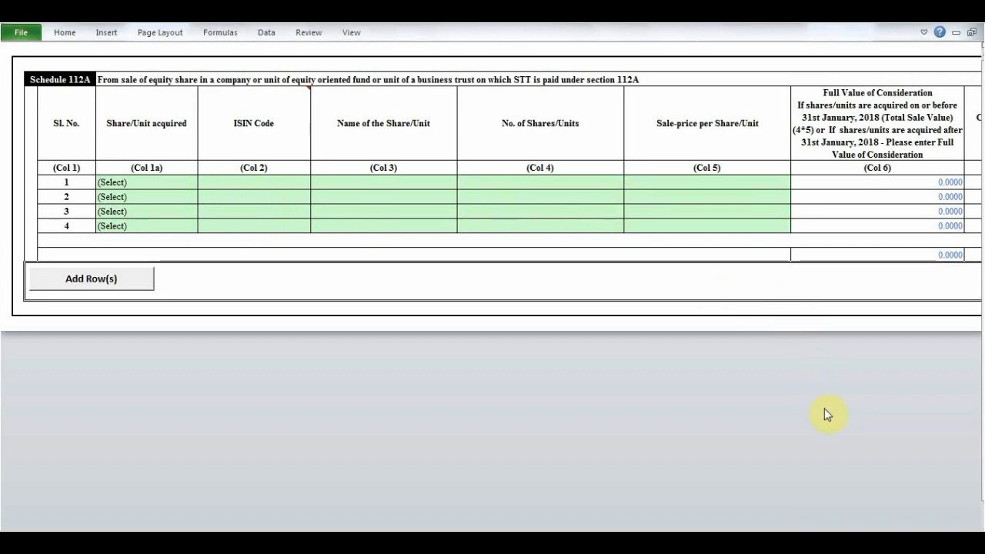
{"action": "scroll", "coordinate": [854, 475], "scroll_direction": "right", "scroll_amount": 10}
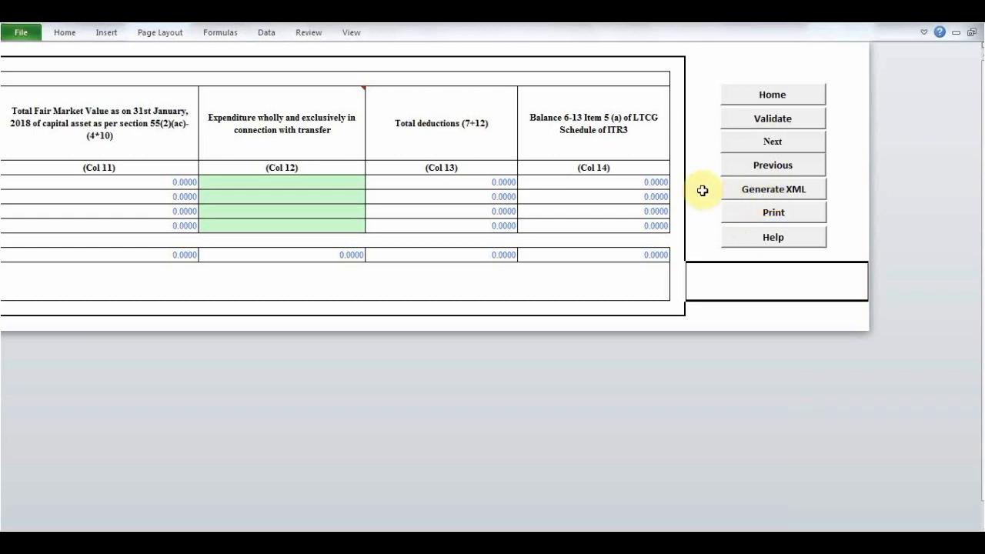
{"action": "left_click", "coordinate": [745, 168]}
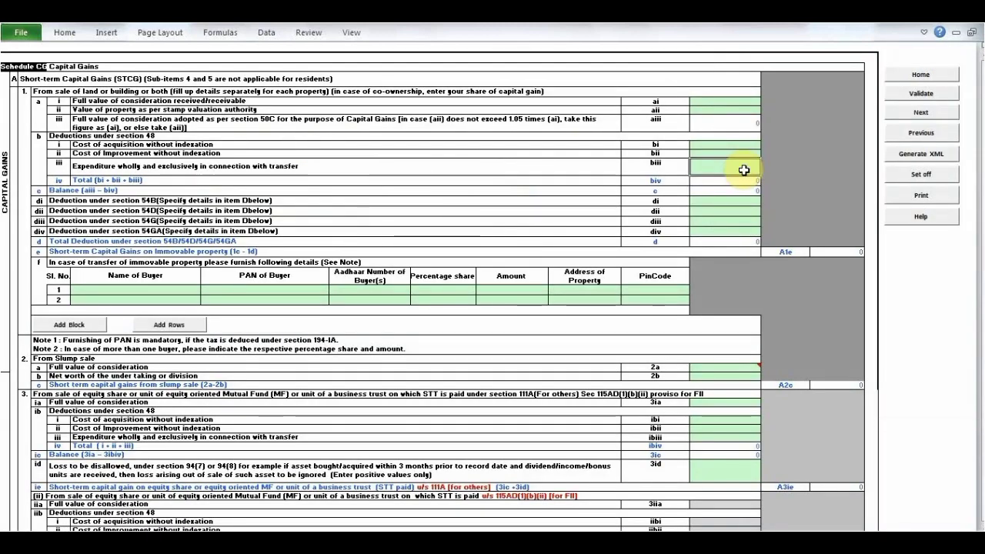
{"action": "left_click", "coordinate": [919, 134]}
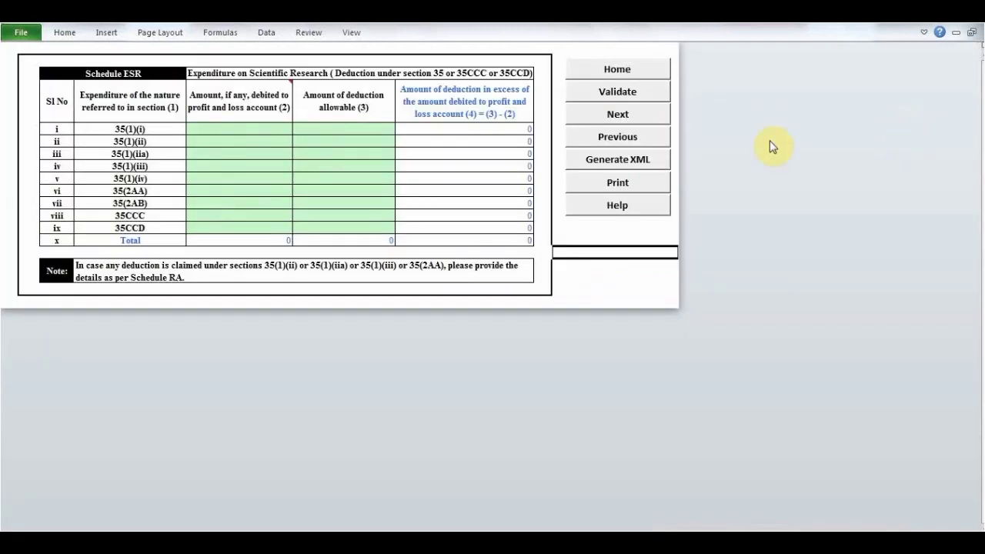
{"action": "left_click", "coordinate": [620, 139]}
{"action": "left_click", "coordinate": [709, 141]}
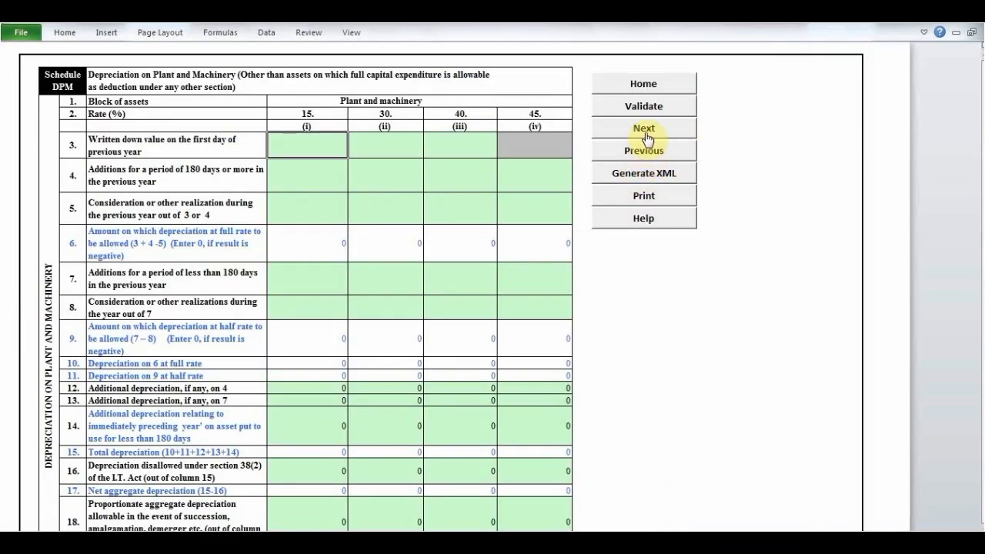
{"action": "left_click", "coordinate": [645, 131]}
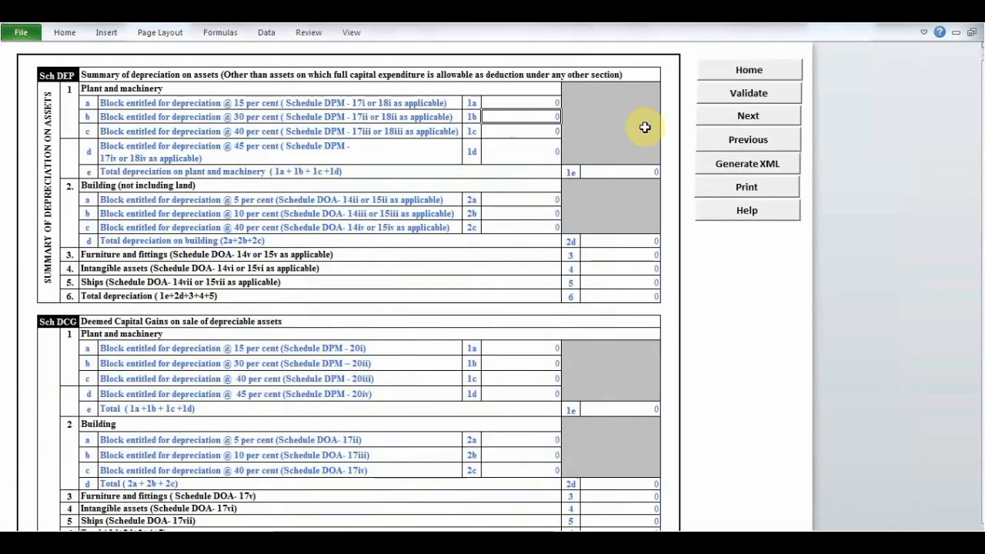
{"action": "left_click", "coordinate": [739, 117]}
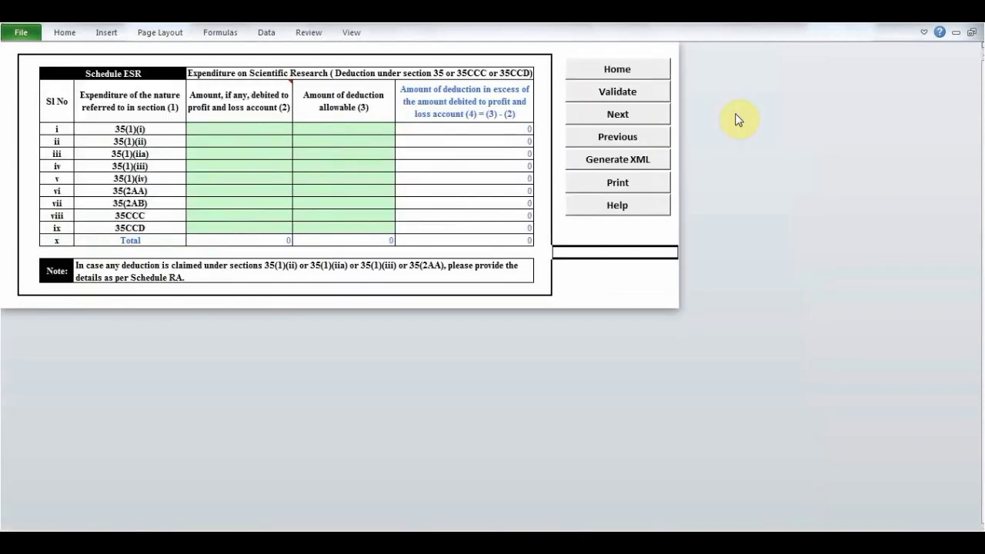
{"action": "left_click", "coordinate": [618, 115]}
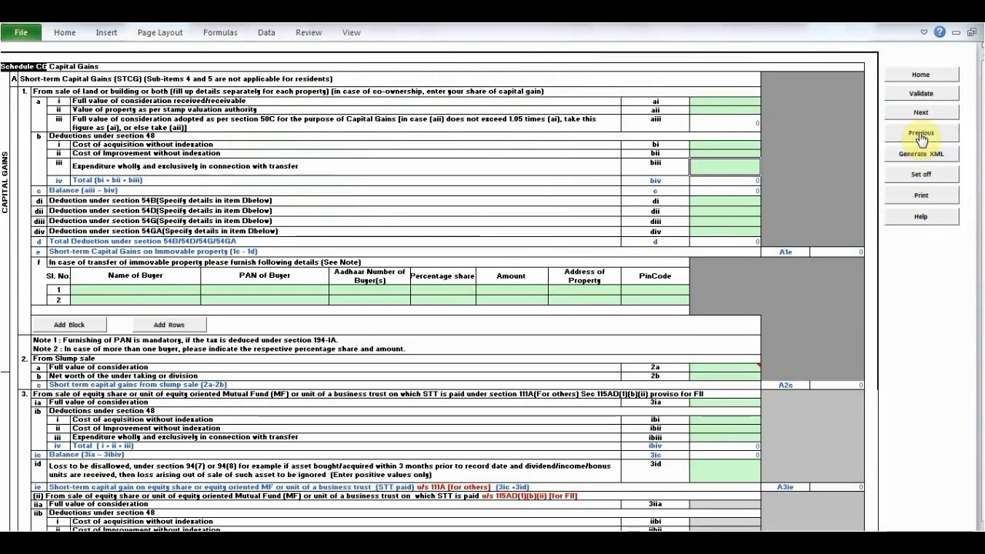
{"action": "left_click", "coordinate": [920, 117]}
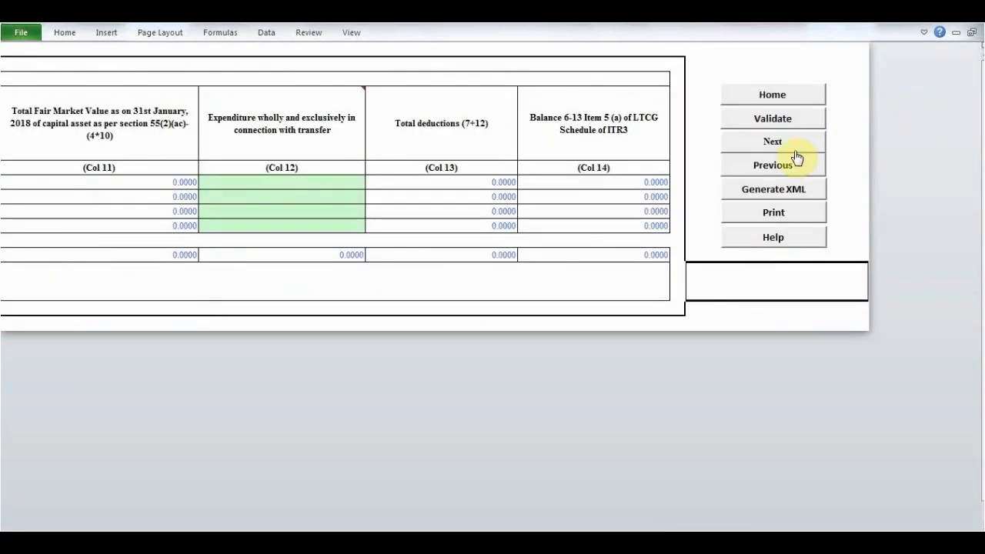
- Move on to the 115AD(1)(iii) proviso schedule for non-residents and look through its columns up to the final balance column
{"action": "left_click", "coordinate": [773, 142]}
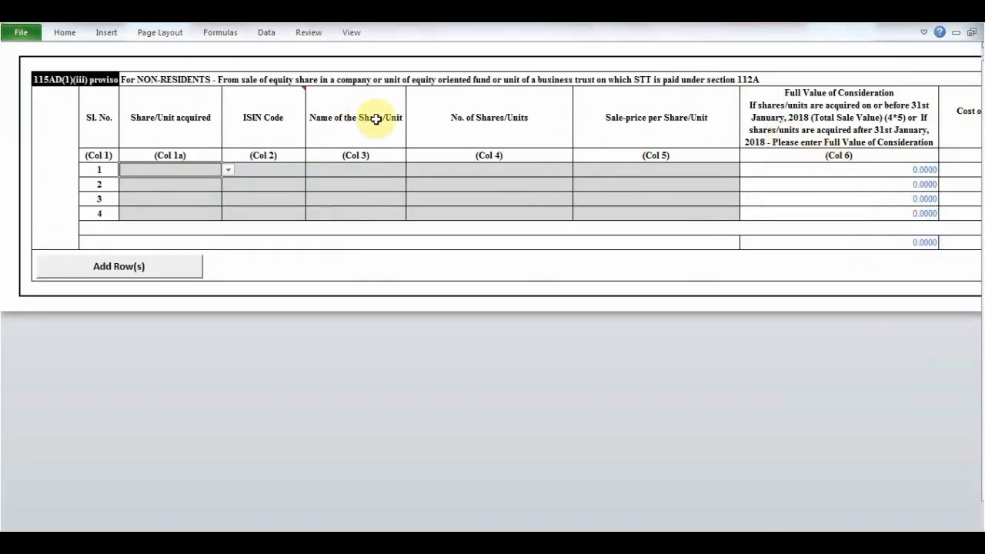
{"action": "key", "text": "Tab"}
{"action": "key", "text": "Tab"}
{"action": "key", "text": "Tab"}
{"action": "key", "text": "Tab"}
{"action": "key", "text": "Tab"}
{"action": "key", "text": "Tab"}
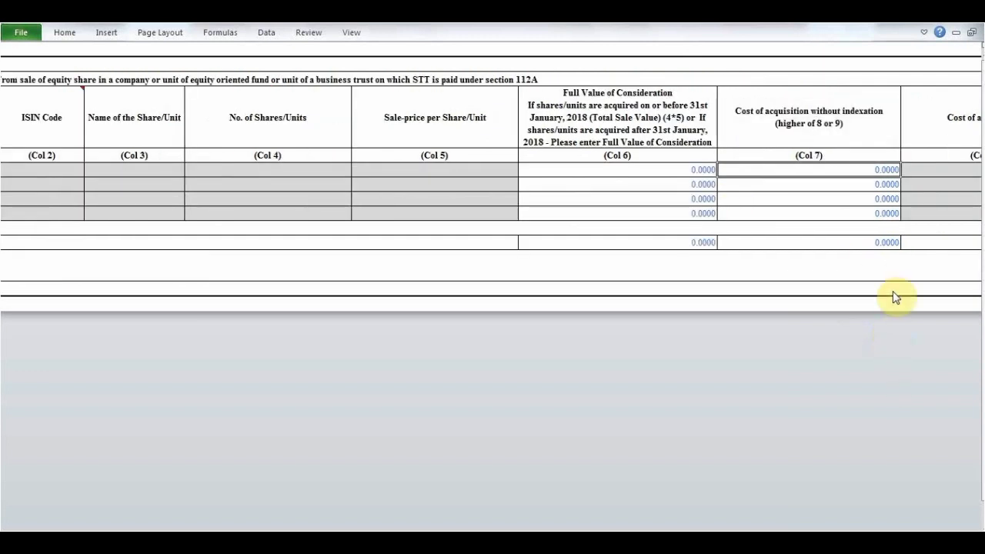
{"action": "left_click", "coordinate": [893, 263]}
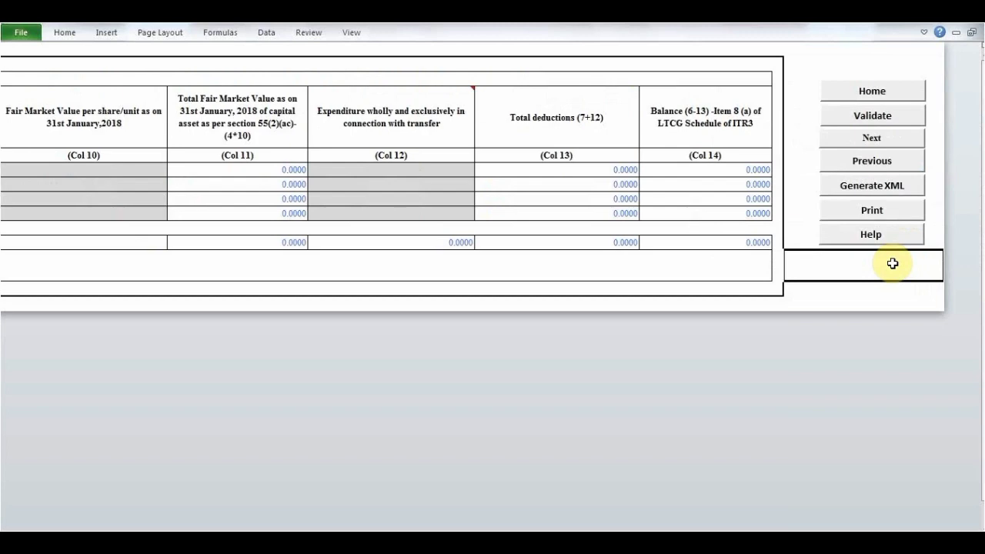
- Move on to Schedule OS, income from other sources, and review its items down to the accrual table at the end
{"action": "left_click", "coordinate": [876, 140]}
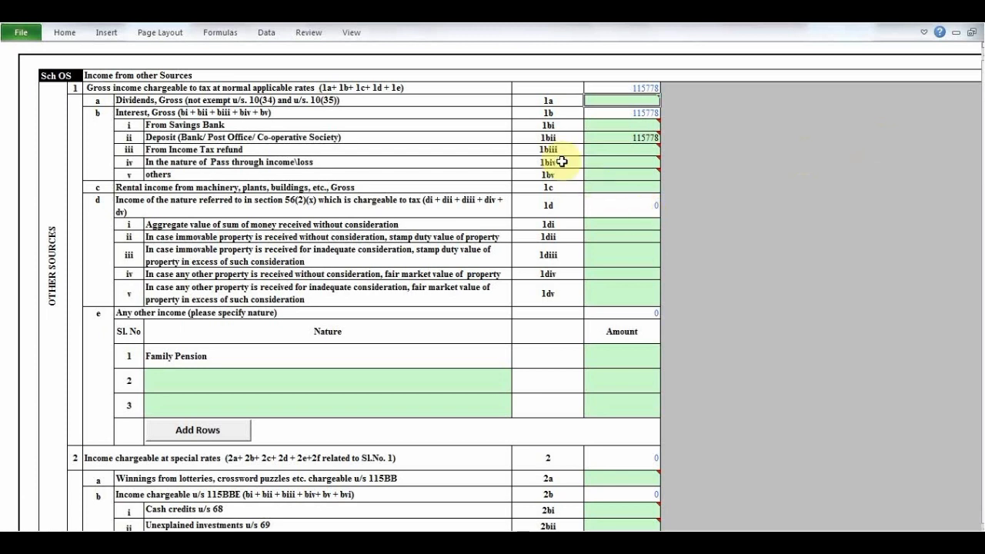
{"action": "mouse_move", "coordinate": [597, 175]}
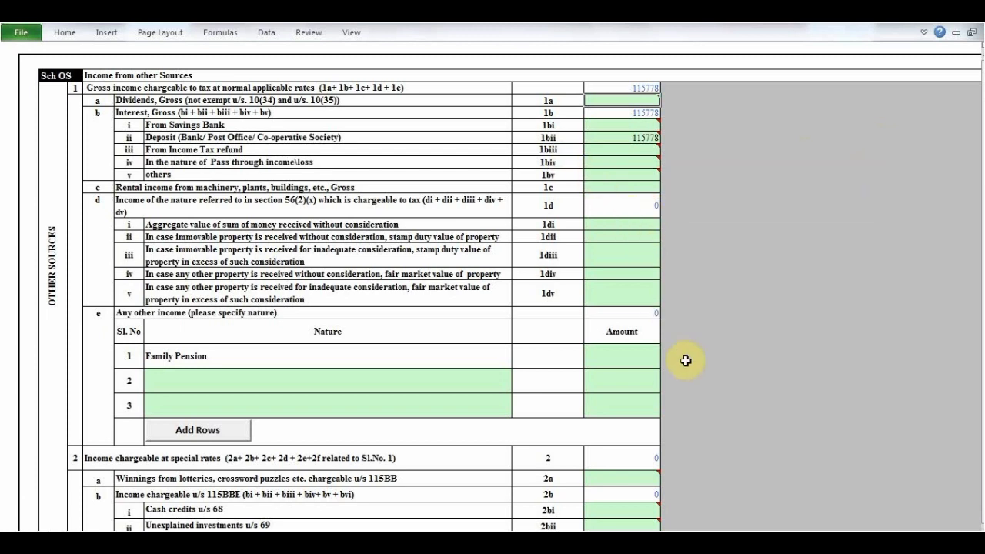
{"action": "key", "text": "Right"}
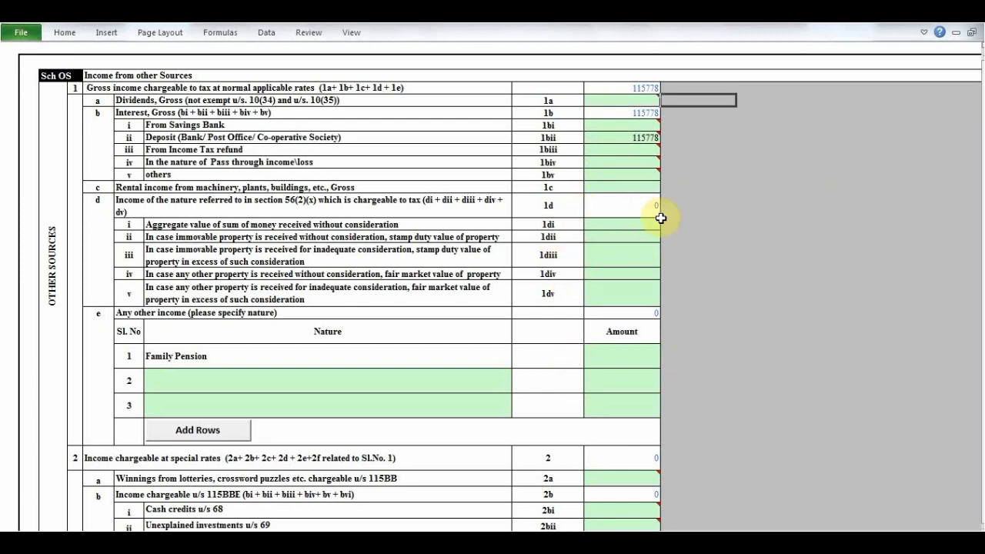
{"action": "scroll", "coordinate": [570, 264], "scroll_direction": "down", "scroll_amount": 20}
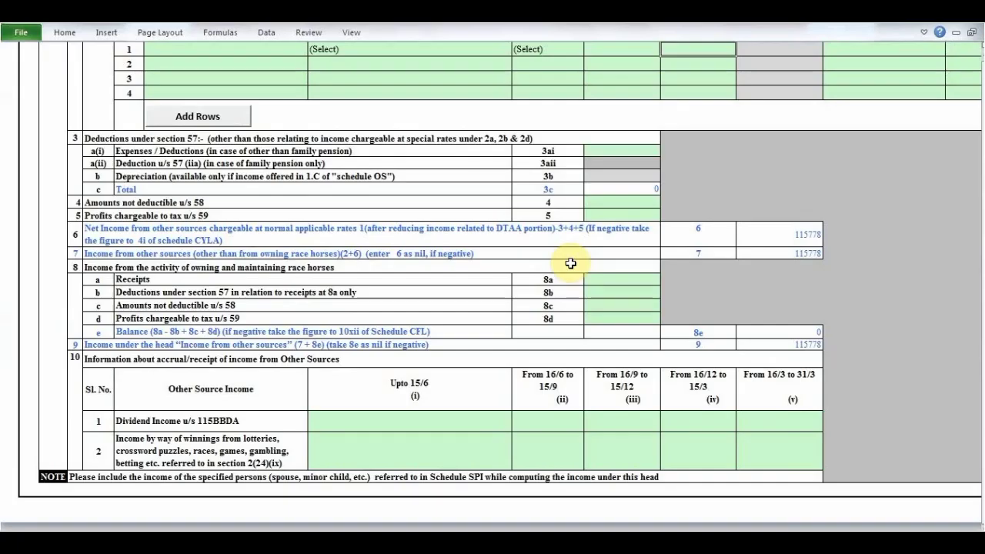
{"action": "scroll", "coordinate": [570, 264], "scroll_direction": "up", "scroll_amount": 15}
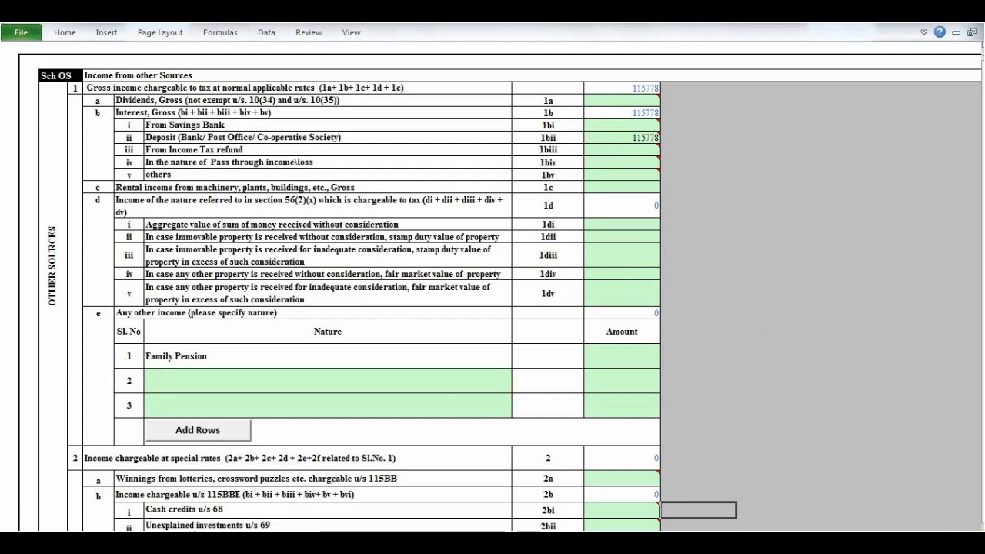
- Validate the Schedule OS sheet, acknowledge the alert and move on to the Schedule CYLA current year loss adjustment
{"action": "left_click", "coordinate": [828, 407]}
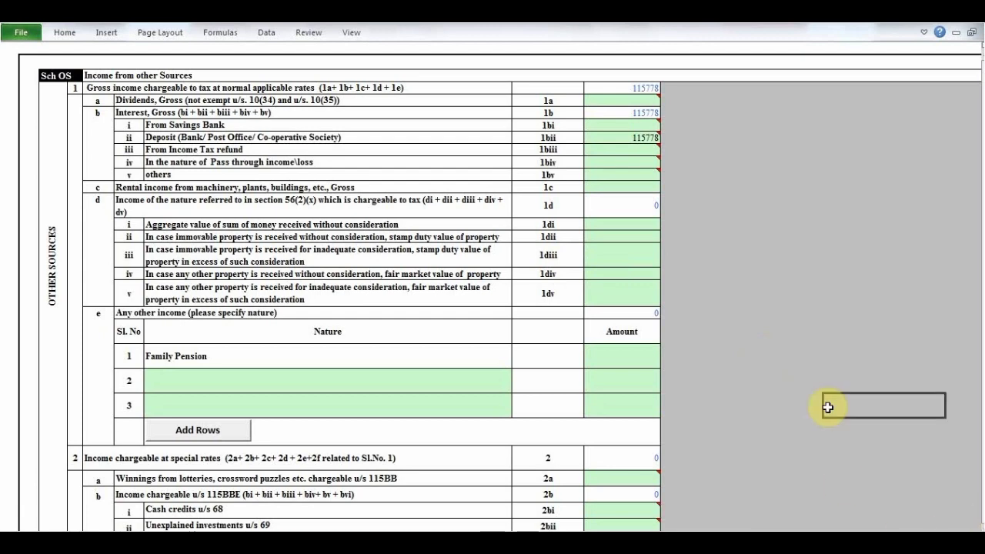
{"action": "key", "text": "Right"}
{"action": "key", "text": "Right"}
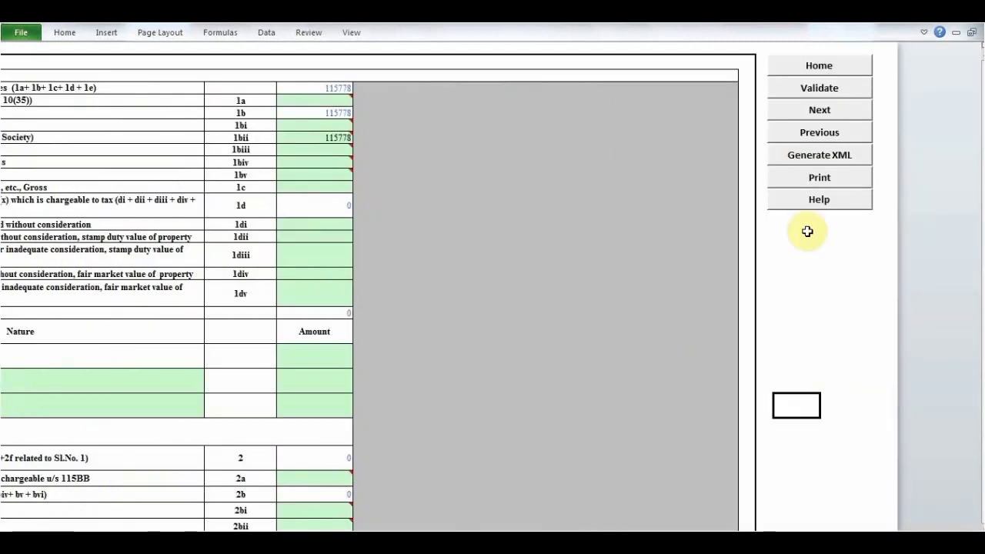
{"action": "left_click", "coordinate": [816, 88]}
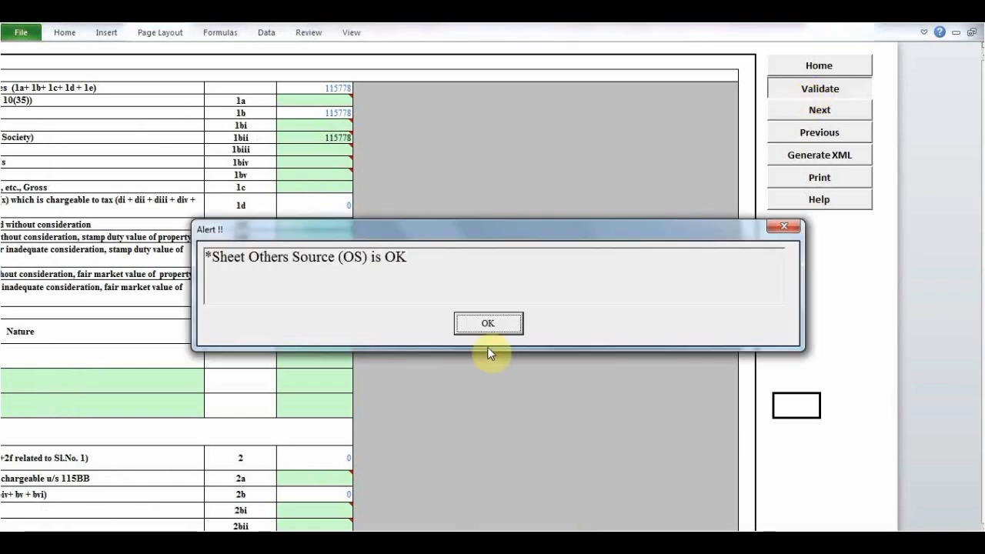
{"action": "left_click", "coordinate": [488, 325]}
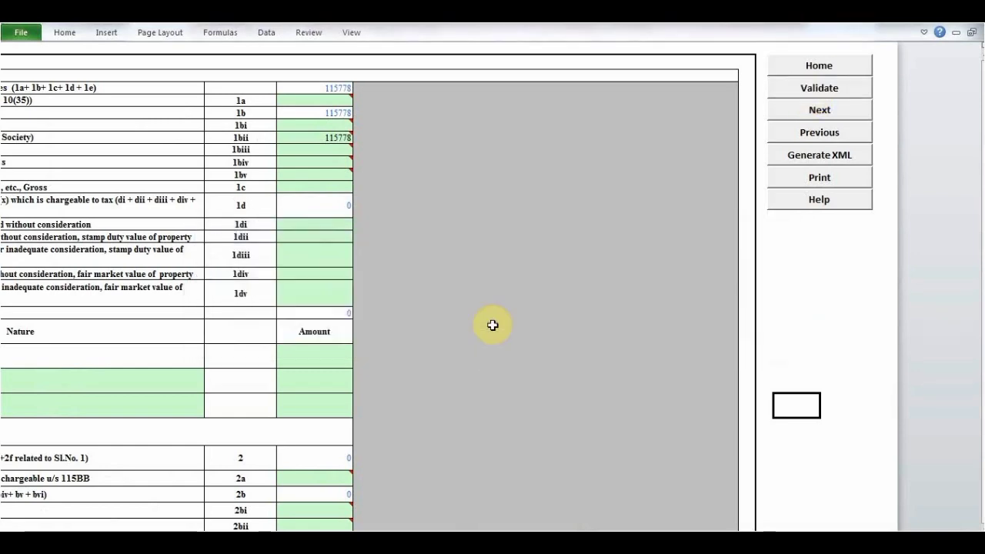
{"action": "left_click", "coordinate": [801, 113]}
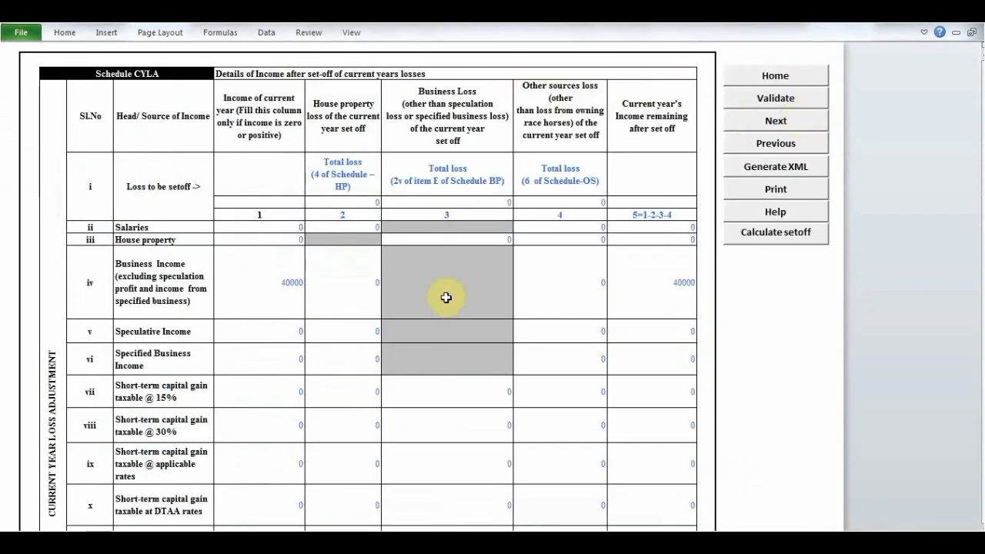
- Move on to Schedule CFL and look through the carried-forward loss columns up to the race horse losses
{"action": "left_click", "coordinate": [779, 119]}
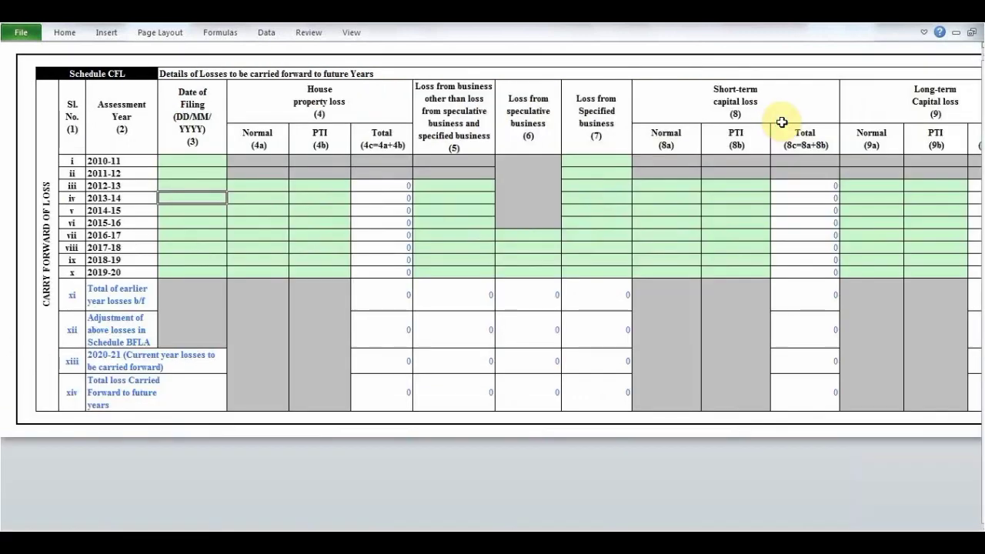
{"action": "left_click", "coordinate": [602, 251]}
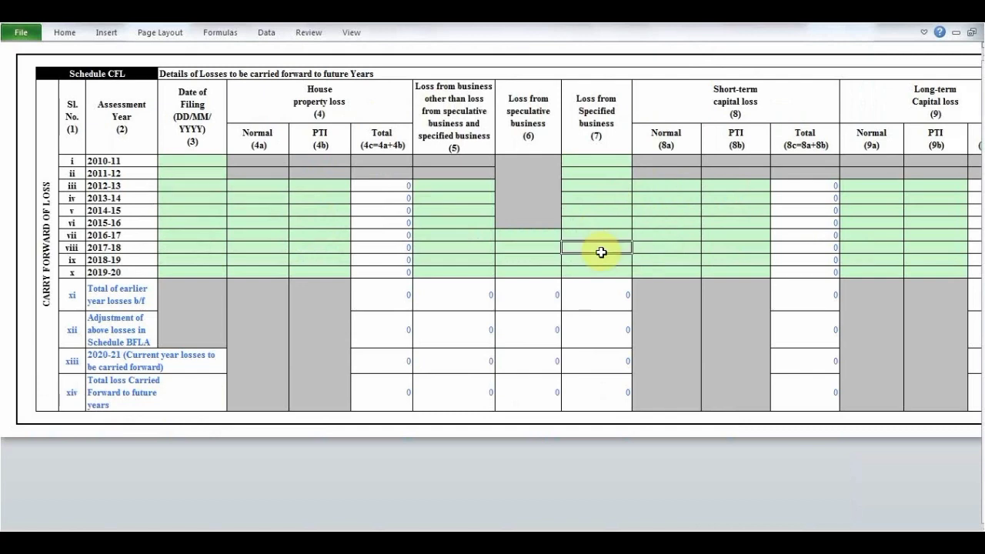
{"action": "key", "text": "Right"}
{"action": "key", "text": "Right"}
{"action": "key", "text": "Right"}
{"action": "key", "text": "Right"}
{"action": "key", "text": "Right"}
{"action": "key", "text": "Right"}
{"action": "key", "text": "Right"}
{"action": "key", "text": "Right"}
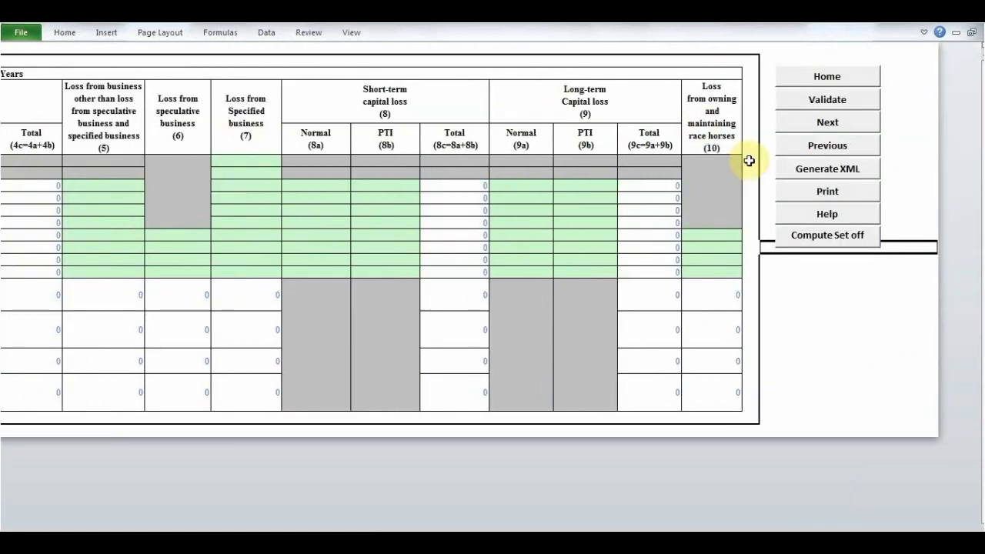
- Pass through Schedules UD, ICDS, 10AA and 80G to reach the 80D health insurance deduction sheet
{"action": "left_click", "coordinate": [828, 123]}
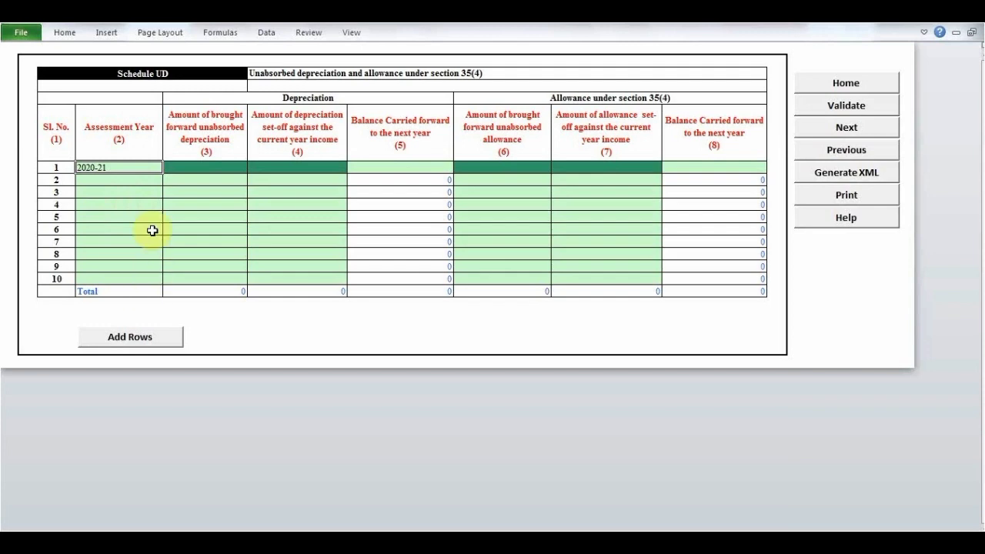
{"action": "left_click", "coordinate": [846, 129]}
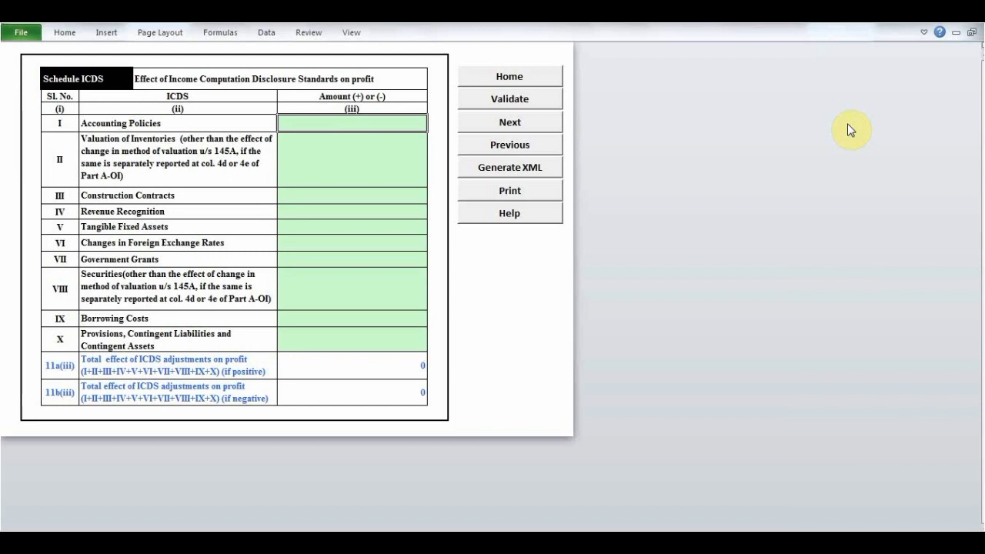
{"action": "left_click", "coordinate": [510, 125]}
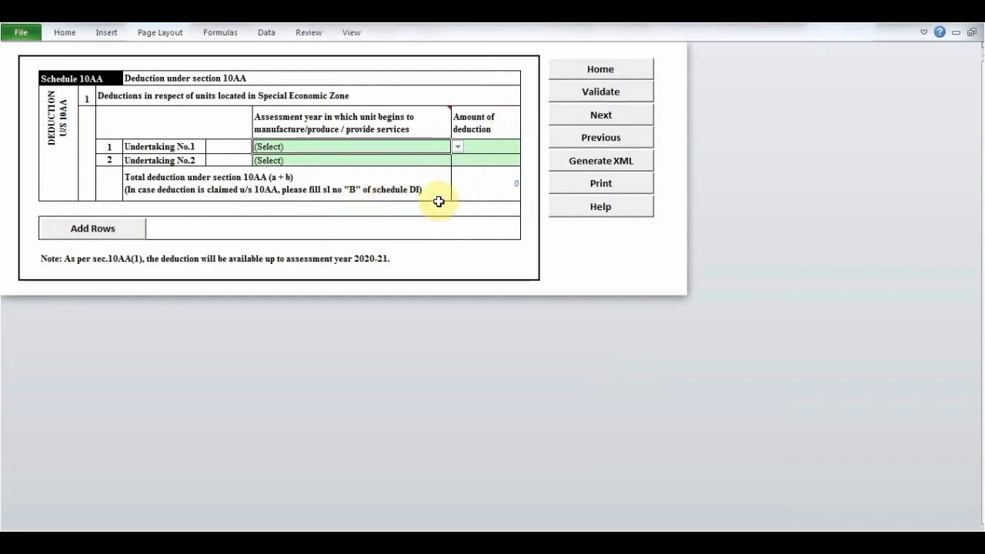
{"action": "left_click", "coordinate": [589, 116]}
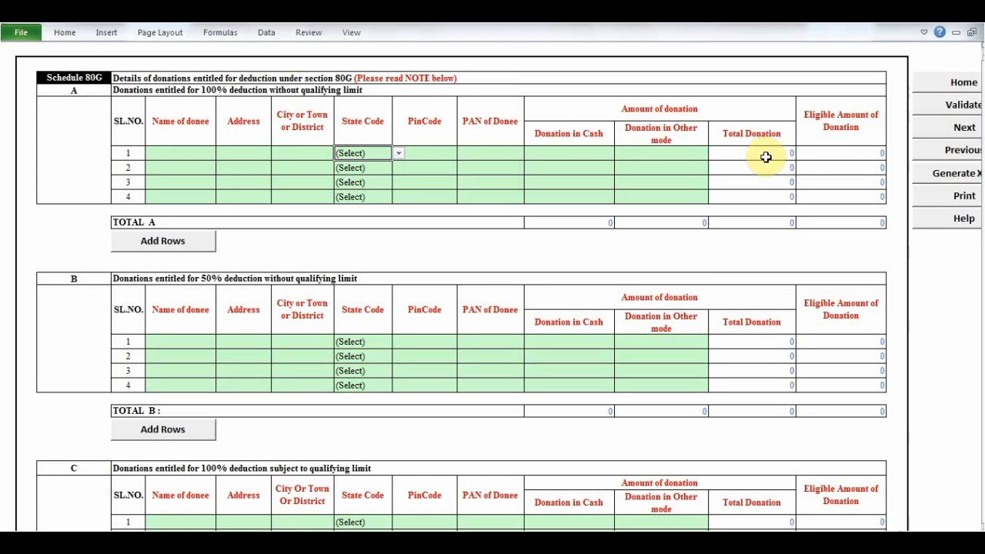
{"action": "left_click", "coordinate": [943, 135]}
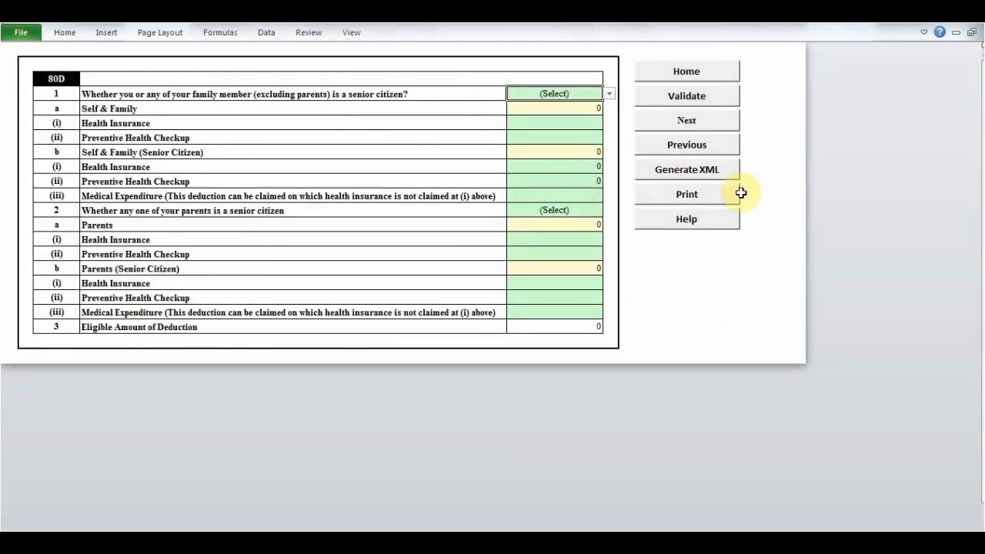
- Validate the 80D sheet, acknowledge the alert and answer No to whether you or any family member is a senior citizen
{"action": "left_click", "coordinate": [699, 97]}
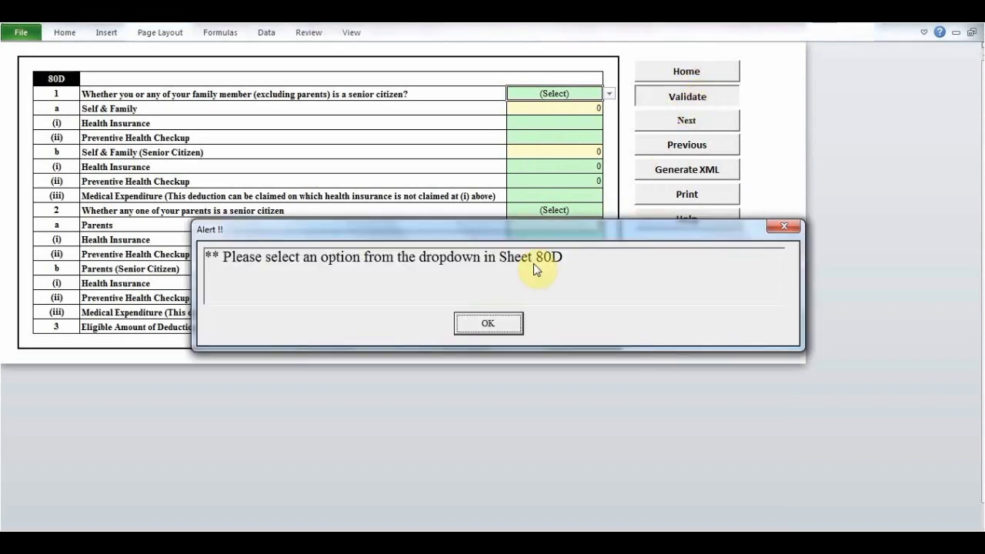
{"action": "left_click", "coordinate": [491, 324]}
{"action": "left_click", "coordinate": [610, 94]}
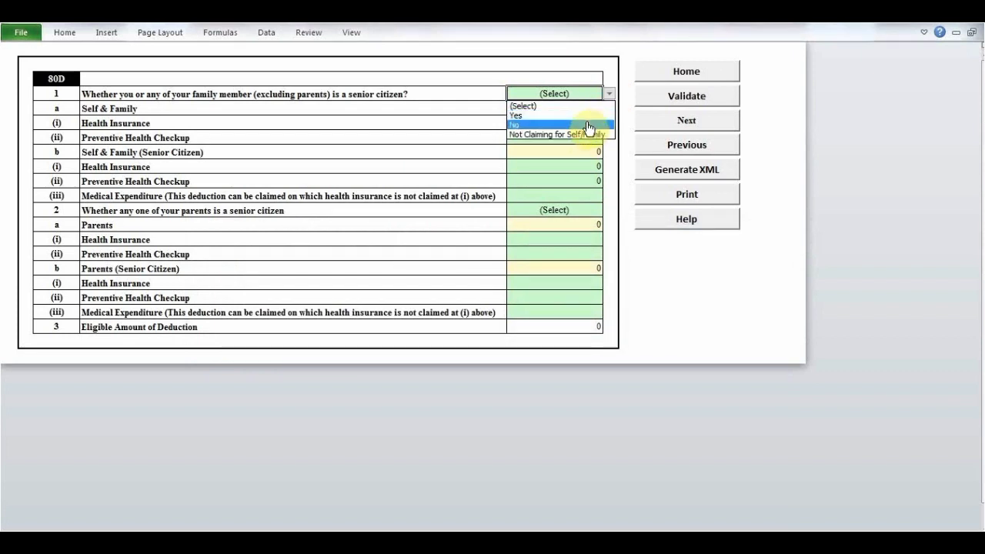
{"action": "left_click", "coordinate": [589, 125]}
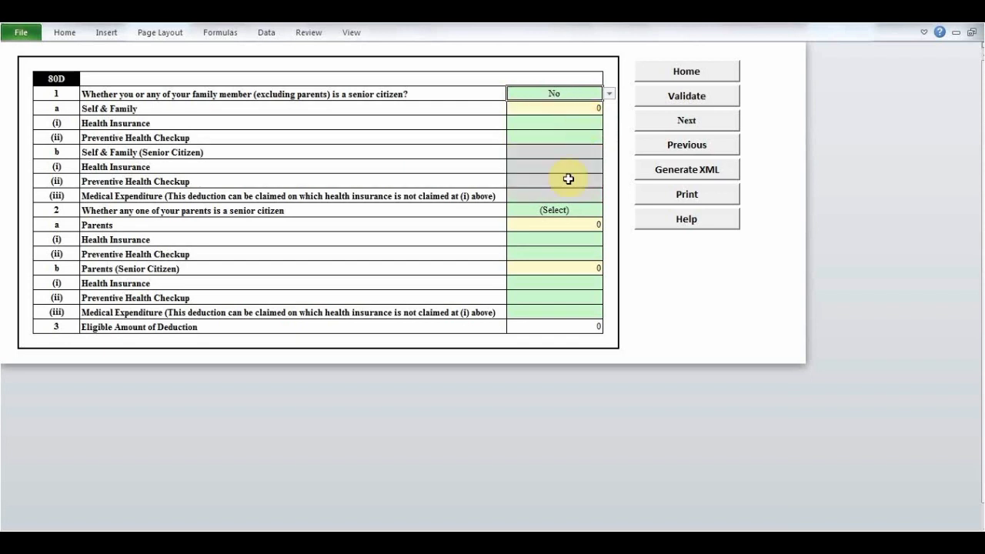
- Answer No to whether any one of the parents is a senior citizen and validate the 80D sheet again
{"action": "left_click", "coordinate": [551, 217]}
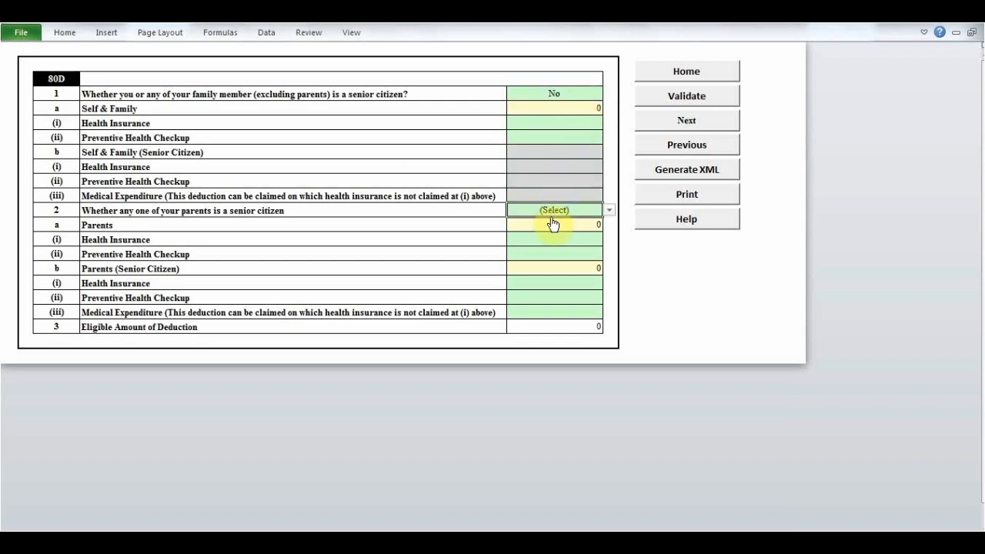
{"action": "left_click", "coordinate": [611, 212]}
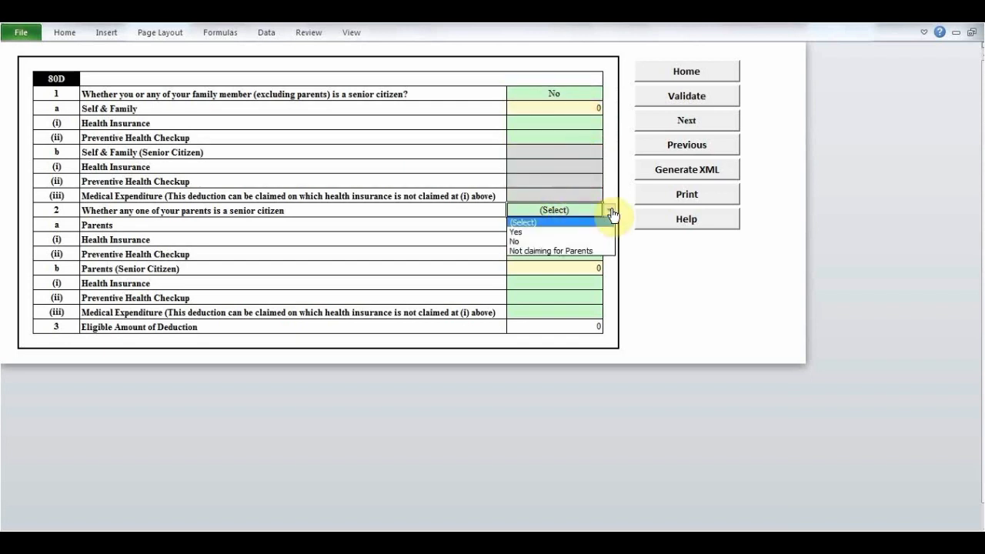
{"action": "left_click", "coordinate": [576, 242]}
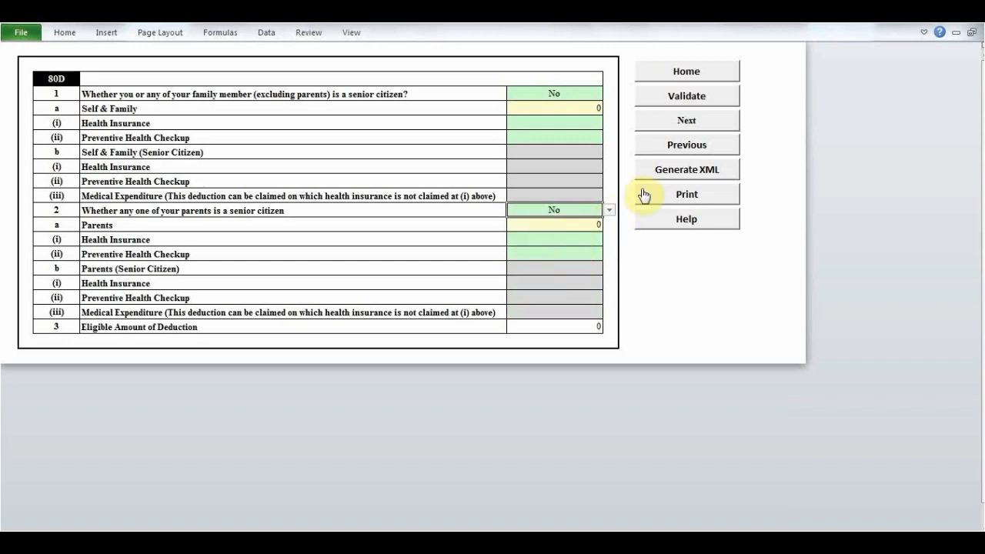
{"action": "left_click", "coordinate": [686, 102]}
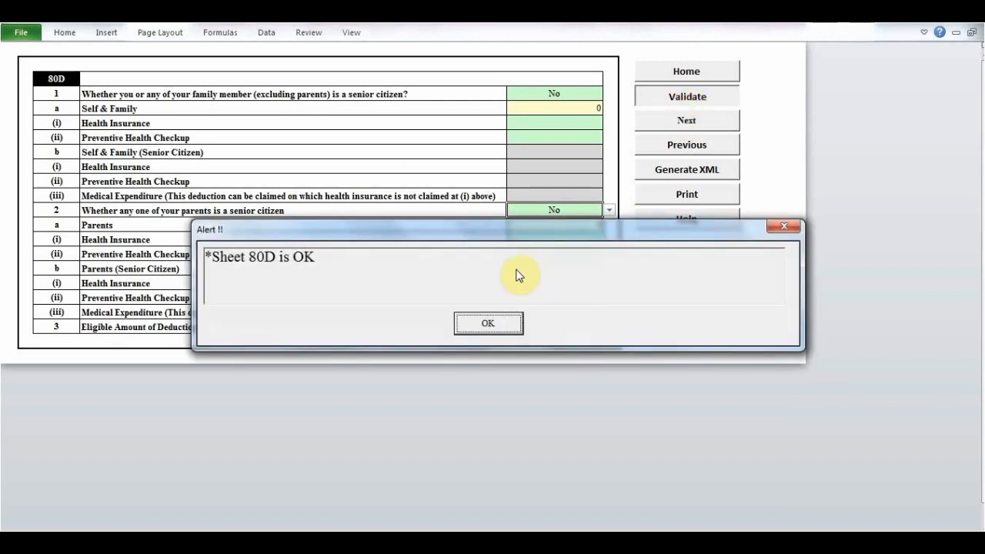
- Leave the 80D sheet for Schedule RA and look across the research donation columns through the eligible amount
{"action": "left_click", "coordinate": [490, 324]}
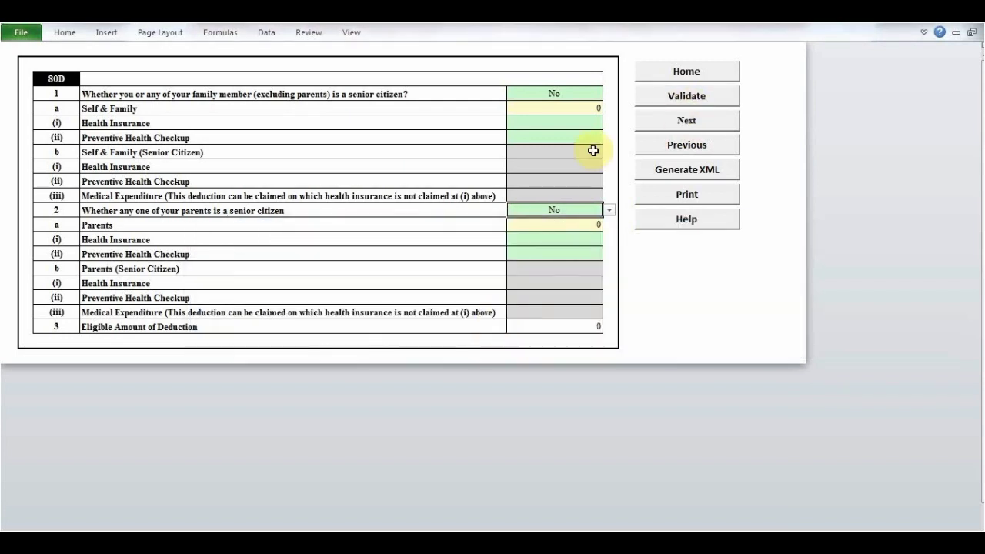
{"action": "left_click", "coordinate": [697, 125]}
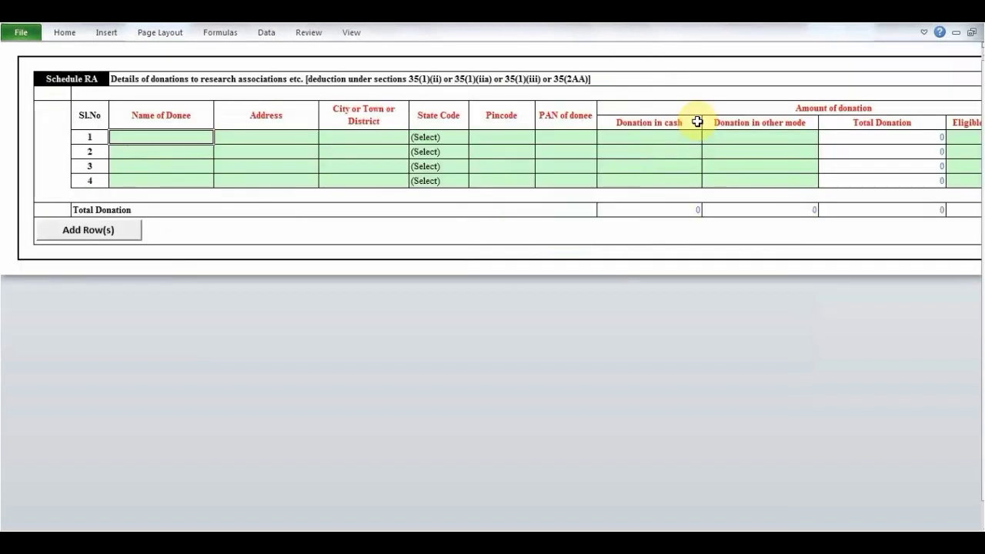
{"action": "key", "text": "Tab"}
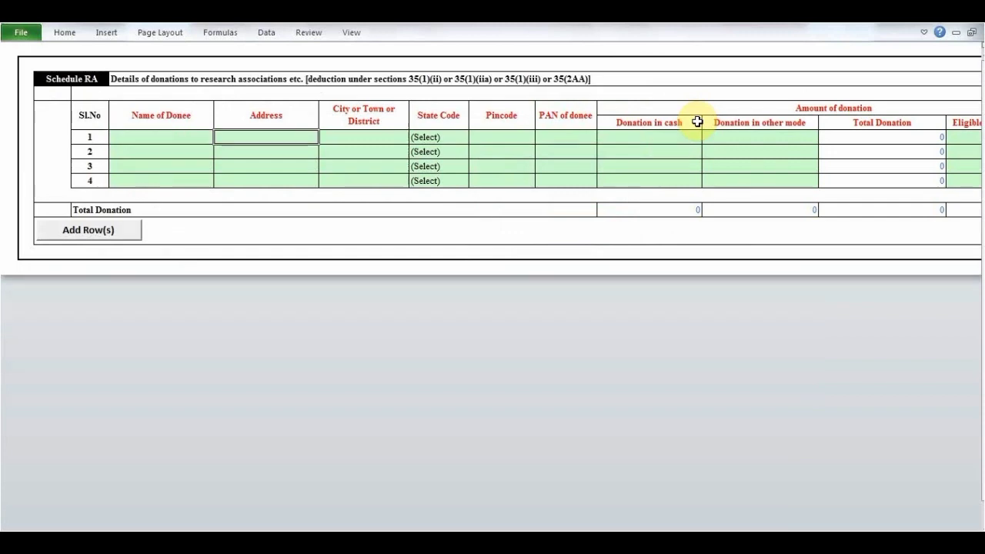
{"action": "left_click", "coordinate": [728, 151]}
{"action": "key", "text": "Tab"}
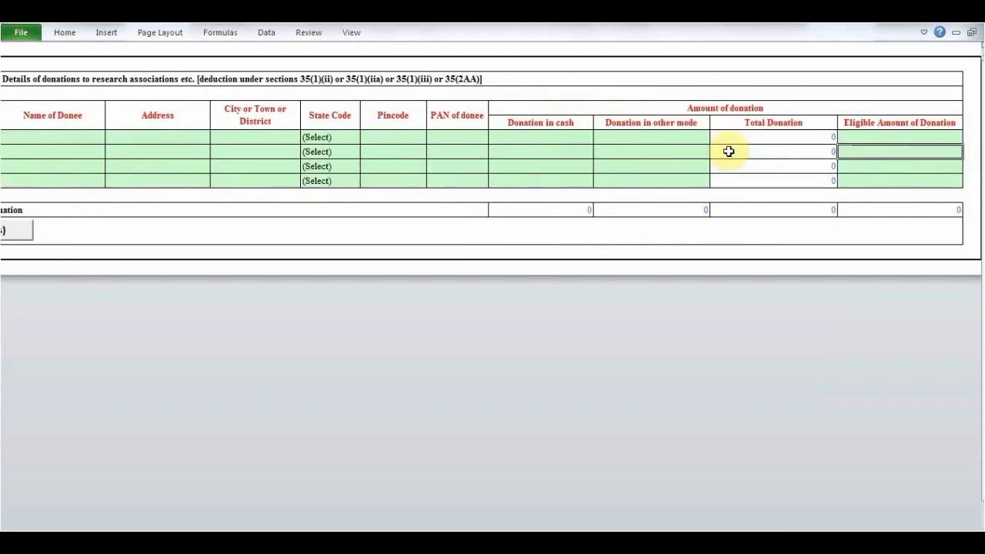
{"action": "key", "text": "Tab"}
{"action": "key", "text": "Tab"}
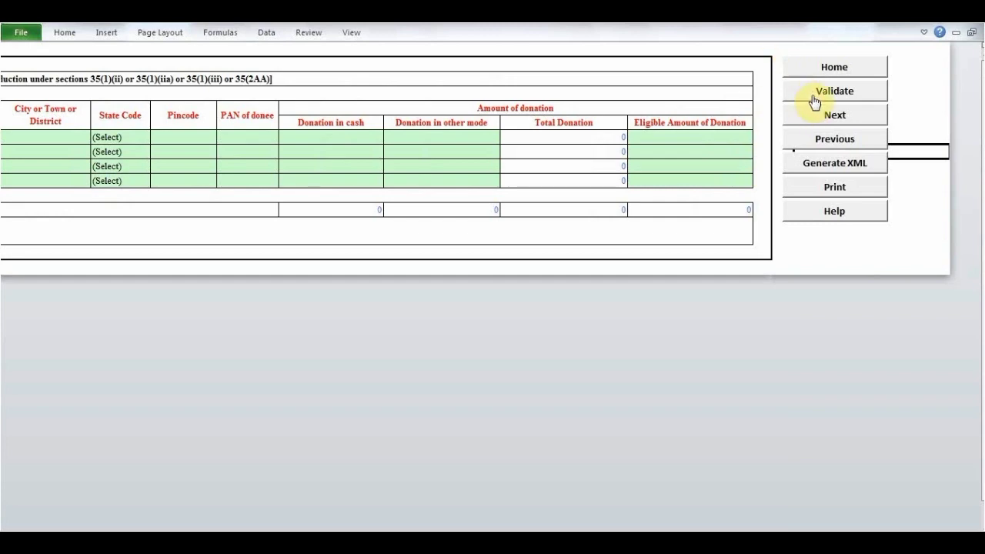
- Validate Schedule RA, acknowledge the alert and pass through Schedule 80-IA to reach Schedule VI-A
{"action": "left_click", "coordinate": [814, 99]}
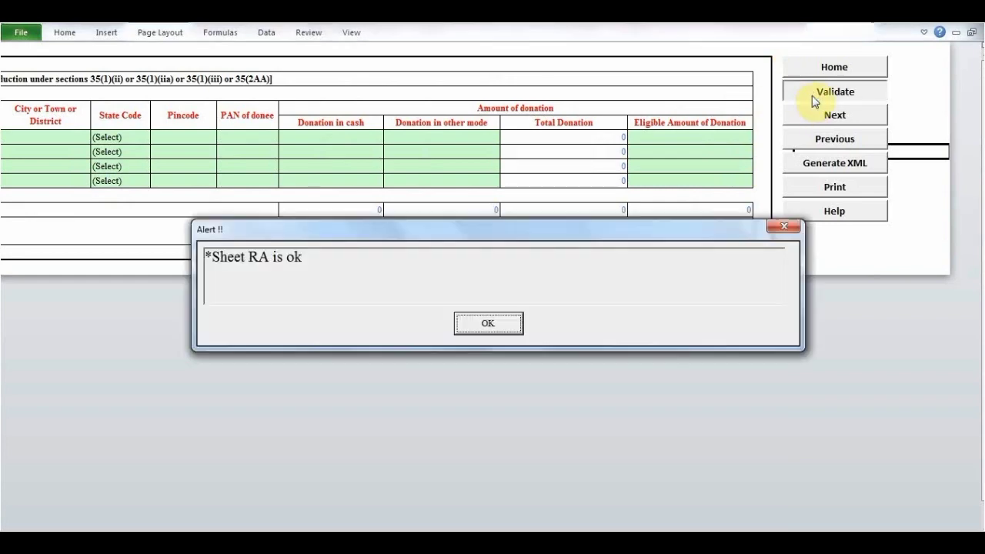
{"action": "left_click", "coordinate": [481, 326]}
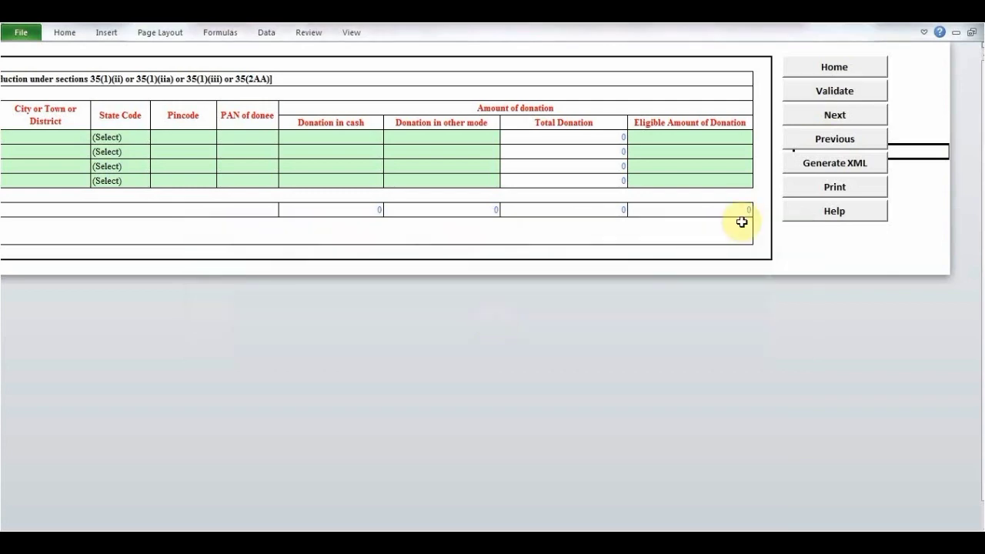
{"action": "left_click", "coordinate": [813, 120]}
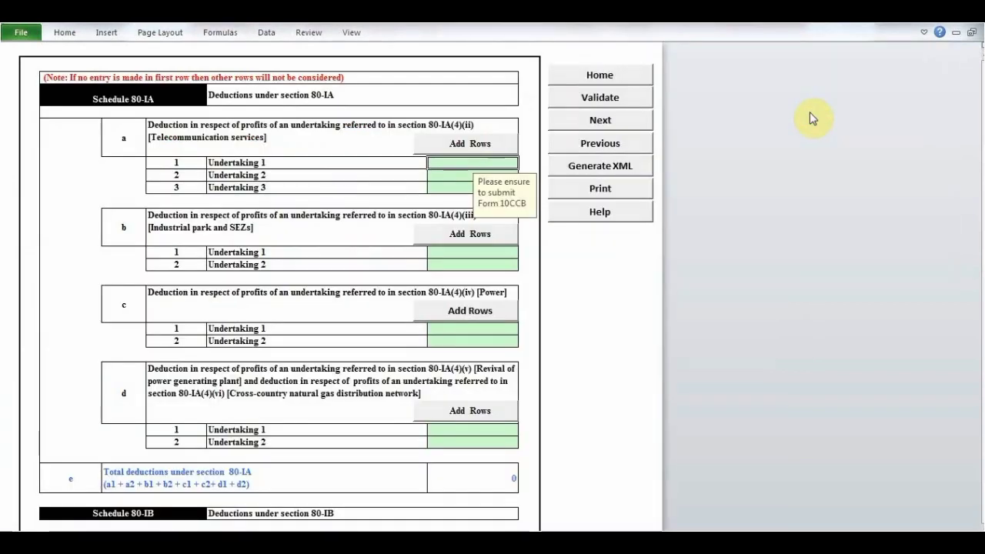
{"action": "left_click", "coordinate": [600, 123]}
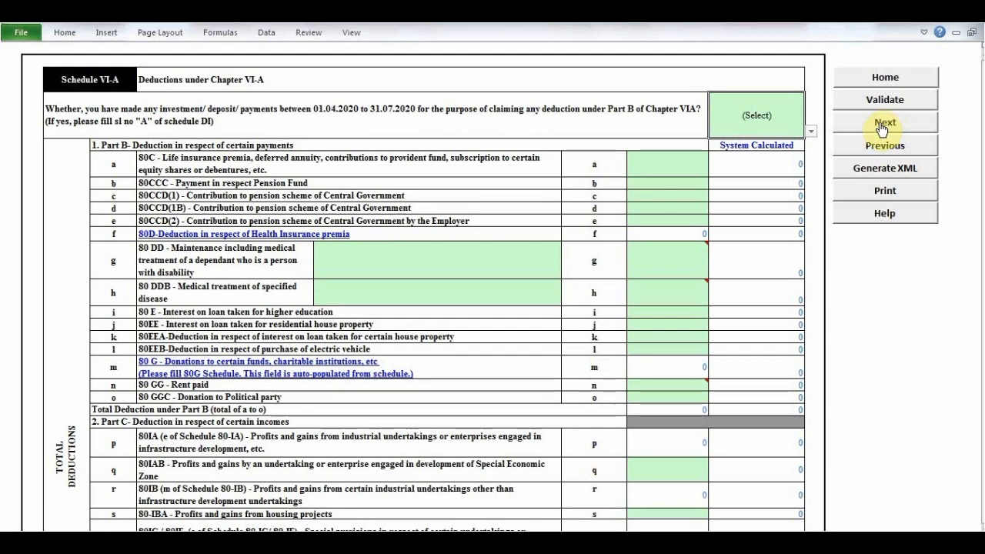
{"action": "left_click", "coordinate": [737, 159]}
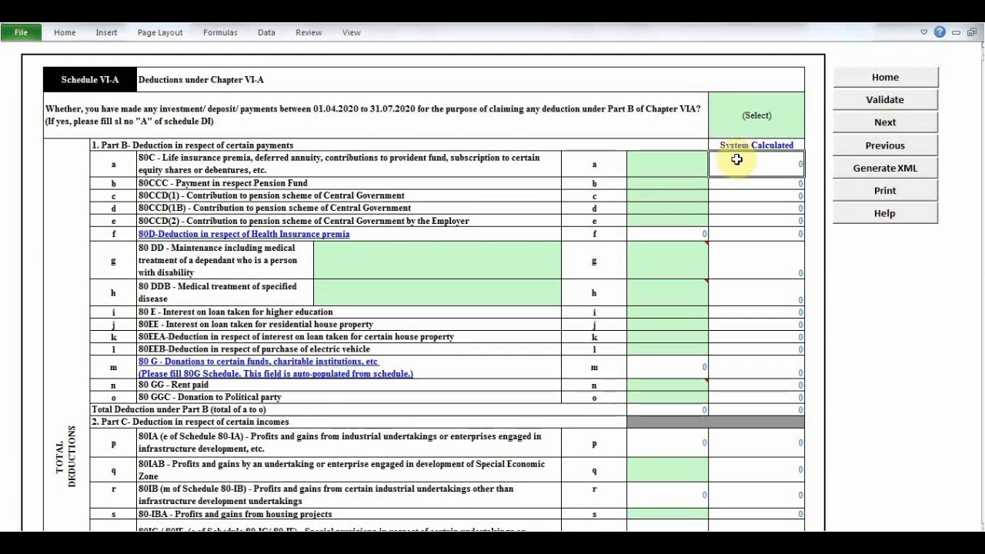
{"action": "double_click", "coordinate": [736, 160]}
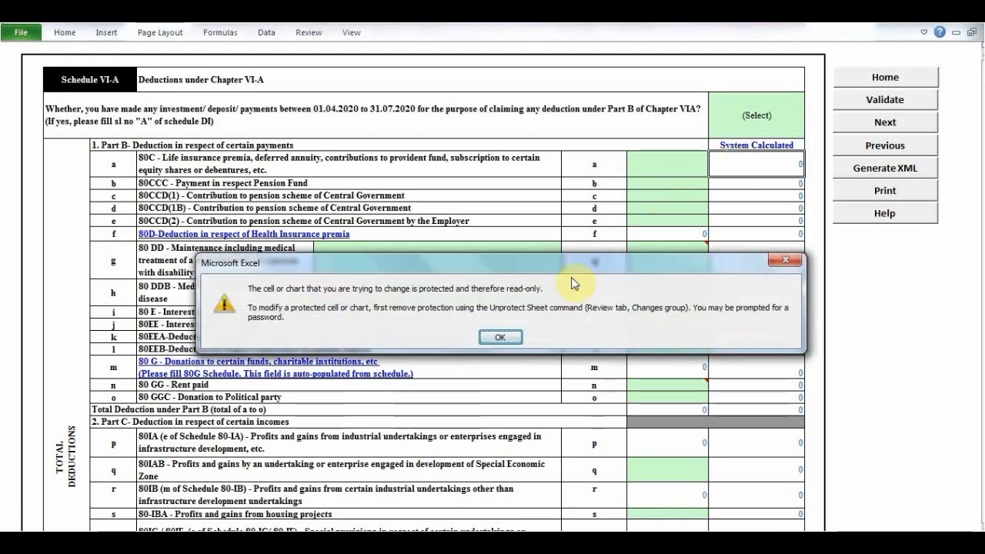
{"action": "left_click", "coordinate": [496, 334]}
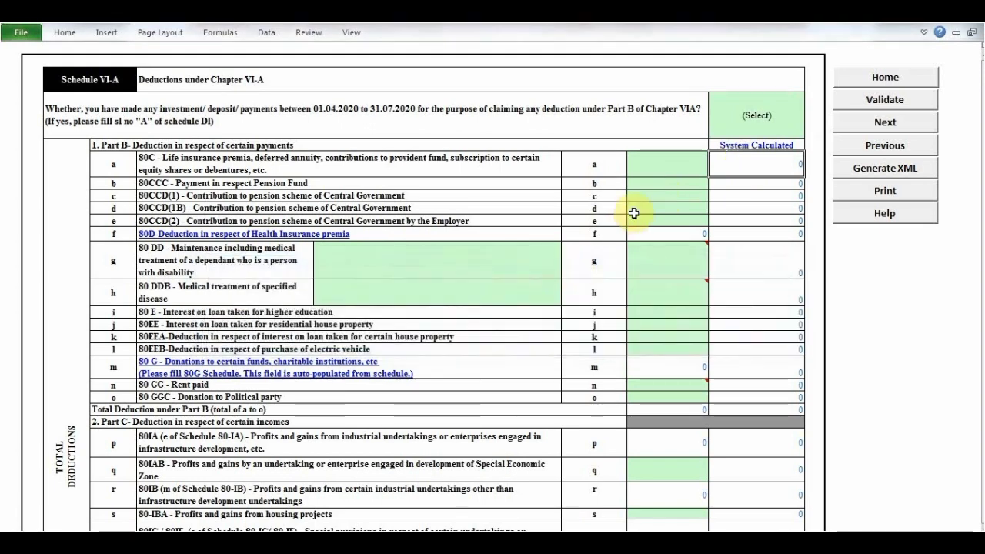
- Enter 23400 as the claimed 80C deduction in Part B of Schedule VI-A
{"action": "left_click", "coordinate": [645, 173]}
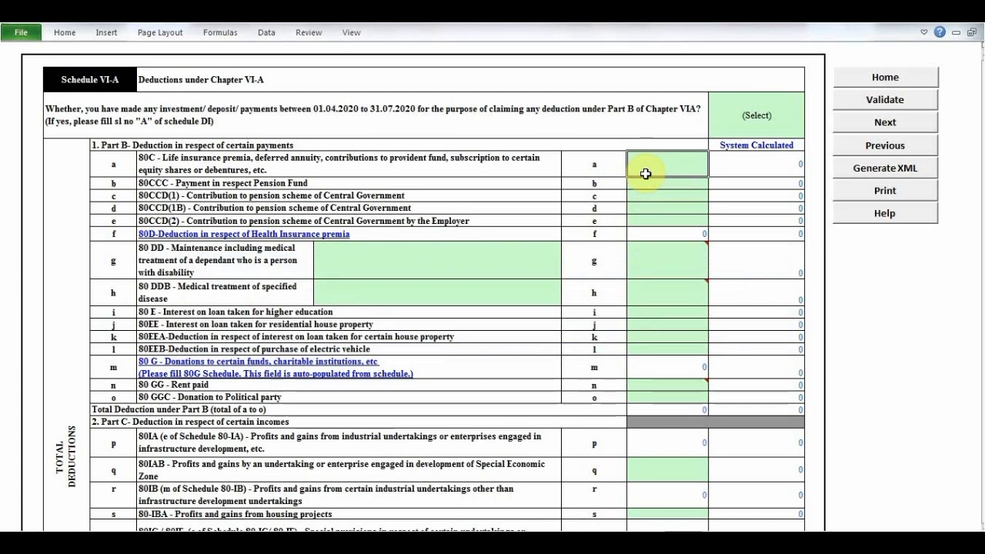
{"action": "type", "text": "2340"}
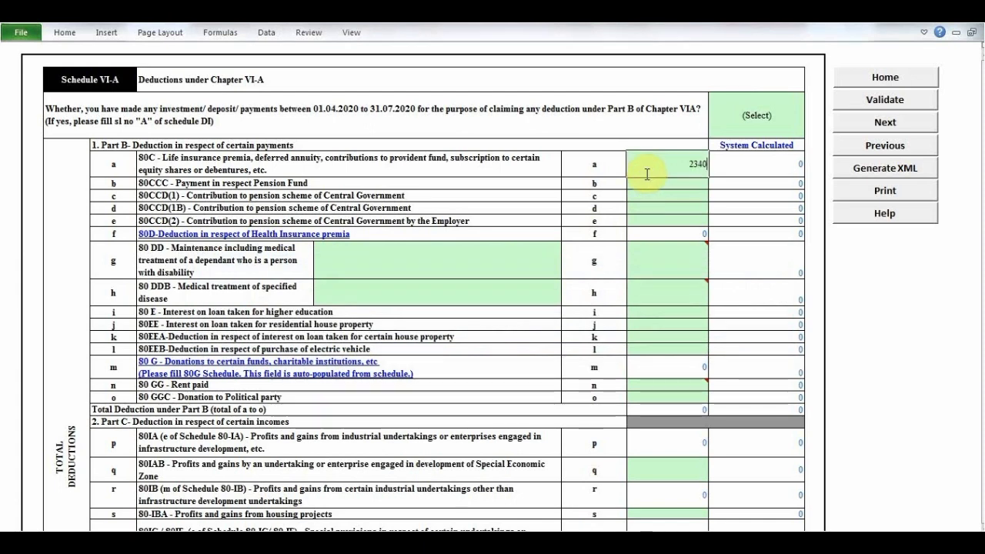
{"action": "type", "text": "0"}
{"action": "key", "text": "Return"}
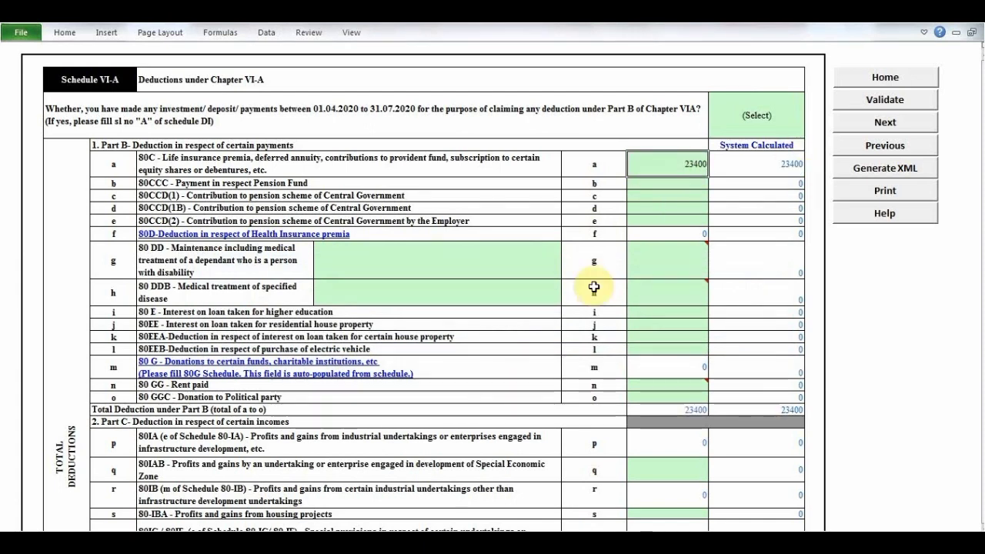
- Answer Yes to having made investments or payments between 01.04.2020 and 31.07.2020, and validate Schedule VI-A
{"action": "left_click", "coordinate": [812, 133]}
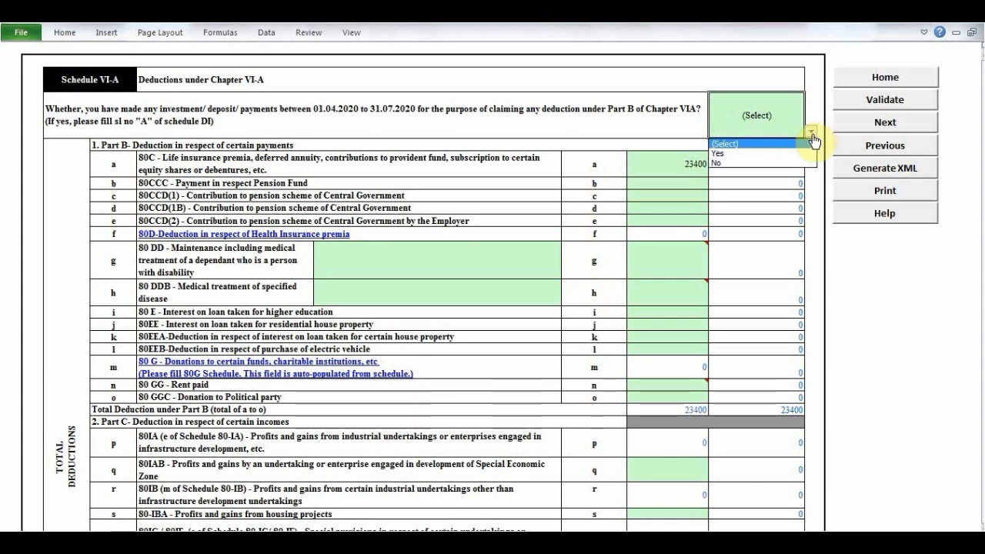
{"action": "left_click", "coordinate": [804, 154]}
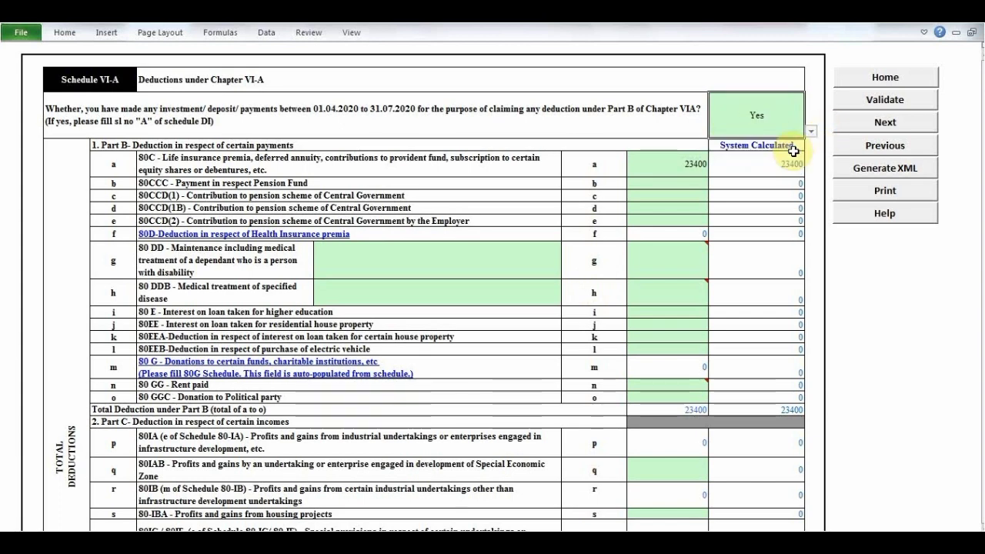
{"action": "left_click", "coordinate": [684, 165]}
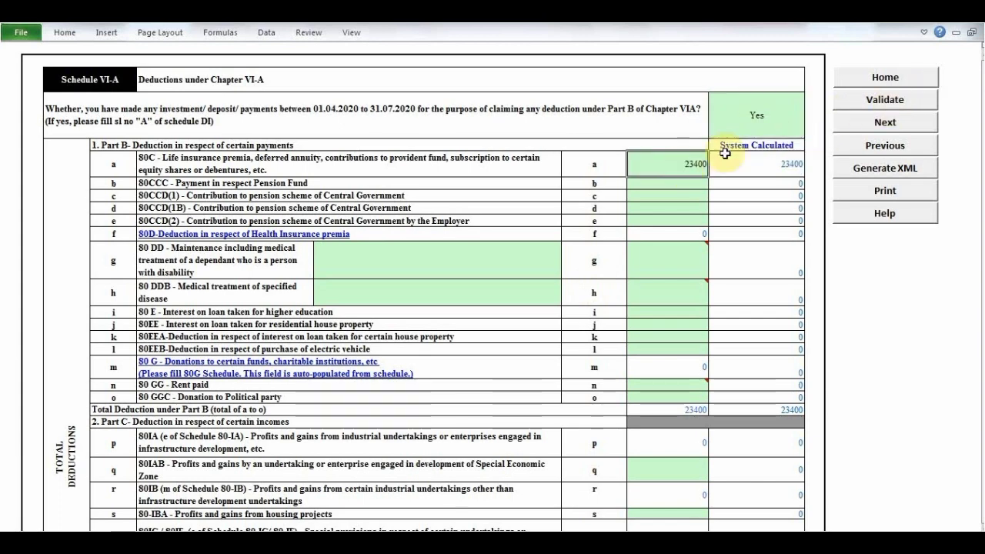
{"action": "left_click", "coordinate": [912, 106]}
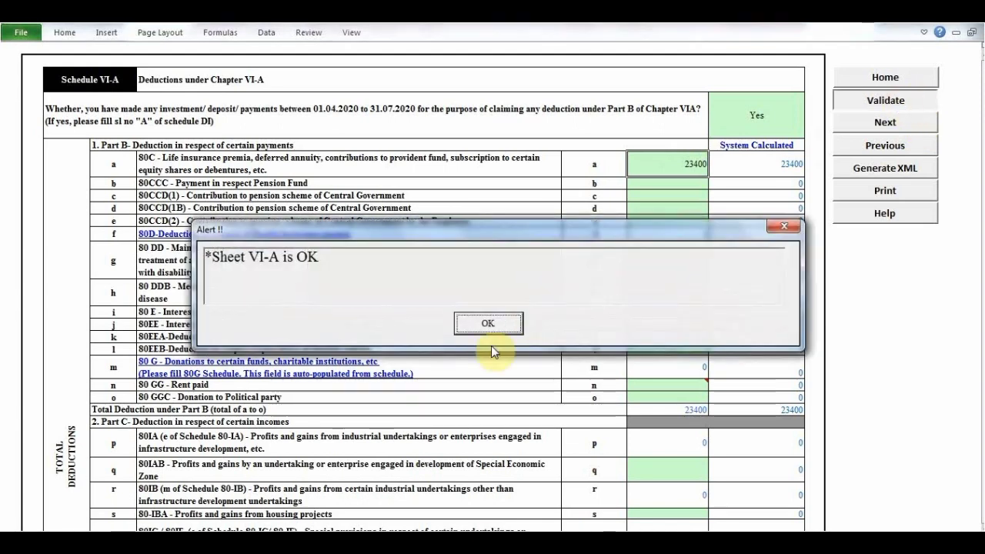
{"action": "left_click", "coordinate": [479, 326]}
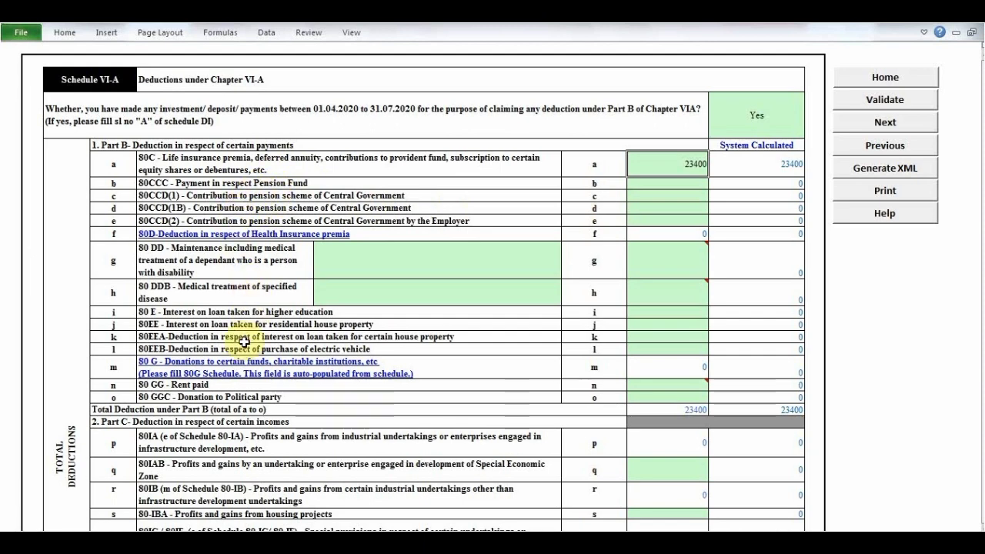
- Examine the Chapter VI-A deduction rows from 80DD and 80DDB through Parts C, CA and D to the total deductions
{"action": "left_click", "coordinate": [213, 293]}
{"action": "left_click", "coordinate": [222, 257]}
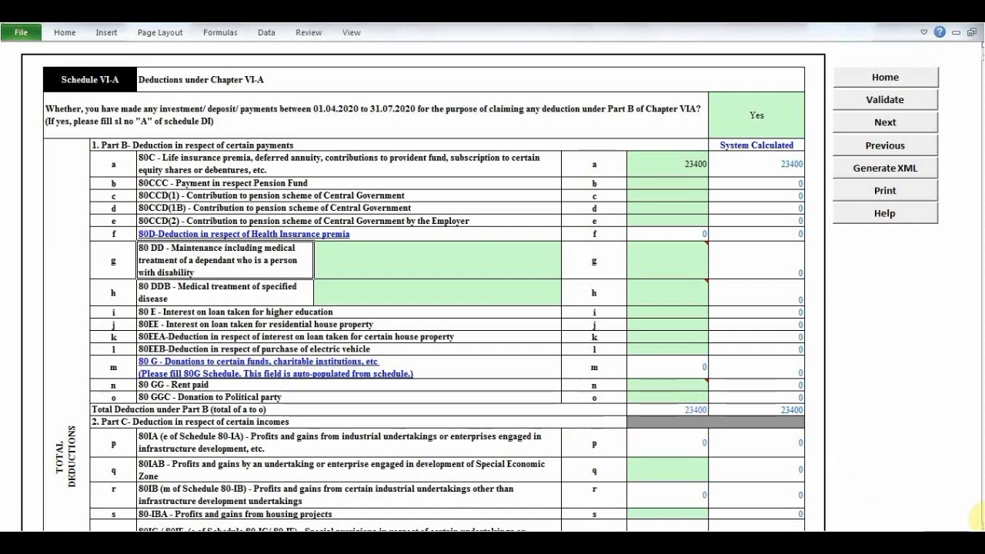
{"action": "scroll", "coordinate": [976, 516], "scroll_direction": "down", "scroll_amount": 2}
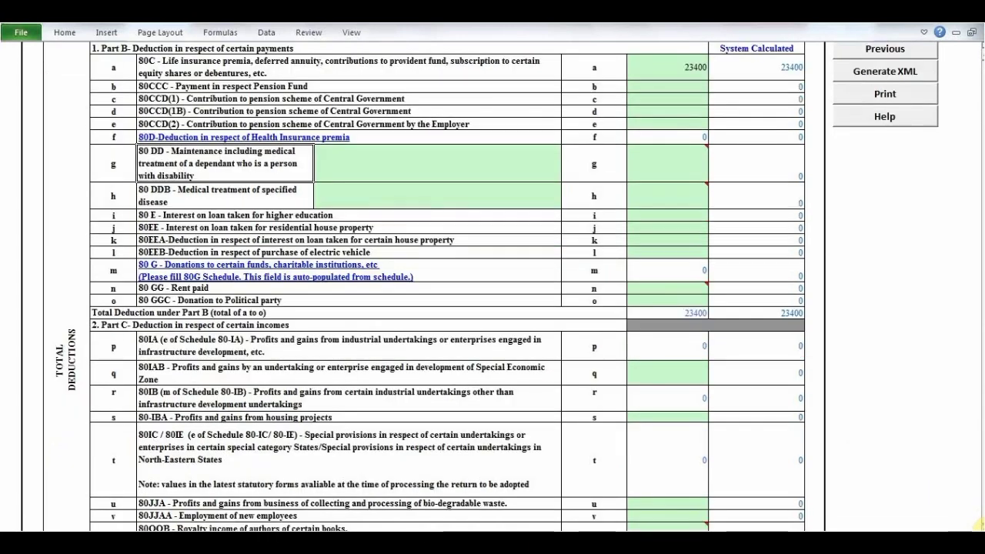
{"action": "scroll", "coordinate": [976, 522], "scroll_direction": "down", "scroll_amount": 4}
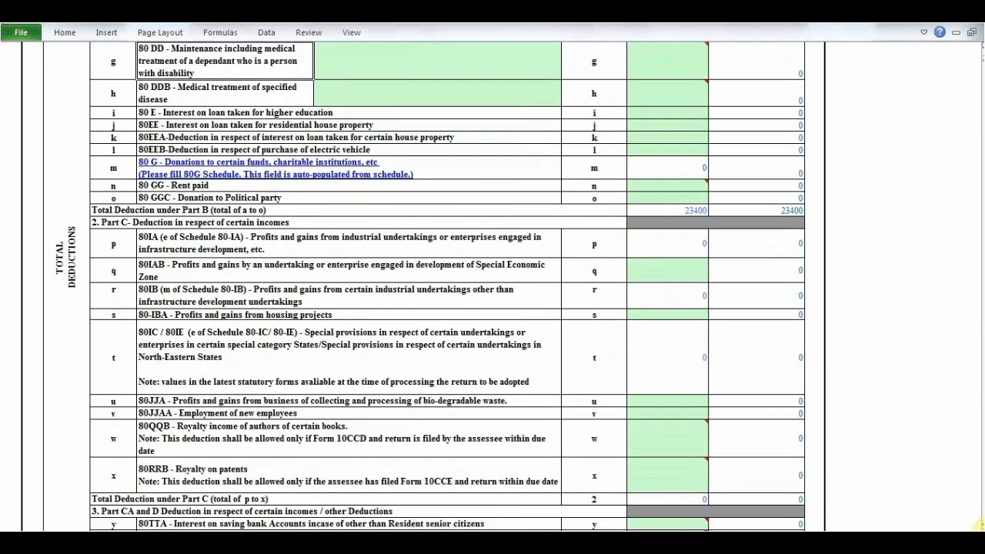
{"action": "scroll", "coordinate": [976, 523], "scroll_direction": "down", "scroll_amount": 2}
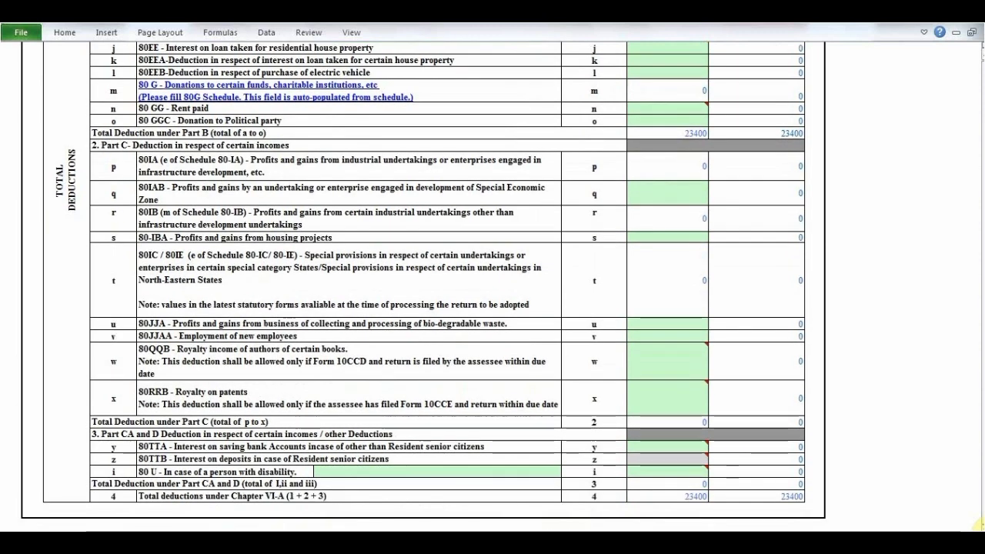
{"action": "scroll", "coordinate": [977, 523], "scroll_direction": "down", "scroll_amount": 1}
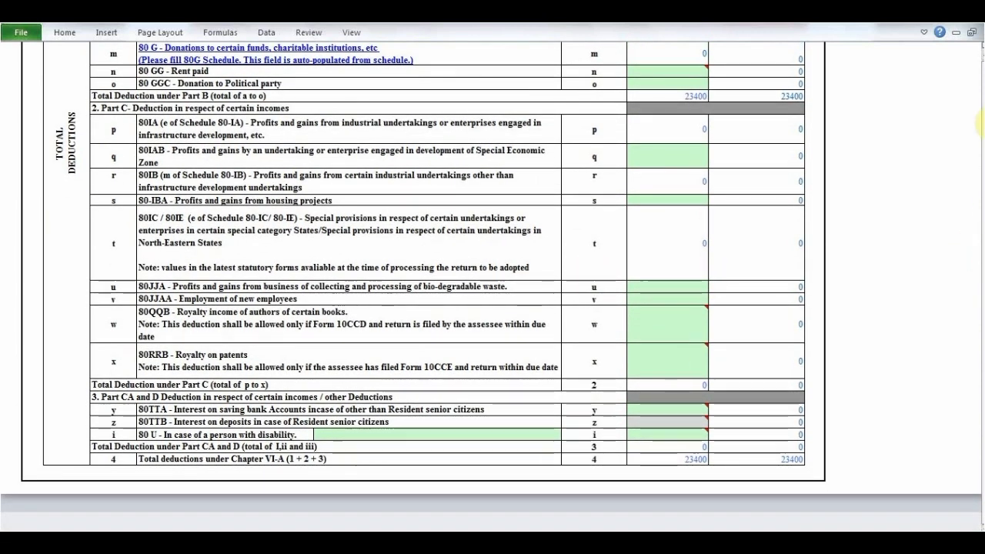
{"action": "left_click", "coordinate": [983, 54]}
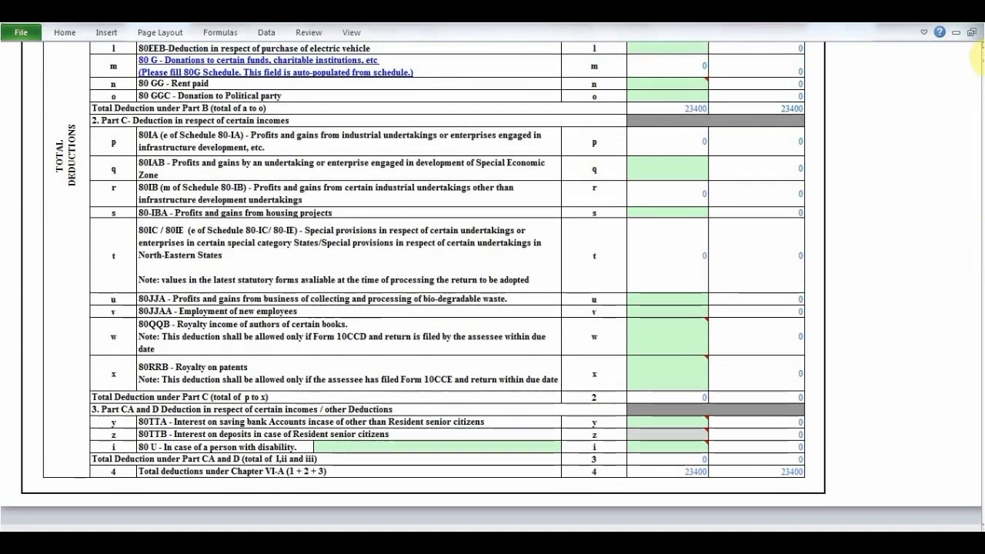
{"action": "left_click", "coordinate": [983, 54]}
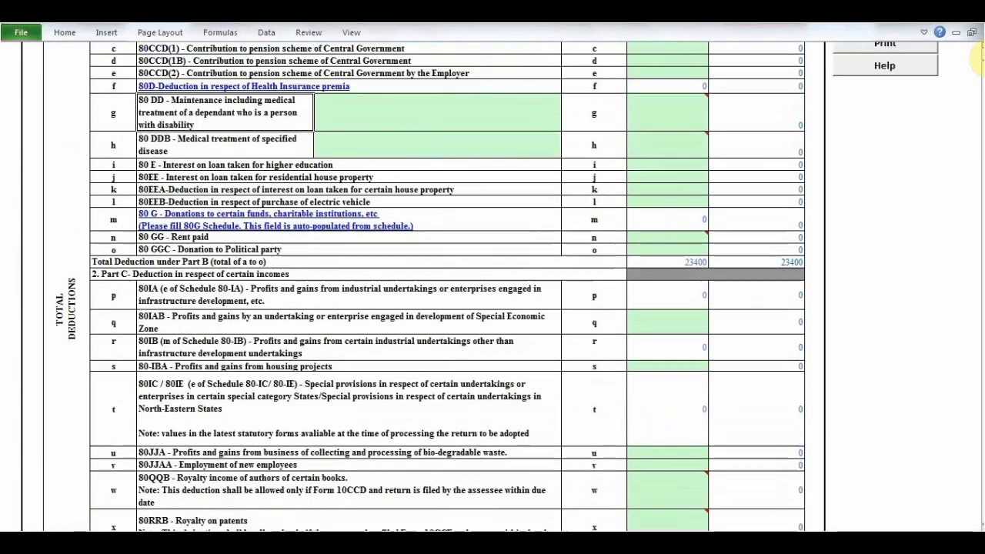
- Validate Schedule VI-A again and pass through the SPI/SI, AMT and AMTC sheets to reach Schedule EI
{"action": "left_click", "coordinate": [893, 101]}
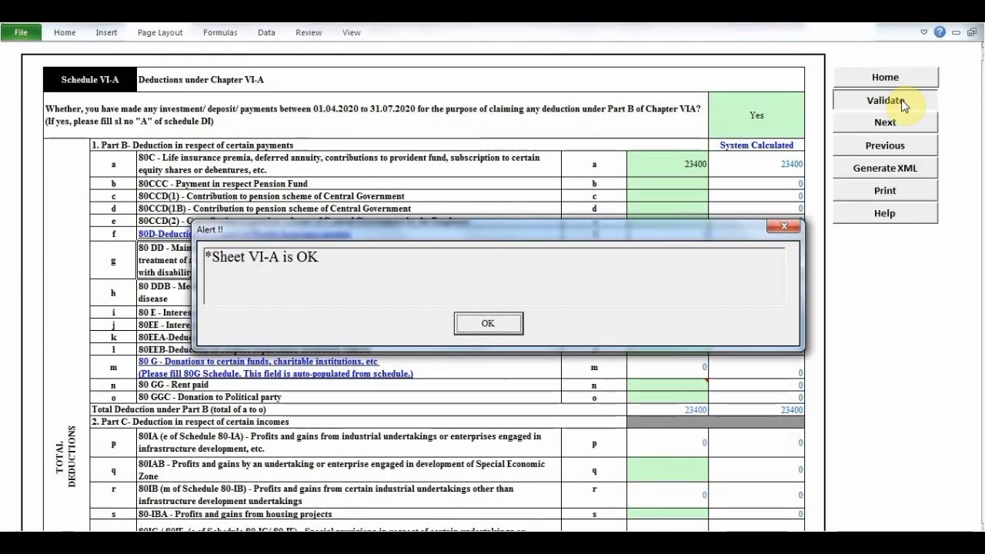
{"action": "left_click", "coordinate": [511, 327]}
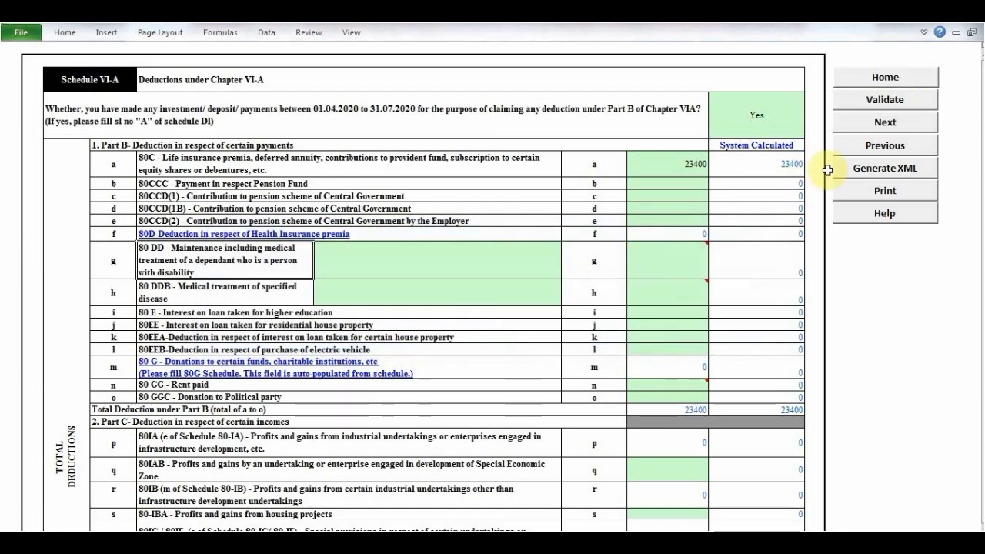
{"action": "left_click", "coordinate": [881, 123]}
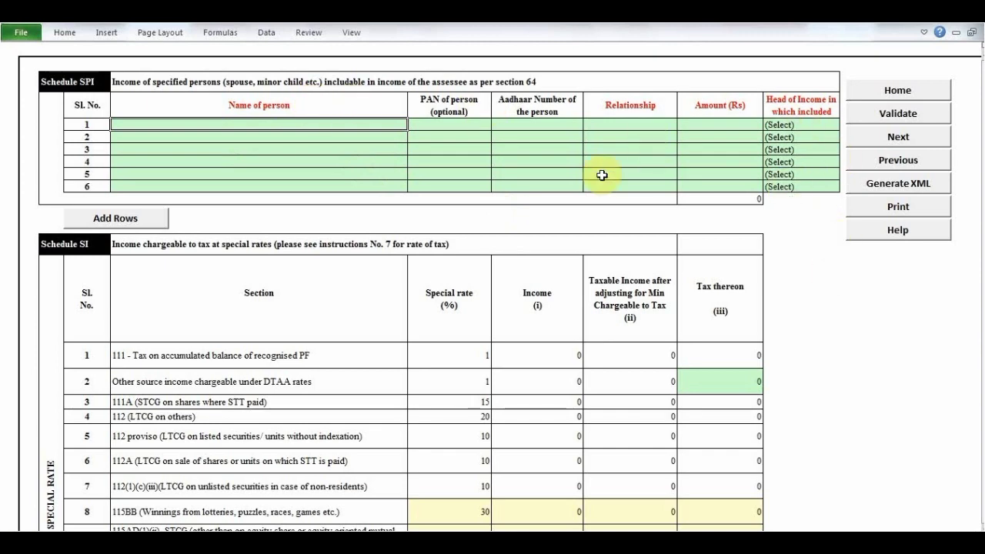
{"action": "left_click", "coordinate": [909, 144]}
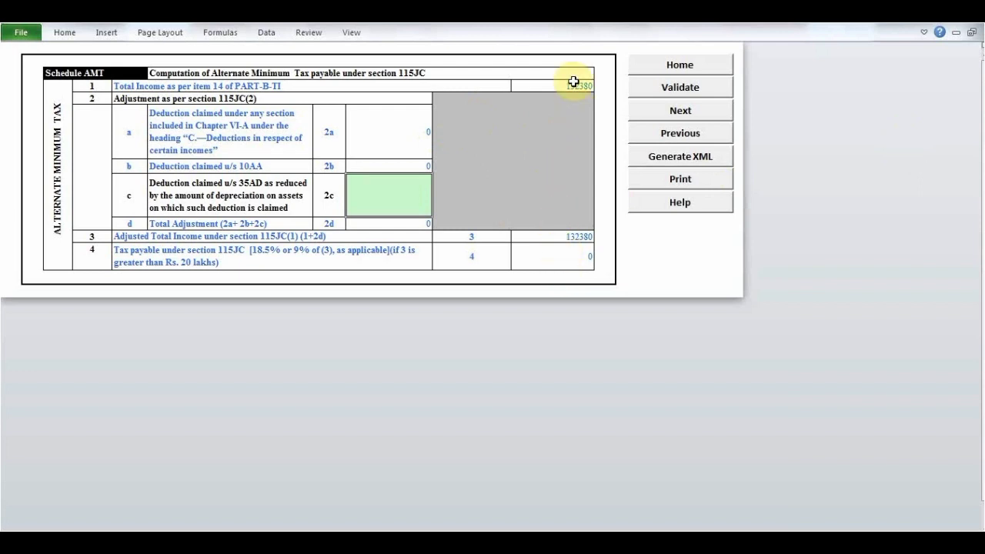
{"action": "left_click", "coordinate": [682, 110]}
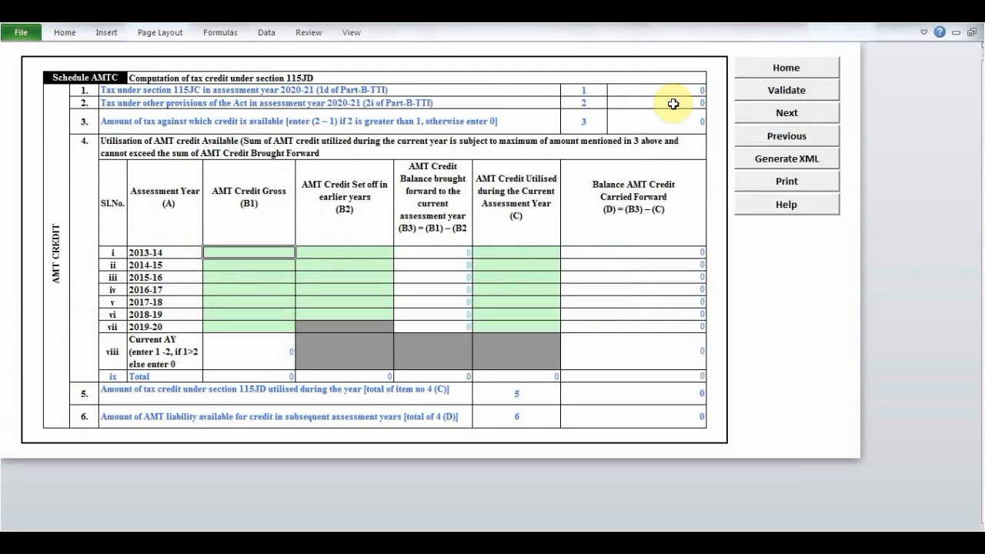
{"action": "left_click", "coordinate": [778, 117]}
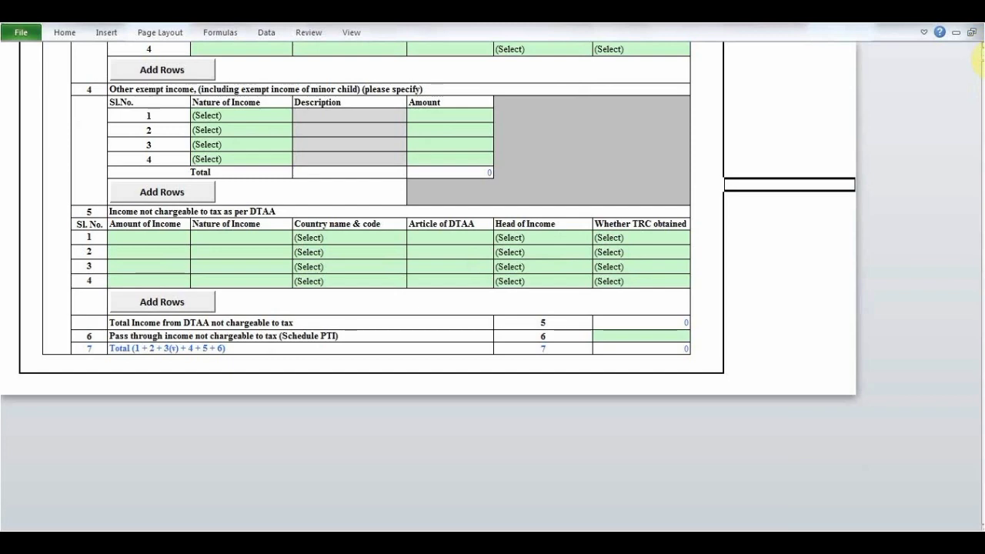
- Look over the exempt income sections of Schedule EI and select the interest income amount
{"action": "scroll", "coordinate": [979, 60], "scroll_direction": "up", "scroll_amount": 1}
{"action": "scroll", "coordinate": [979, 60], "scroll_direction": "up", "scroll_amount": 6}
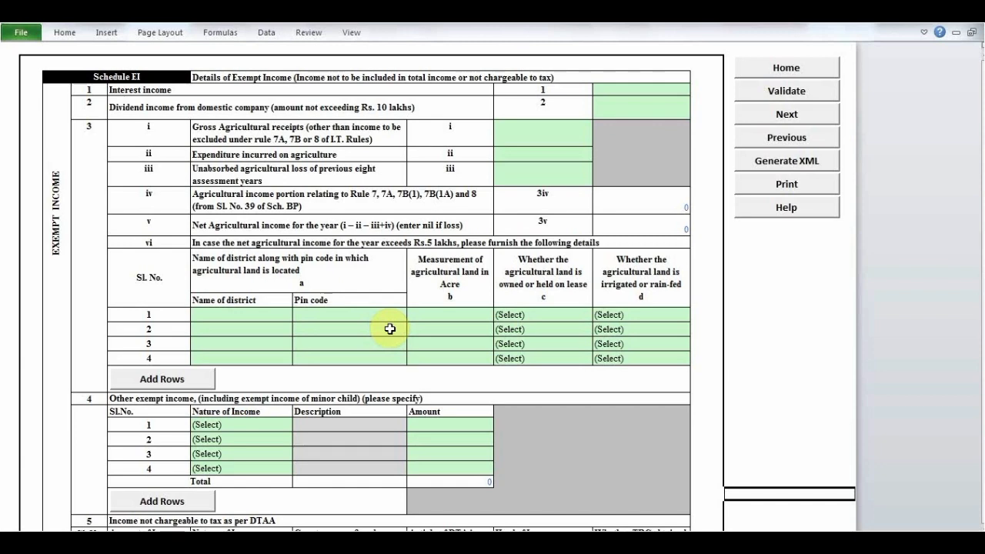
{"action": "left_click", "coordinate": [610, 86]}
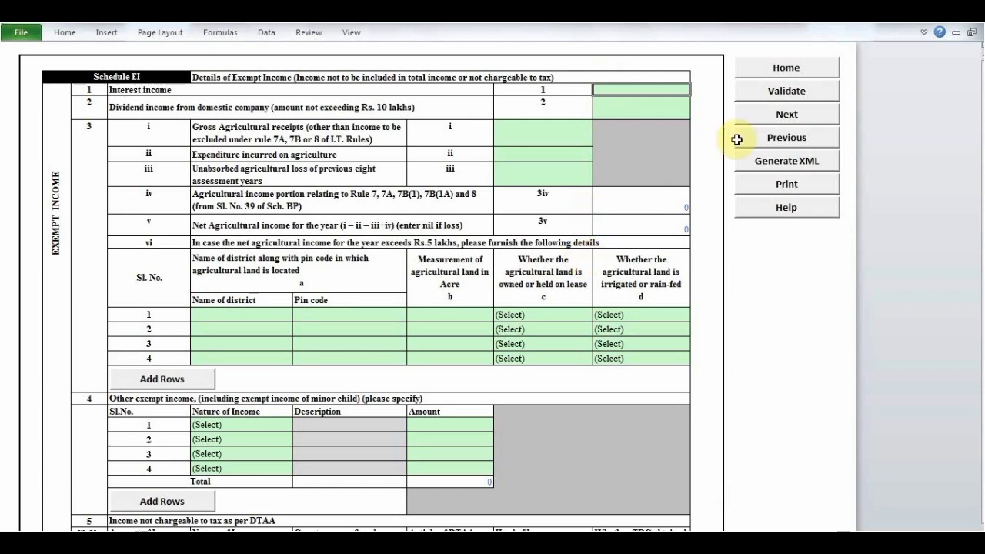
- Move on from Schedule EI to Schedule PTI and look across its pass-through income columns
{"action": "left_click", "coordinate": [785, 116]}
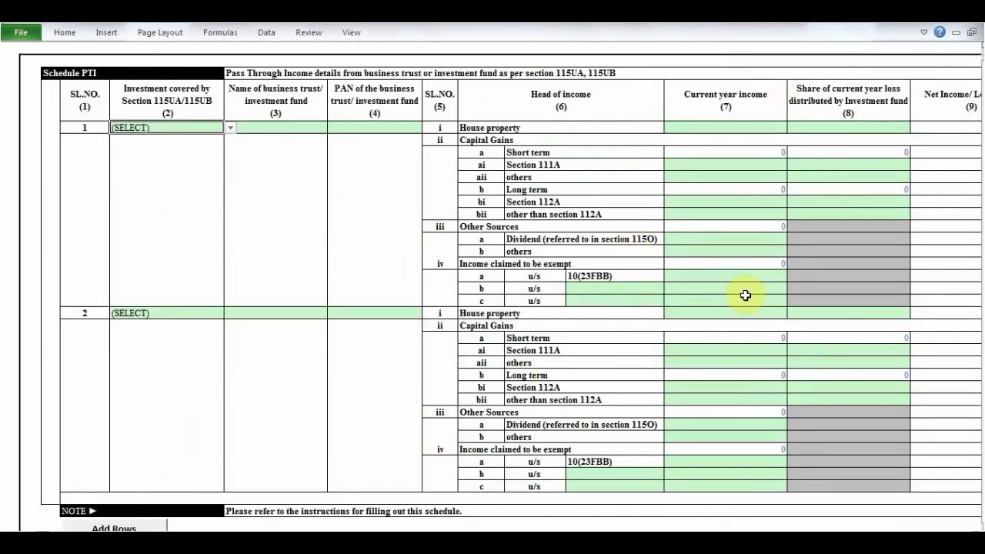
{"action": "key", "text": "Right"}
{"action": "key", "text": "Right"}
{"action": "key", "text": "Right"}
{"action": "key", "text": "Right"}
{"action": "key", "text": "Right"}
{"action": "key", "text": "Right"}
{"action": "key", "text": "Right"}
{"action": "key", "text": "Right"}
{"action": "key", "text": "Right"}
{"action": "key", "text": "Right"}
{"action": "key", "text": "Right"}
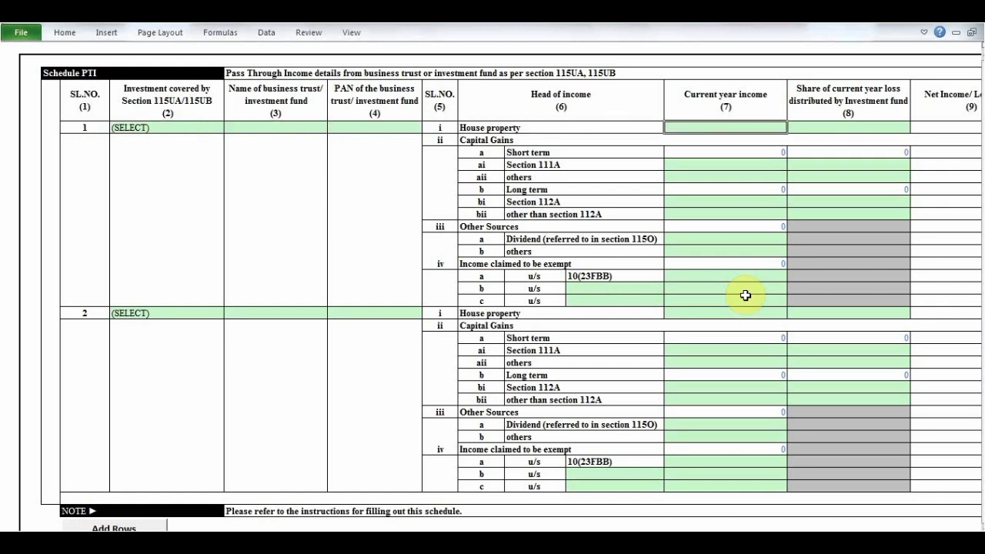
{"action": "key", "text": "Right"}
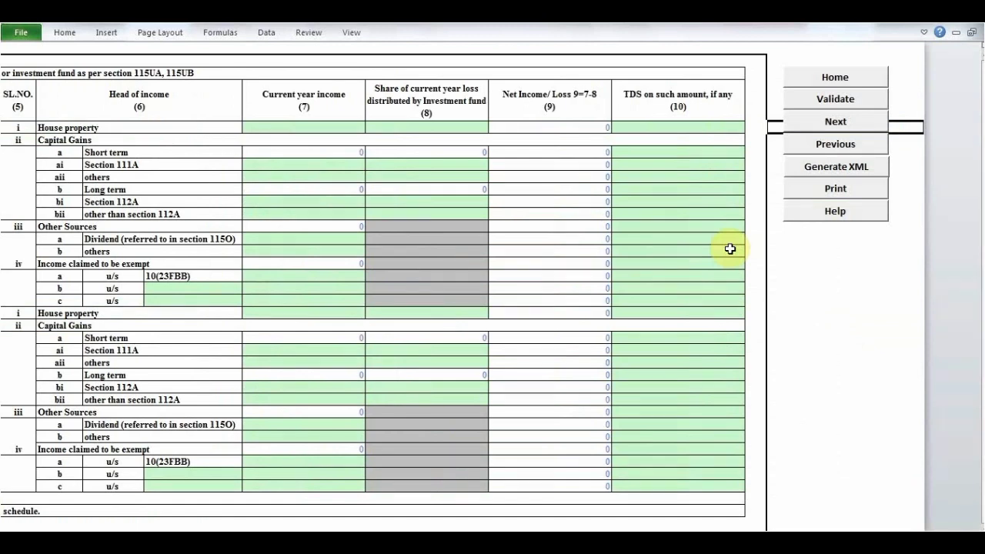
- Leave Schedule PTI and pass through the TPSA sheet to reach Schedule FSI without making entries
{"action": "left_click", "coordinate": [838, 119]}
{"action": "left_click", "coordinate": [837, 125]}
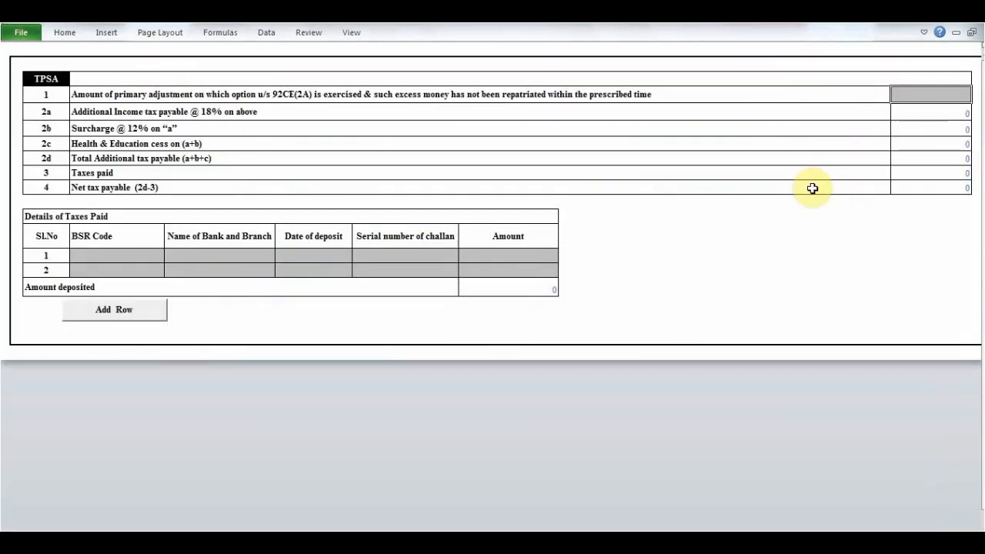
{"action": "key", "text": "Right"}
{"action": "key", "text": "Right"}
{"action": "key", "text": "Right"}
{"action": "key", "text": "Right"}
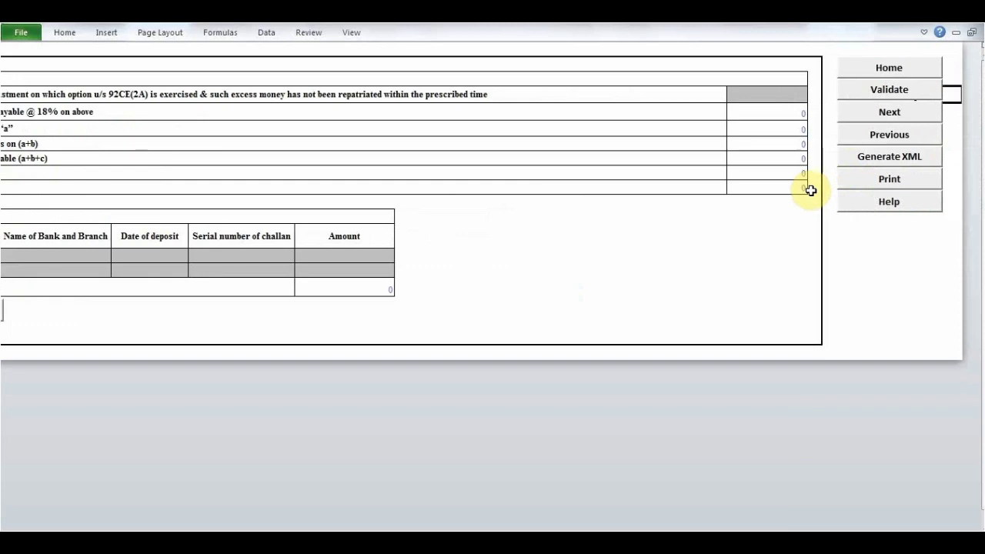
{"action": "left_click", "coordinate": [898, 110]}
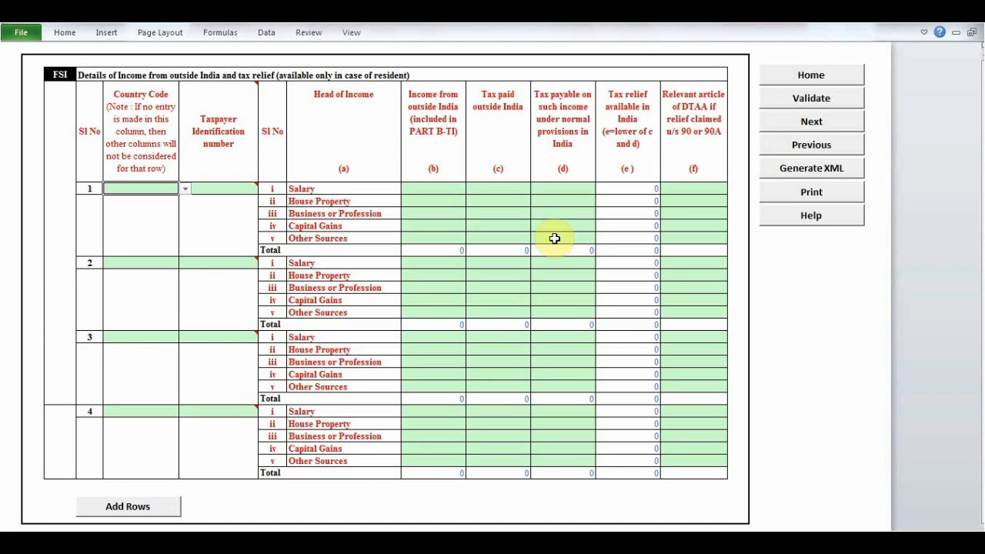
- Pass through Schedules FSI, TR, FA, 5A, AL, the investment details and GST to reach Part B-TI
{"action": "left_click_drag", "start_coordinate": [555, 239], "coordinate": [556, 264]}
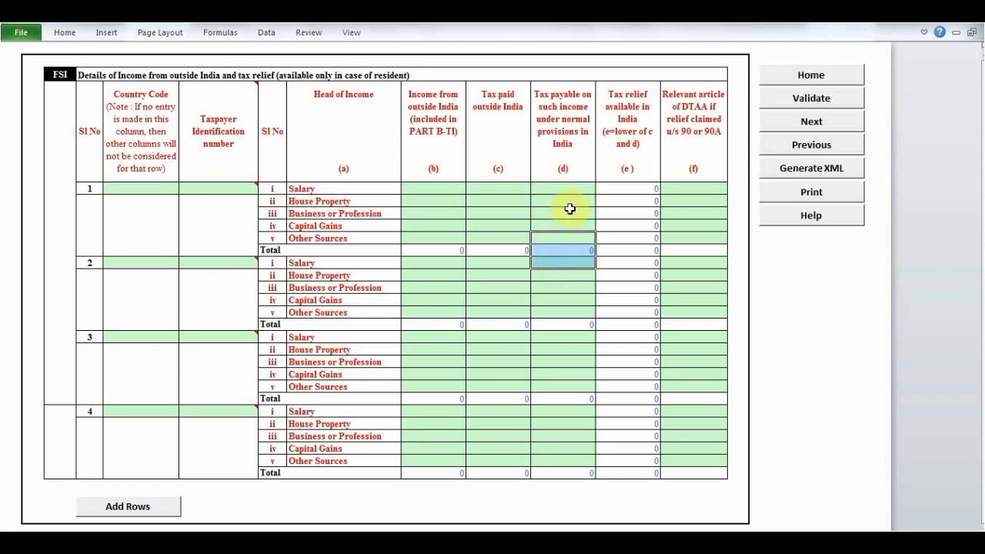
{"action": "left_click", "coordinate": [570, 210]}
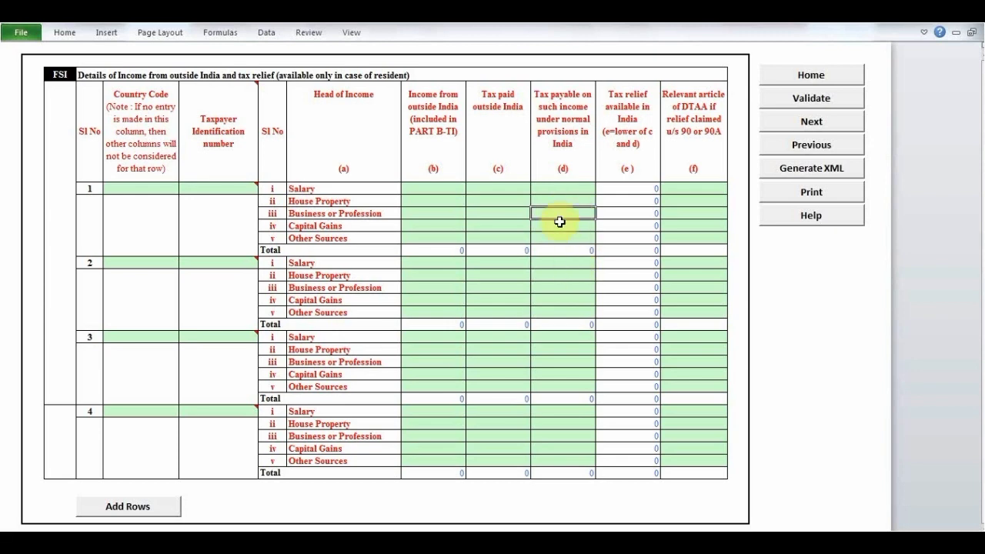
{"action": "left_click", "coordinate": [820, 122]}
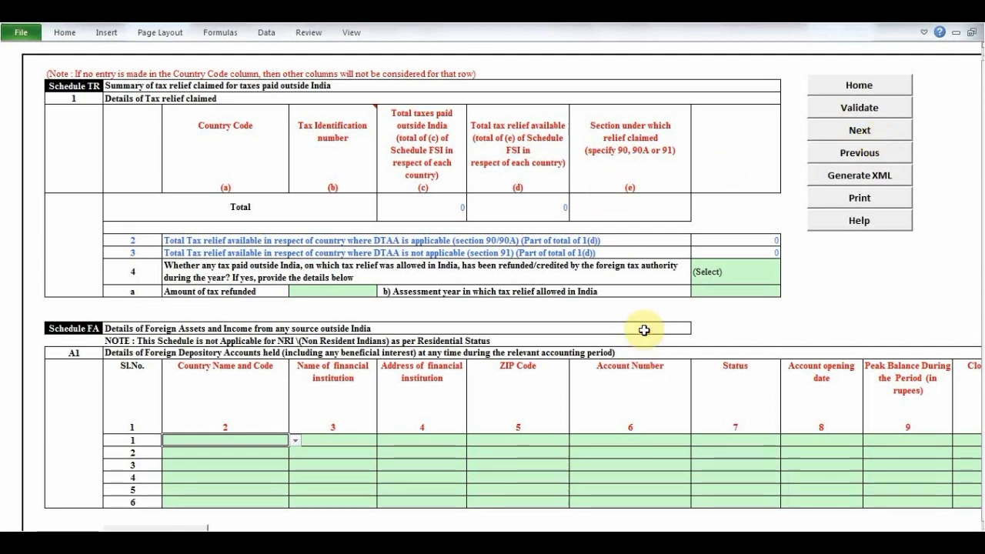
{"action": "left_click", "coordinate": [850, 132]}
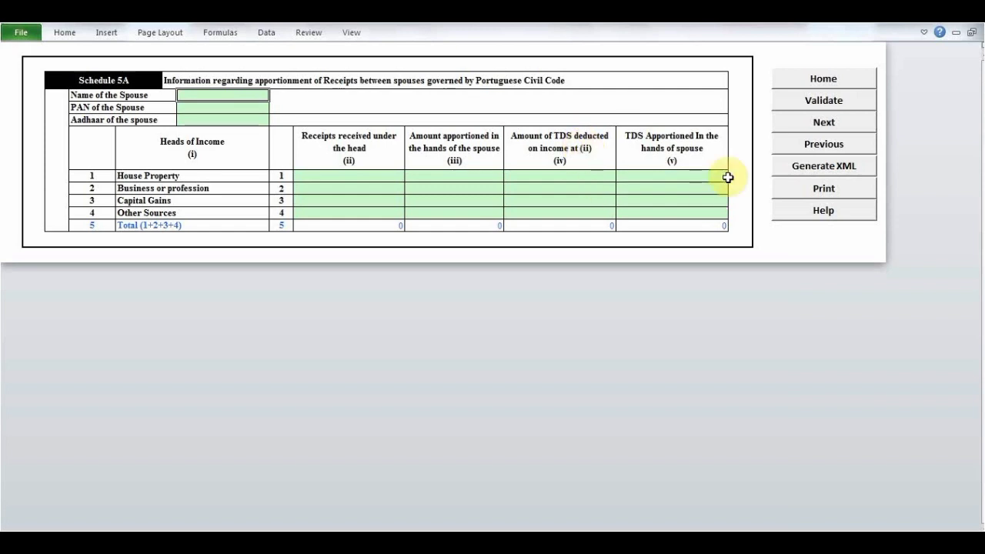
{"action": "left_click", "coordinate": [804, 125]}
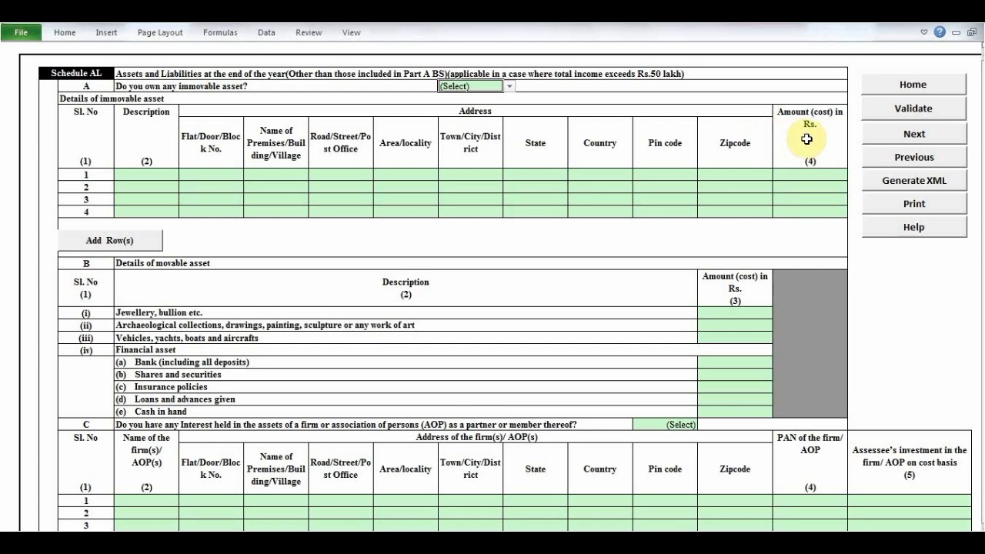
{"action": "left_click", "coordinate": [880, 136]}
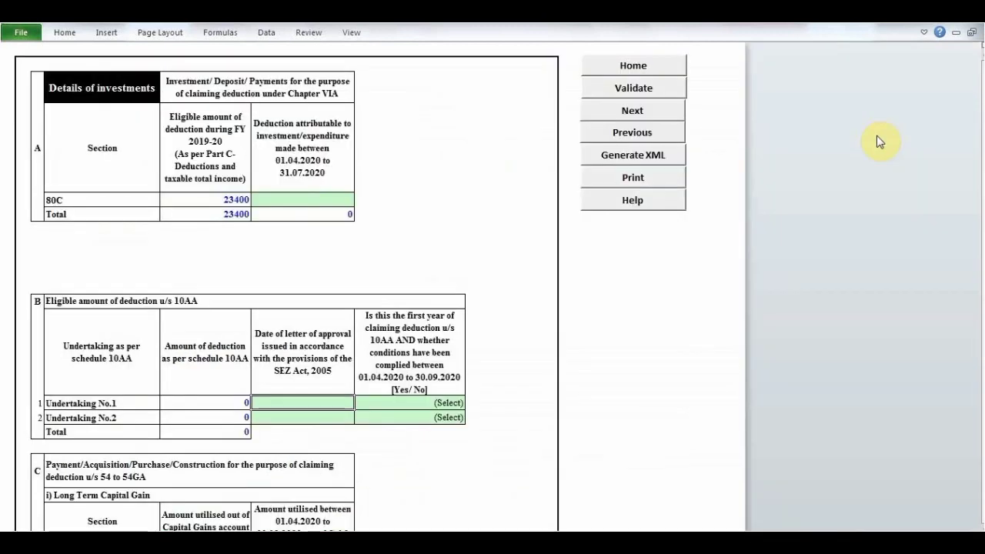
{"action": "left_click", "coordinate": [631, 112]}
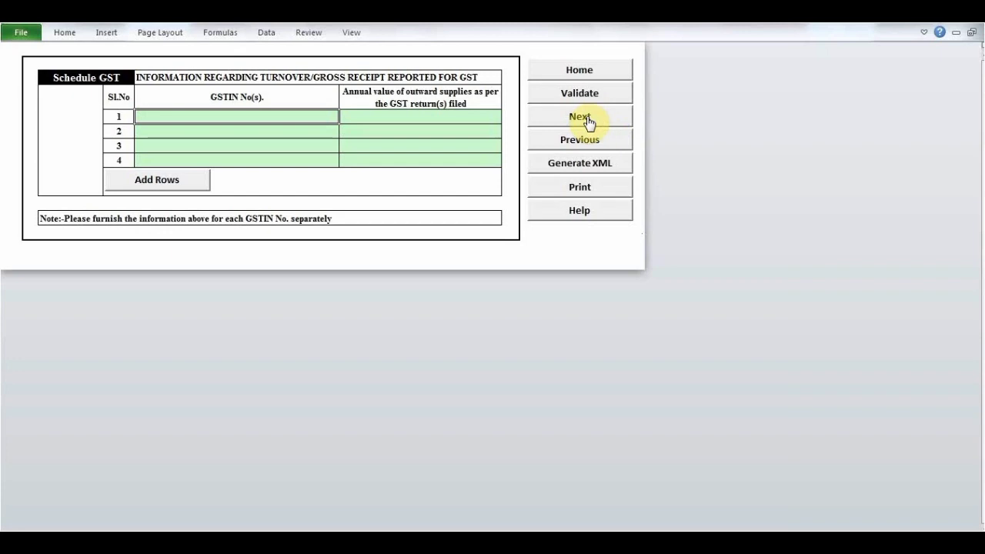
{"action": "left_click", "coordinate": [587, 119]}
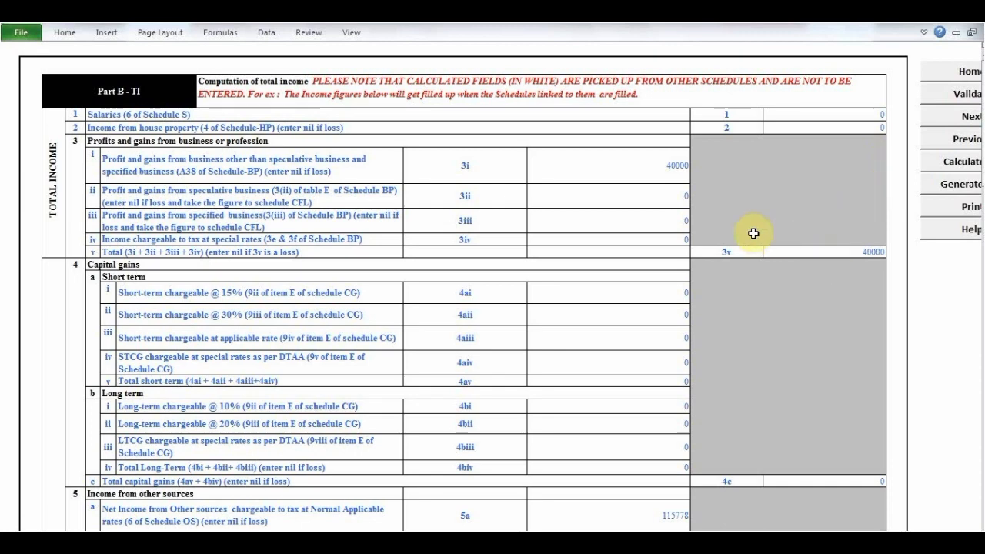
- Try to edit the speculative business profit amount in row 3ii of Part B-TI
{"action": "left_click", "coordinate": [606, 208]}
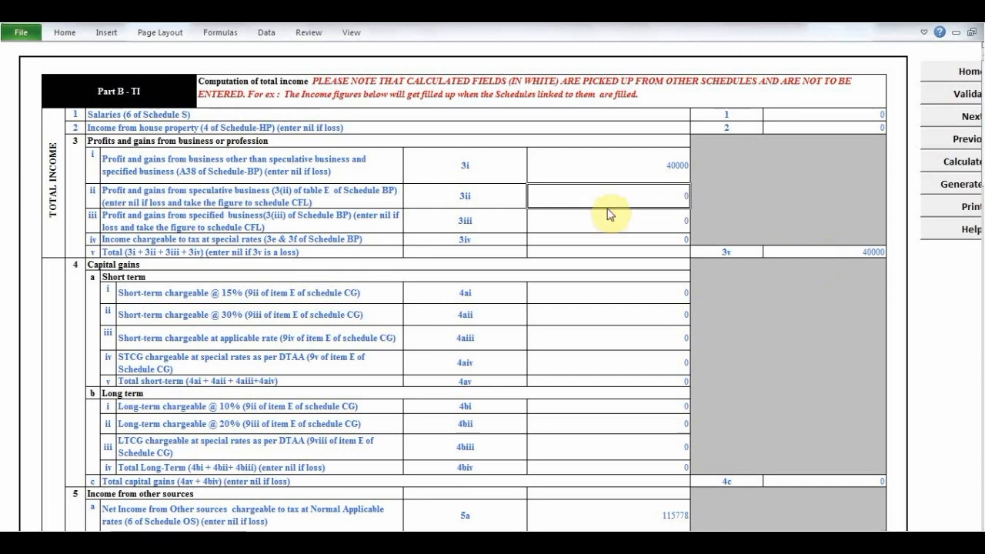
{"action": "double_click", "coordinate": [606, 210]}
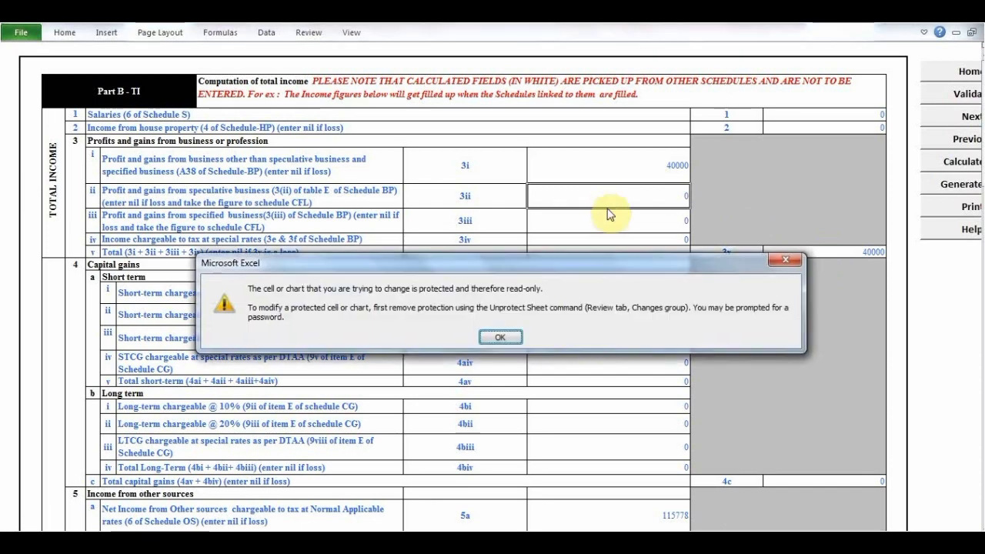
{"action": "left_click", "coordinate": [506, 336]}
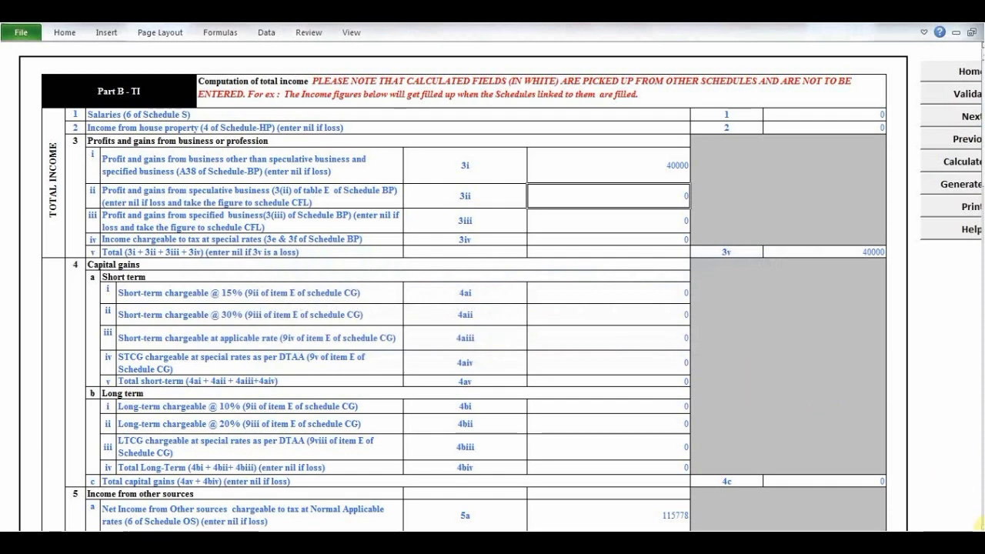
- Examine the total income, tax liability, interest, taxes paid and refund rows of Part B-TI and Part B-TTI
{"action": "scroll", "coordinate": [976, 523], "scroll_direction": "down", "scroll_amount": 8}
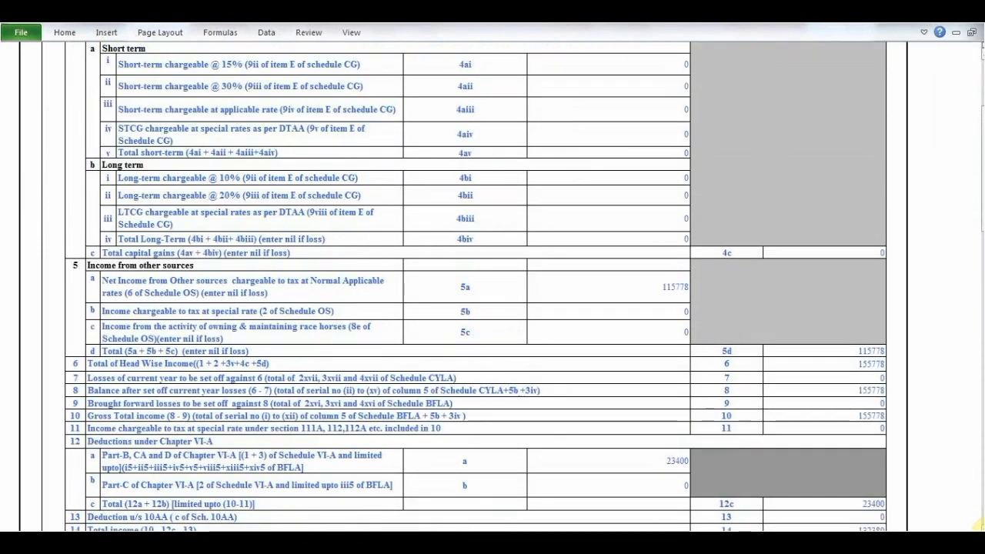
{"action": "scroll", "coordinate": [976, 524], "scroll_direction": "down", "scroll_amount": 6}
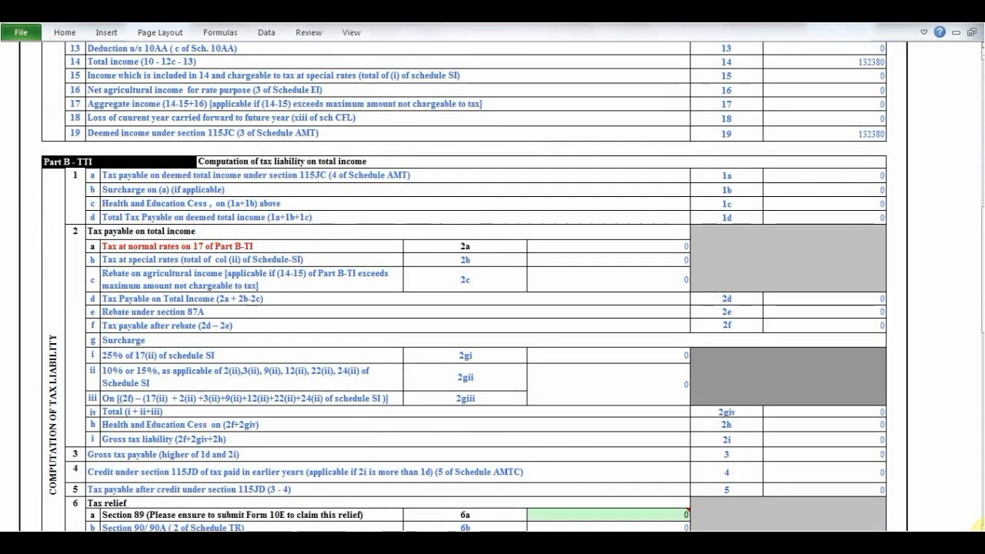
{"action": "scroll", "coordinate": [978, 523], "scroll_direction": "down", "scroll_amount": 1}
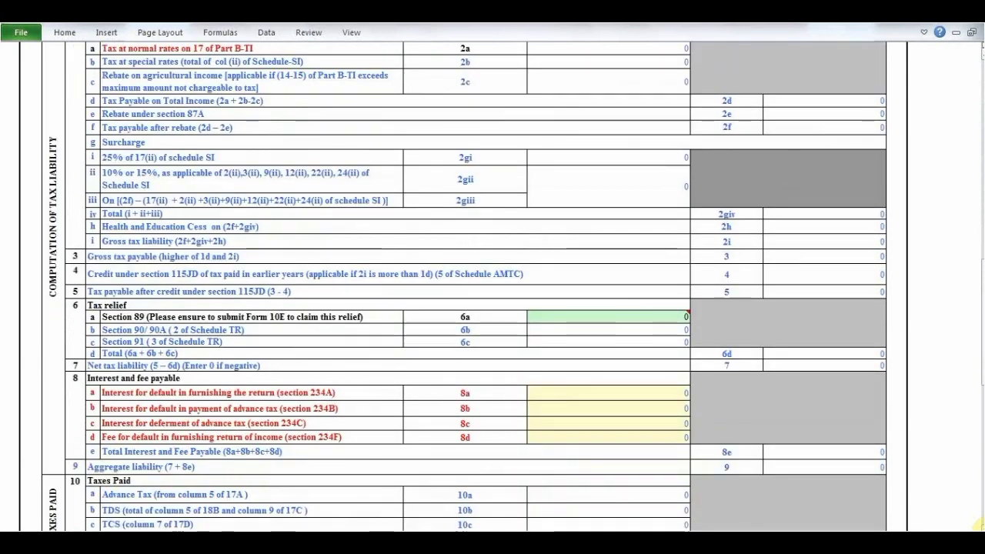
{"action": "scroll", "coordinate": [978, 524], "scroll_direction": "down", "scroll_amount": 3}
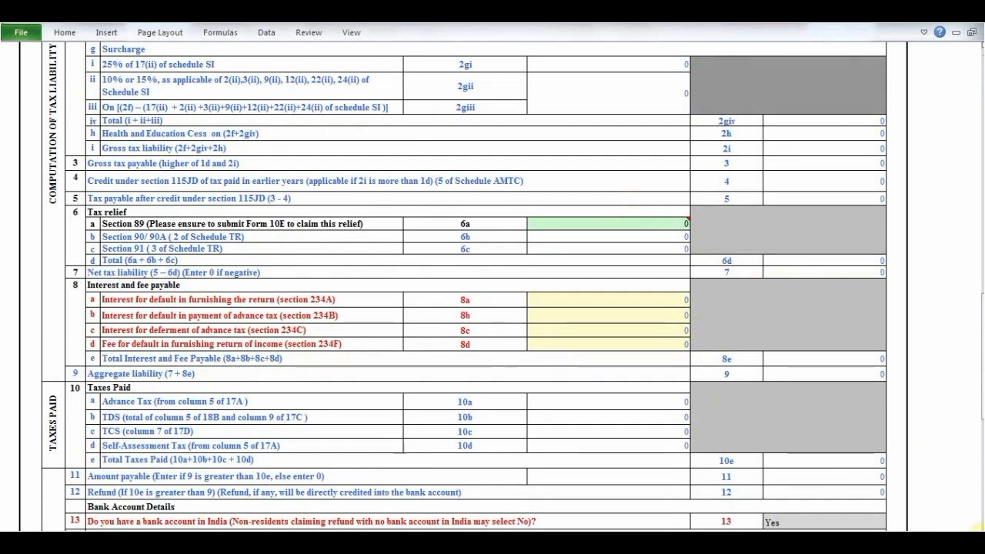
{"action": "scroll", "coordinate": [978, 525], "scroll_direction": "down", "scroll_amount": 1}
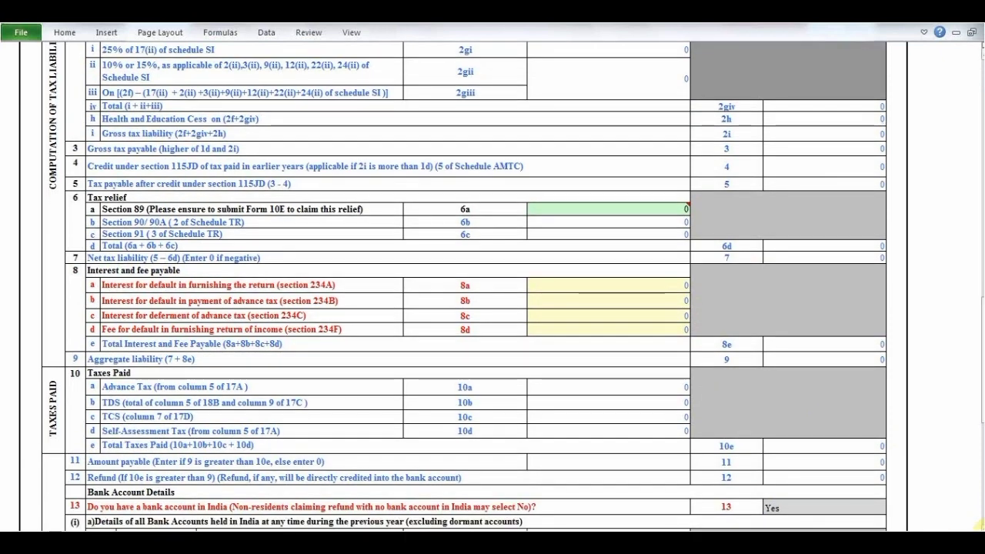
{"action": "scroll", "coordinate": [977, 525], "scroll_direction": "down", "scroll_amount": 2}
{"action": "scroll", "coordinate": [977, 525], "scroll_direction": "down", "scroll_amount": 8}
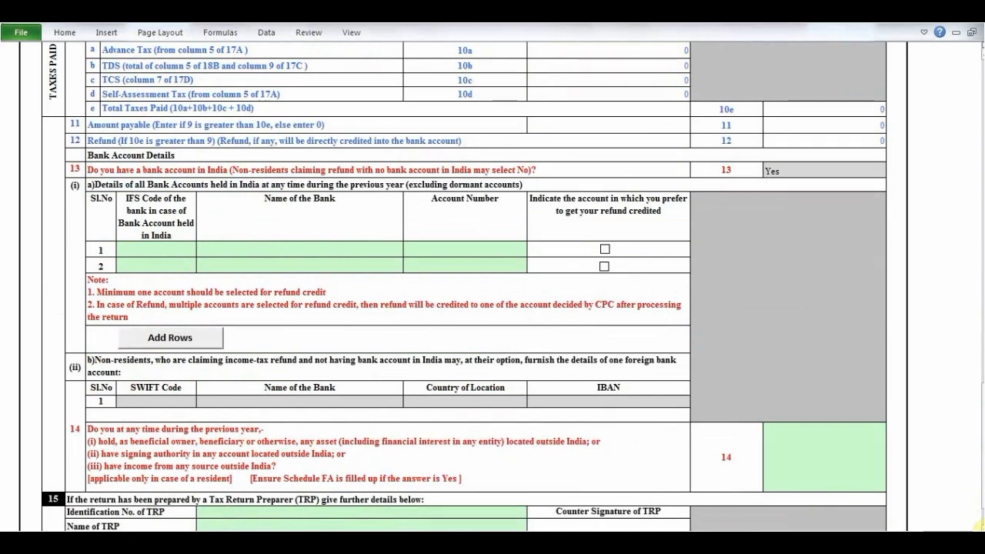
{"action": "scroll", "coordinate": [978, 525], "scroll_direction": "down", "scroll_amount": 2}
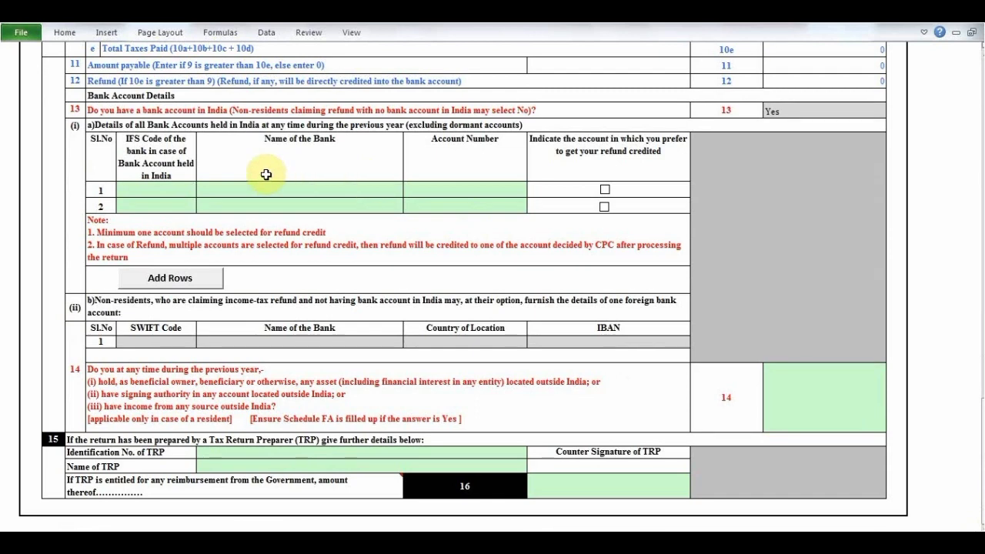
- Enter the first bank account with IFS code CNRB0001487, Canara Bank and the account number, and mark it for refund credit
{"action": "left_click", "coordinate": [806, 79]}
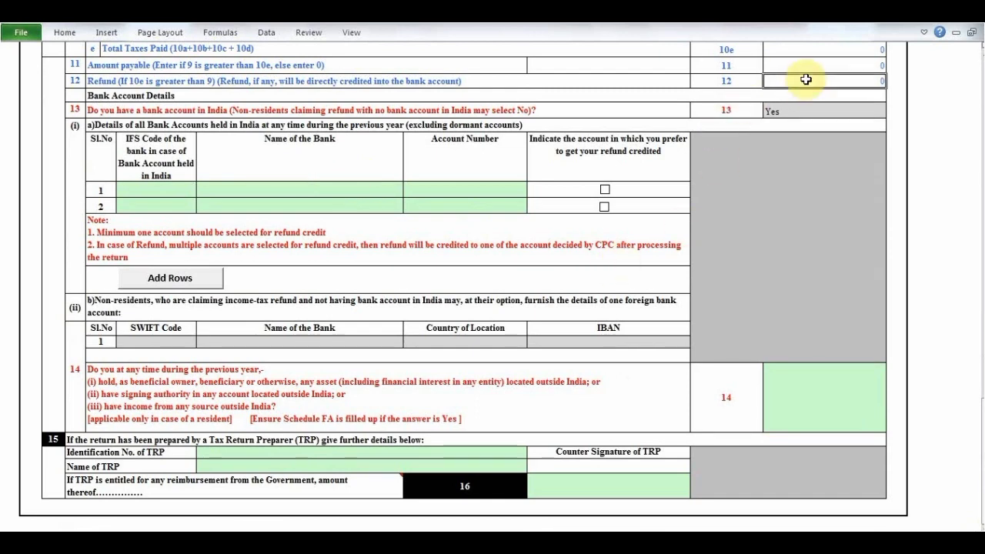
{"action": "left_click", "coordinate": [148, 189]}
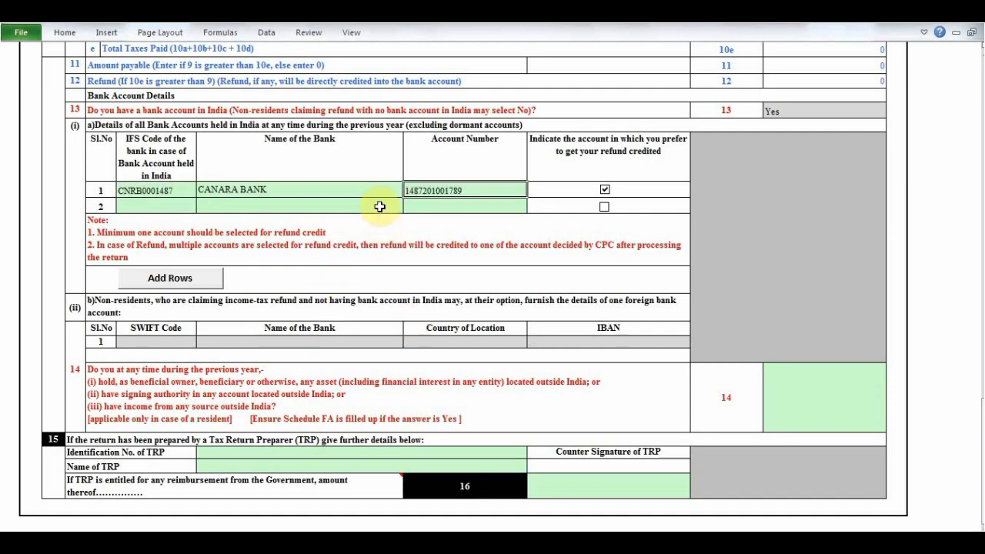
{"action": "left_click", "coordinate": [380, 206]}
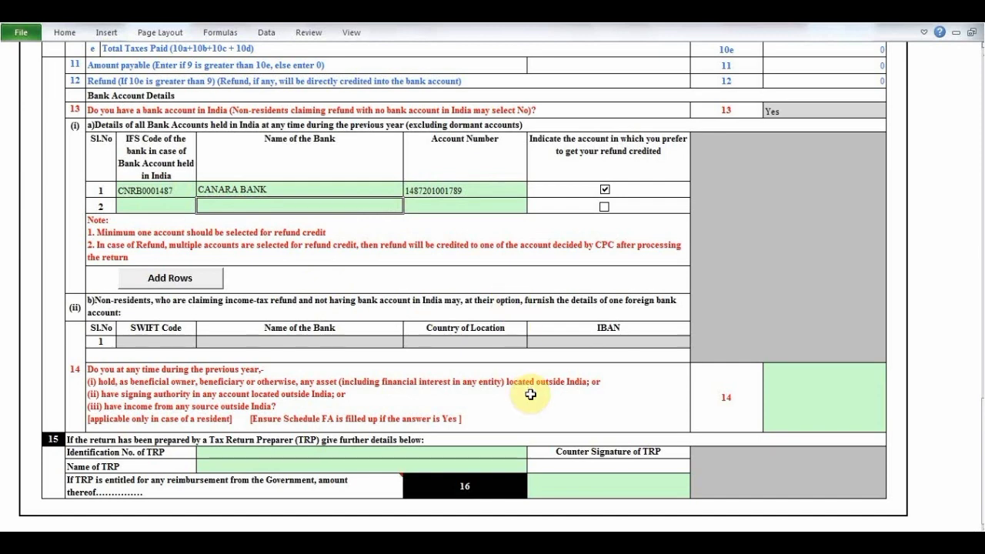
- Look over the Tax Return Preparer fields and the foreign bank account section at the end of Part B-TTI
{"action": "left_click", "coordinate": [312, 461]}
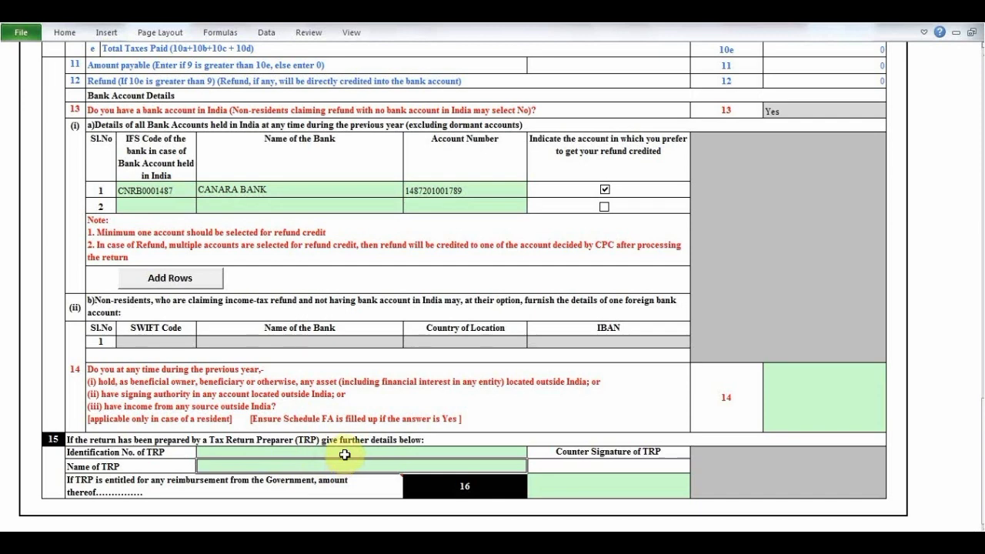
{"action": "left_click", "coordinate": [345, 455]}
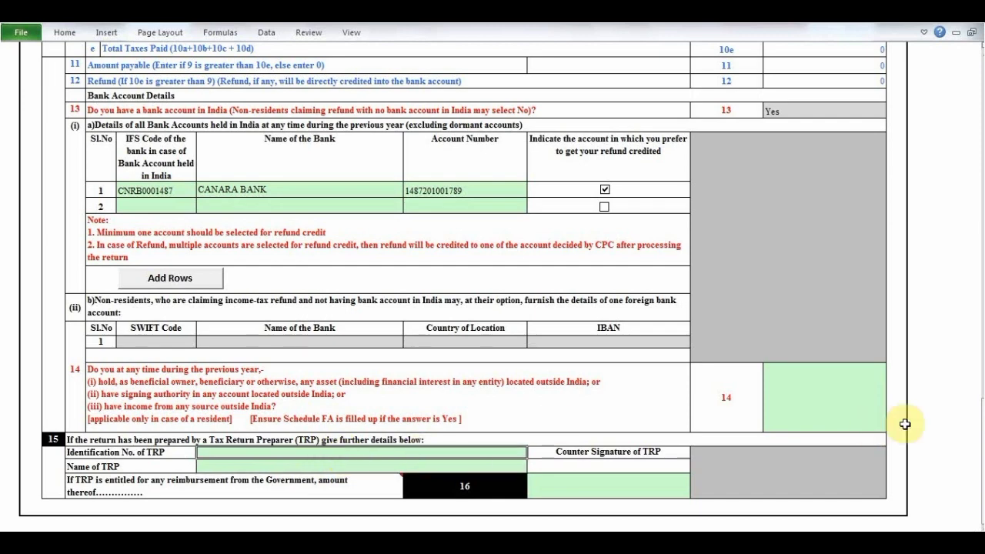
{"action": "scroll", "coordinate": [978, 524], "scroll_direction": "down", "scroll_amount": 1}
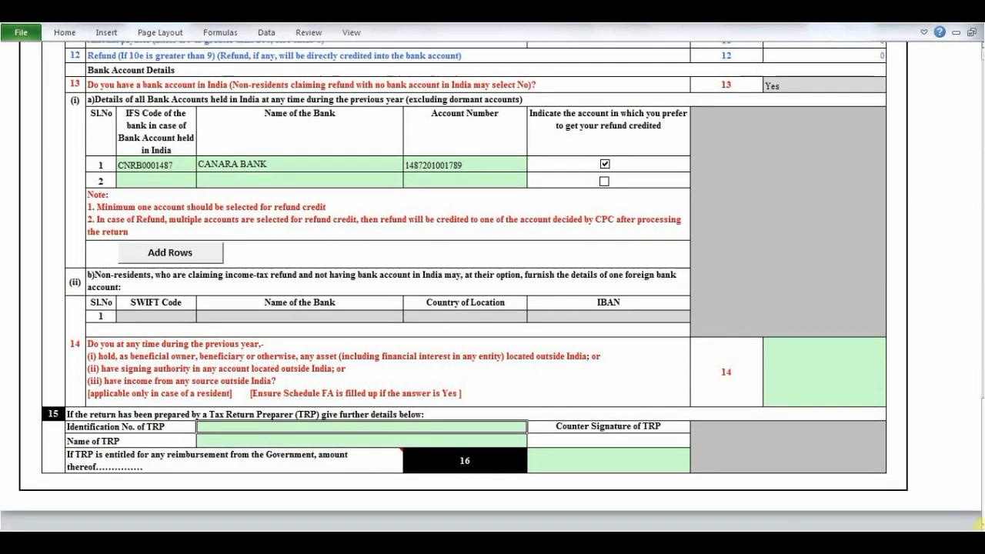
{"action": "left_click", "coordinate": [501, 322]}
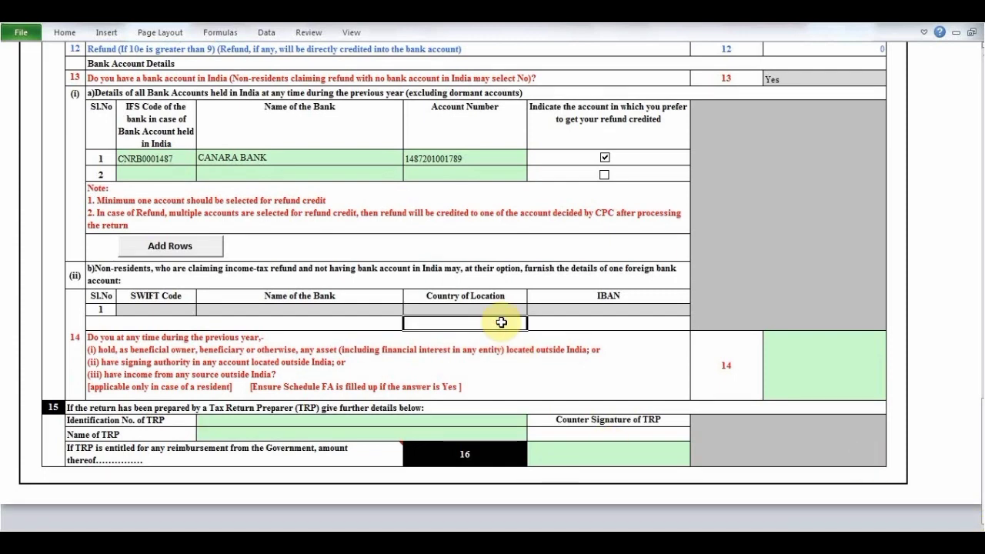
- View the 18A IT sheet for advance tax and self-assessment tax payments, and return to Part B-TI
{"action": "left_click", "coordinate": [983, 66]}
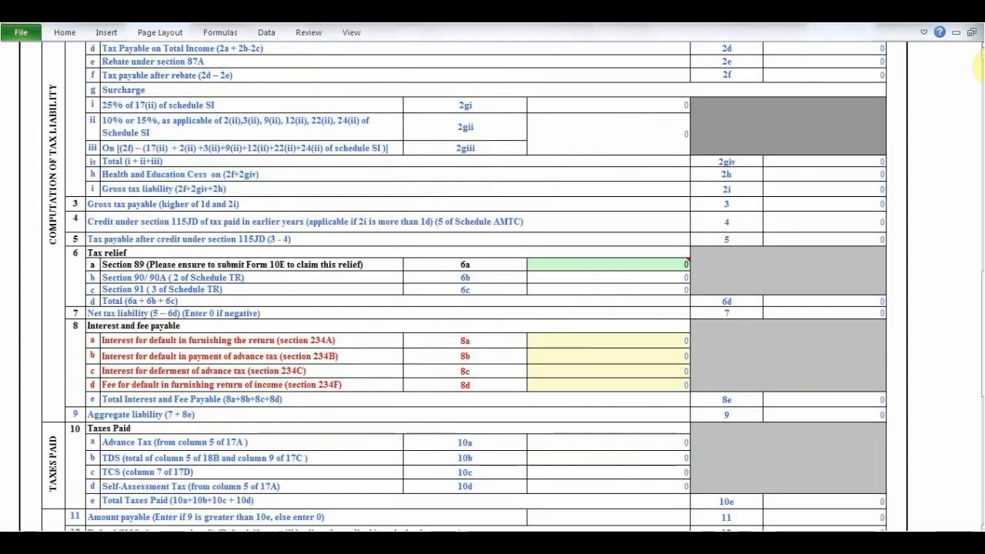
{"action": "left_click", "coordinate": [983, 67]}
{"action": "left_click", "coordinate": [982, 67]}
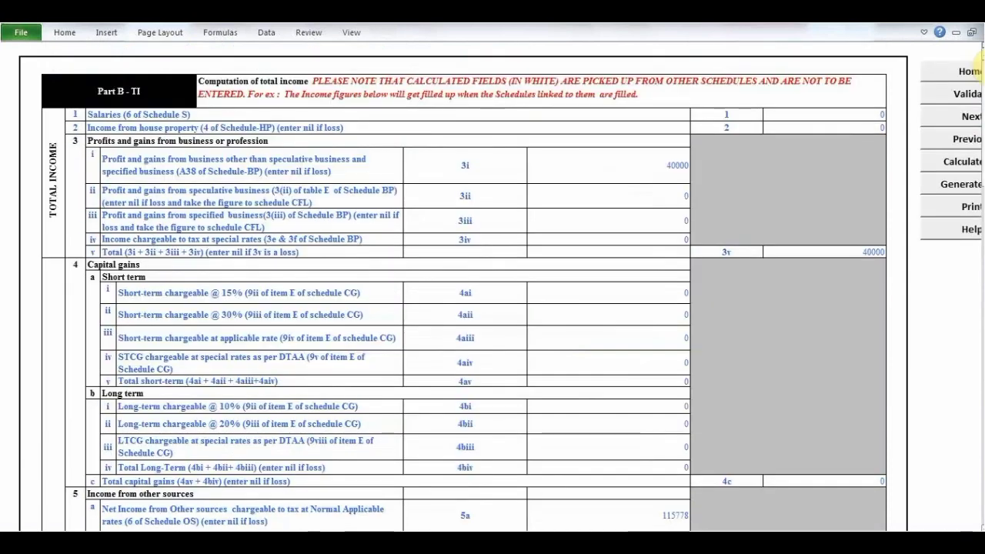
{"action": "left_click", "coordinate": [953, 123]}
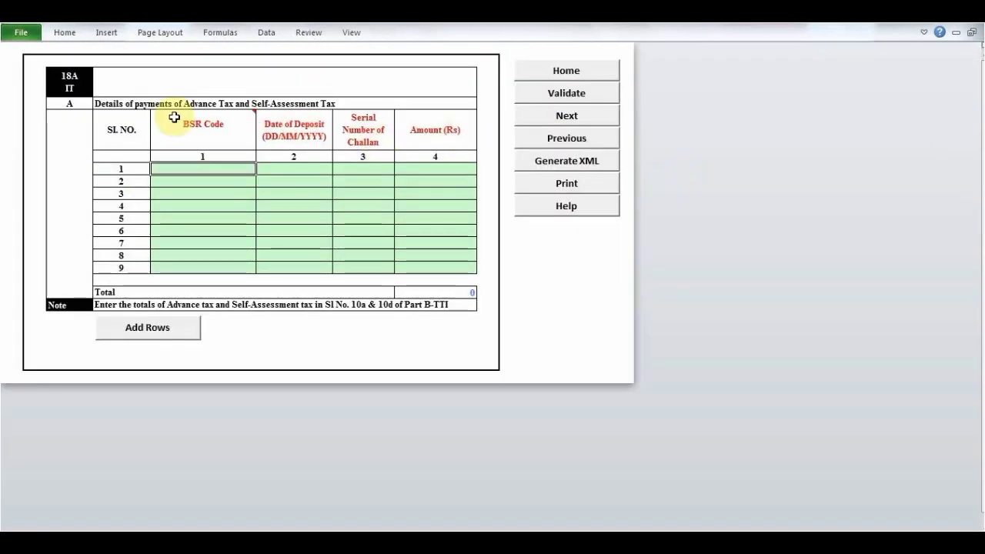
{"action": "left_click", "coordinate": [551, 138]}
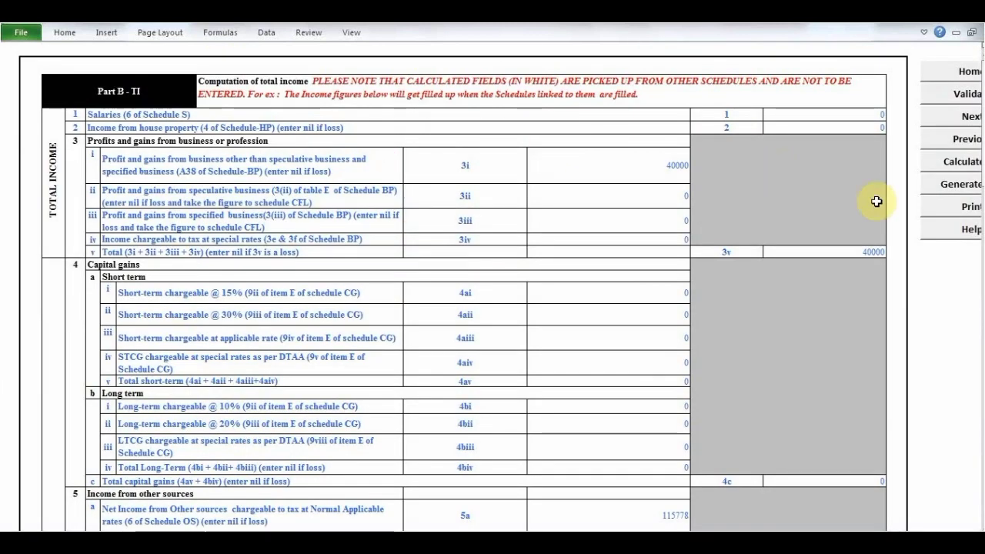
- Calculate the tax and fill in country code 91 for Mobile No-2 in the Part A General personal information
{"action": "left_click", "coordinate": [953, 169]}
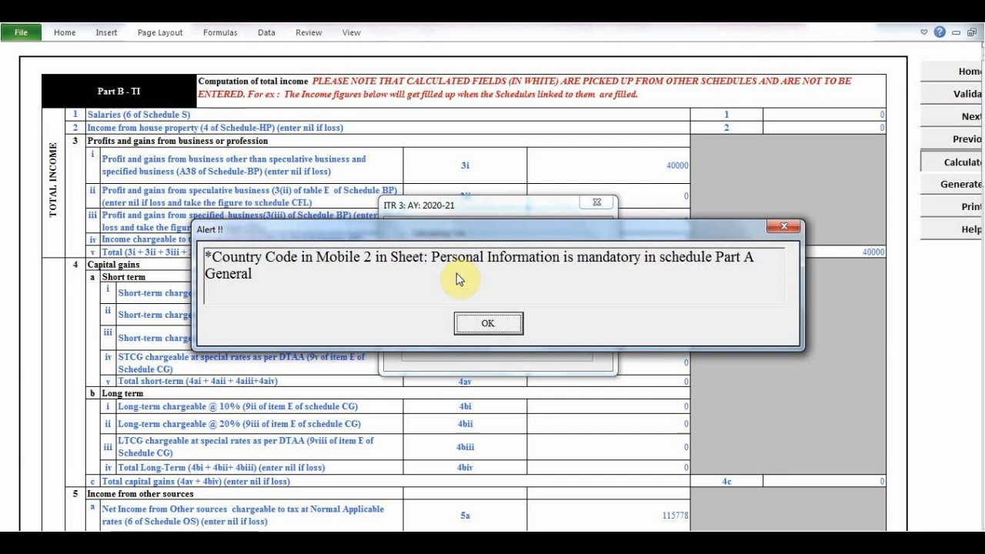
{"action": "left_click", "coordinate": [488, 324]}
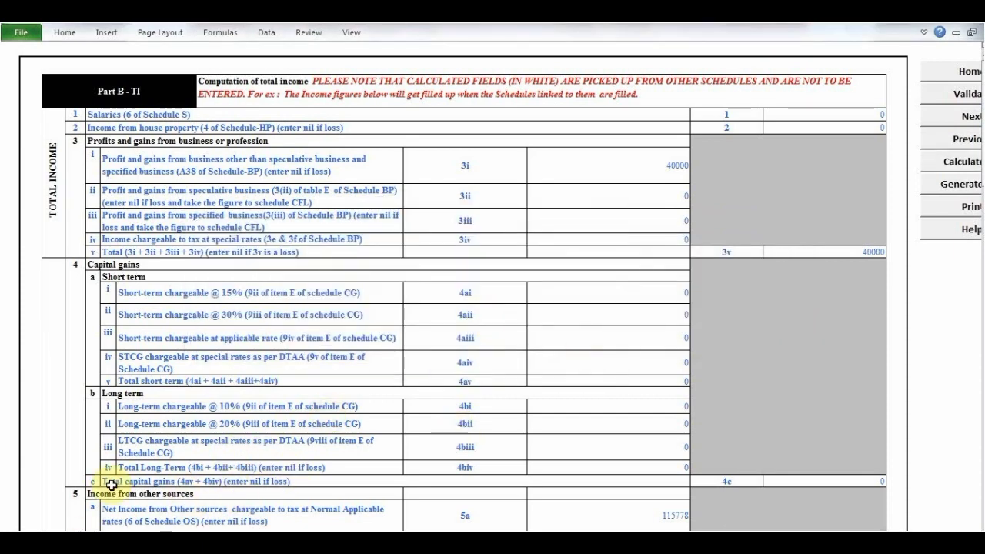
{"action": "key", "text": "ctrl+Page_Up"}
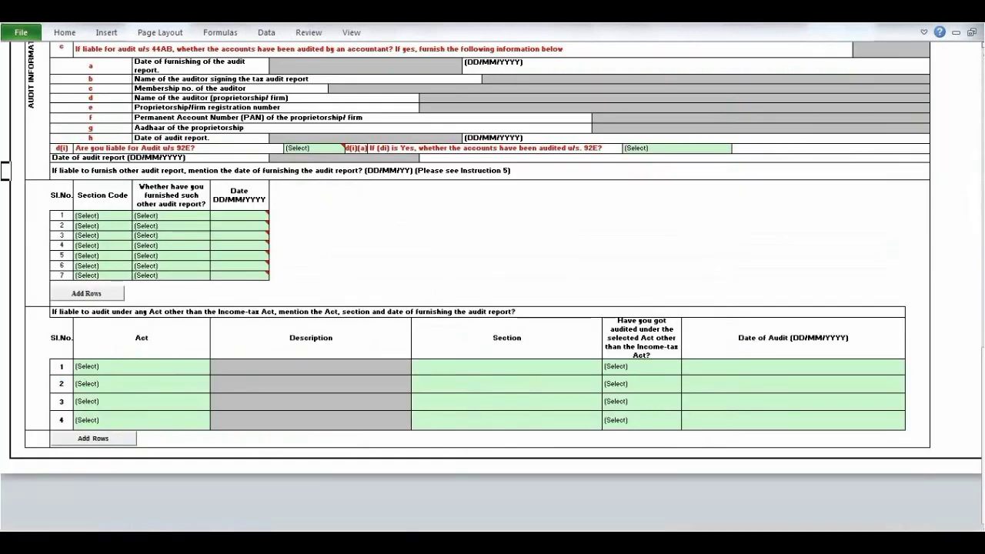
{"action": "left_click", "coordinate": [358, 285]}
{"action": "scroll", "coordinate": [357, 285], "scroll_direction": "up", "scroll_amount": 20}
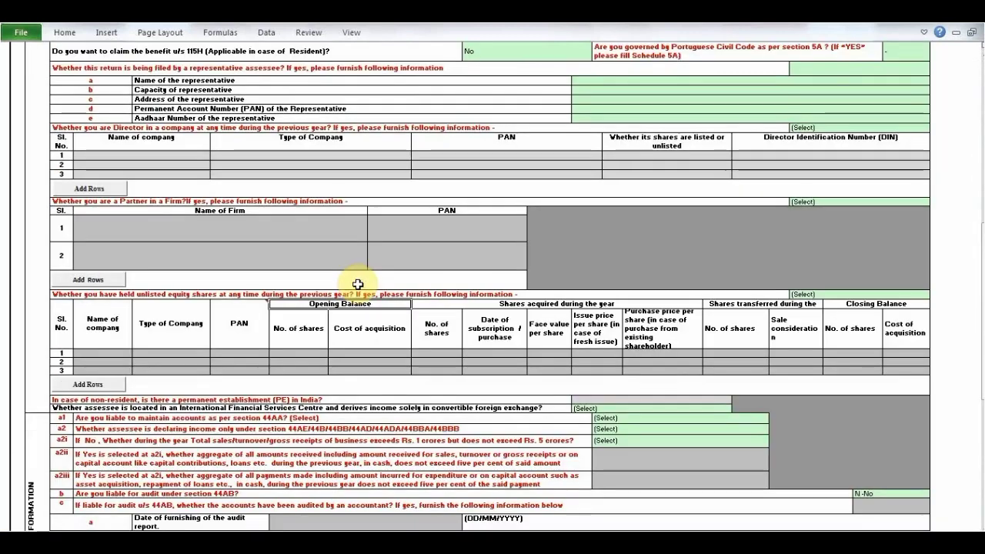
{"action": "left_click", "coordinate": [758, 260]}
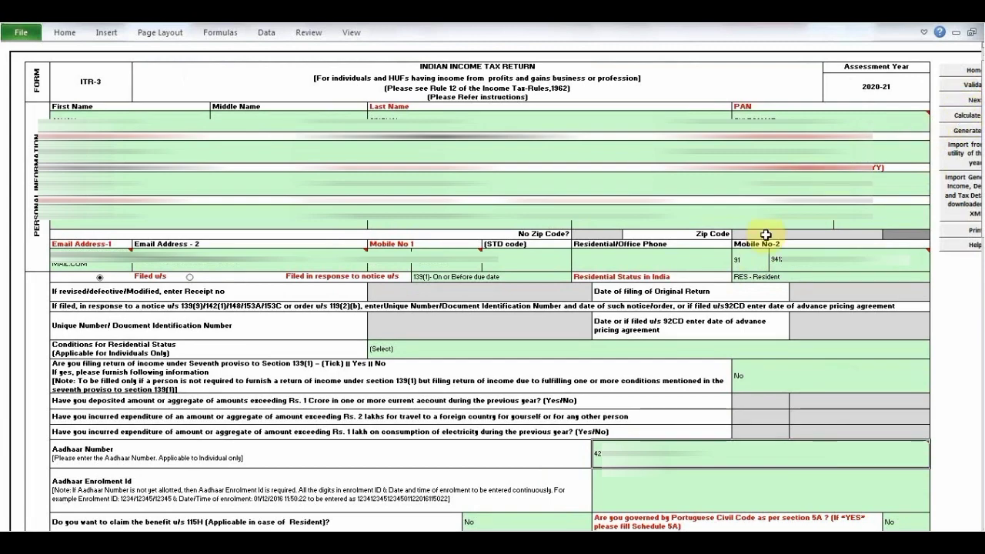
{"action": "left_click", "coordinate": [745, 259]}
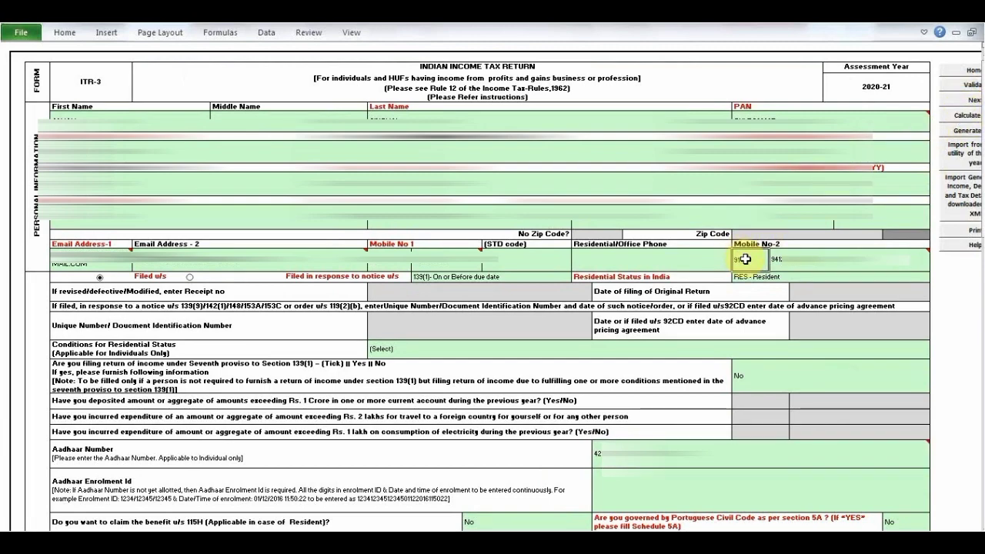
- Recalculate the tax and set Conditions for Residential Status to "You were in India for 182 days or more during the previous year [section 6(1)(a)]"
{"action": "left_click", "coordinate": [964, 117]}
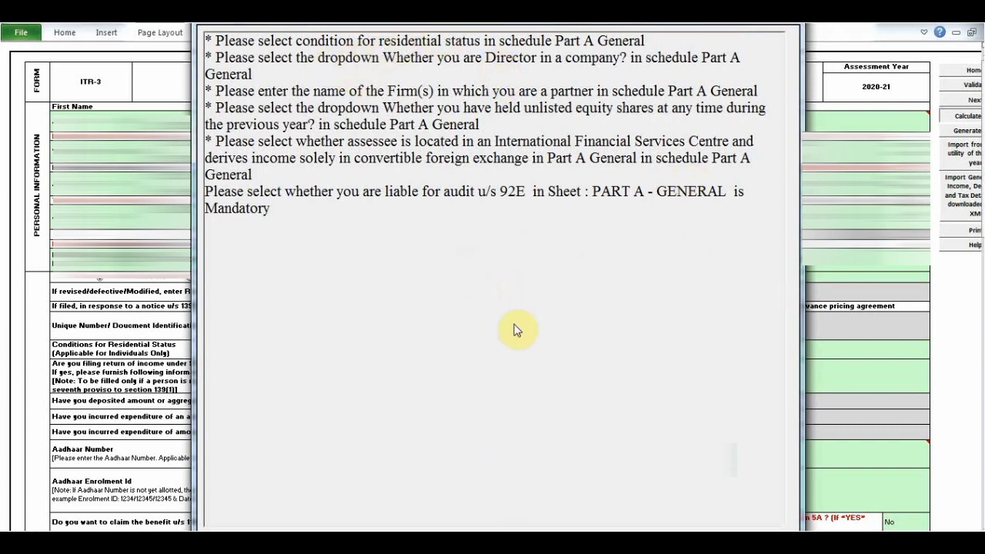
{"action": "left_click", "coordinate": [508, 528]}
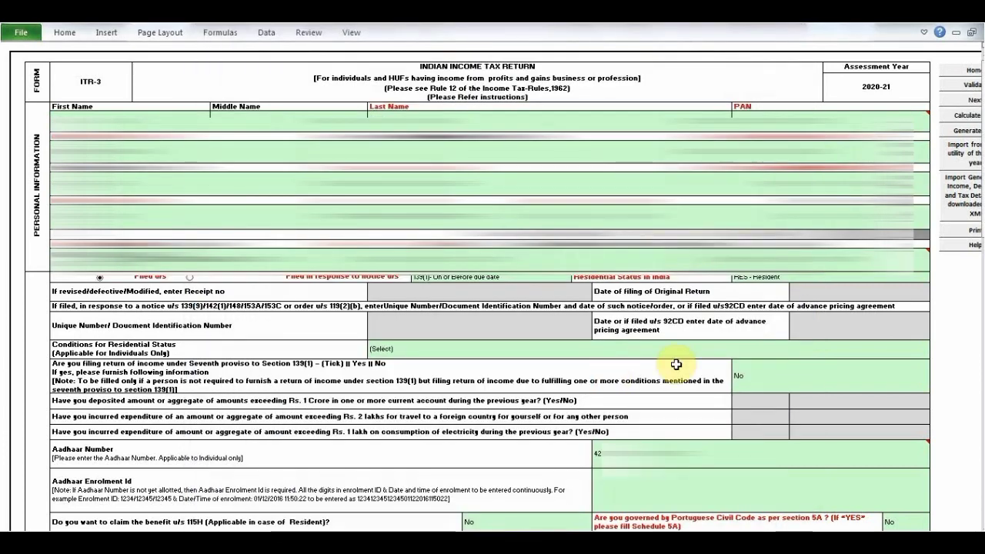
{"action": "left_click", "coordinate": [471, 351]}
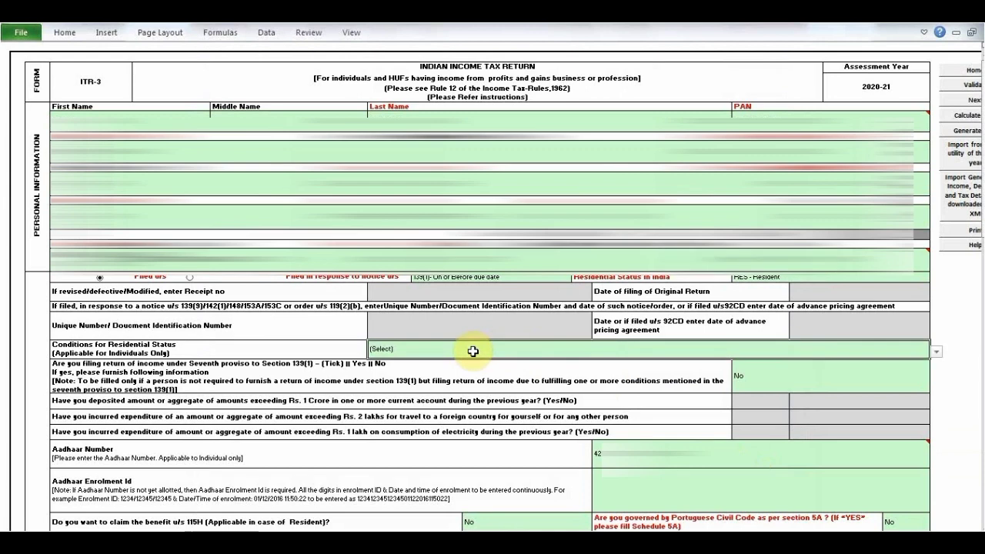
{"action": "left_click", "coordinate": [935, 354]}
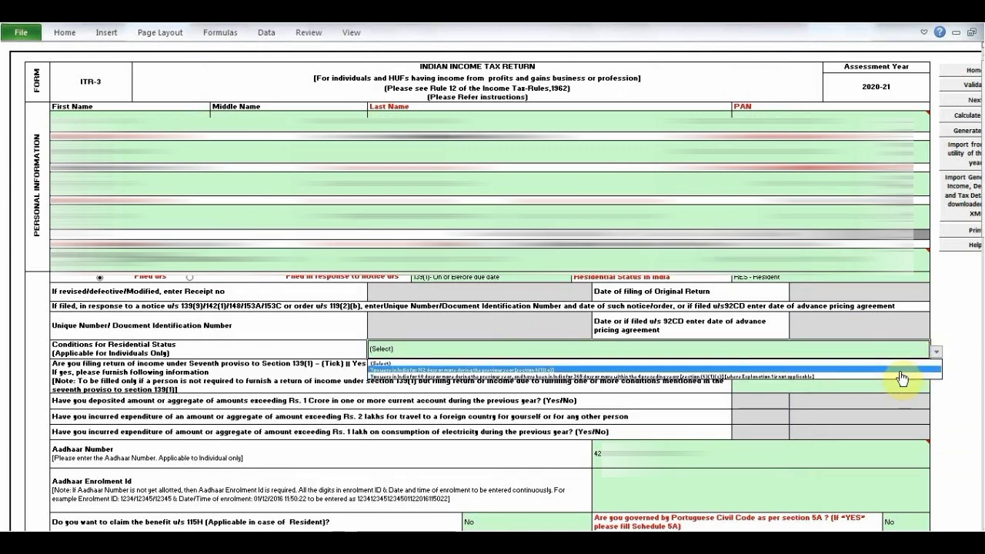
{"action": "left_click", "coordinate": [901, 370]}
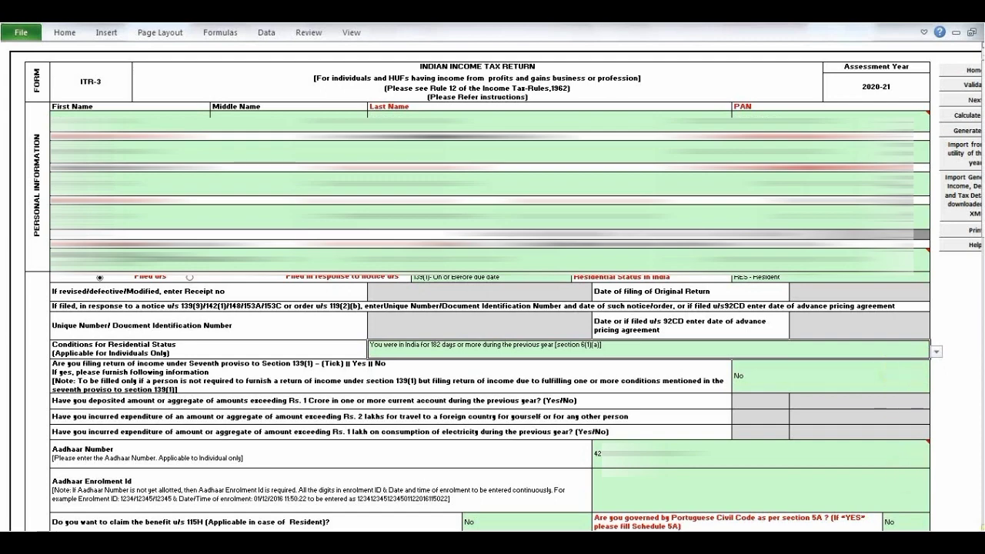
- Answer No to being a director in a company and No to being a partner in a firm
{"action": "scroll", "coordinate": [492, 308], "scroll_direction": "down", "scroll_amount": 3}
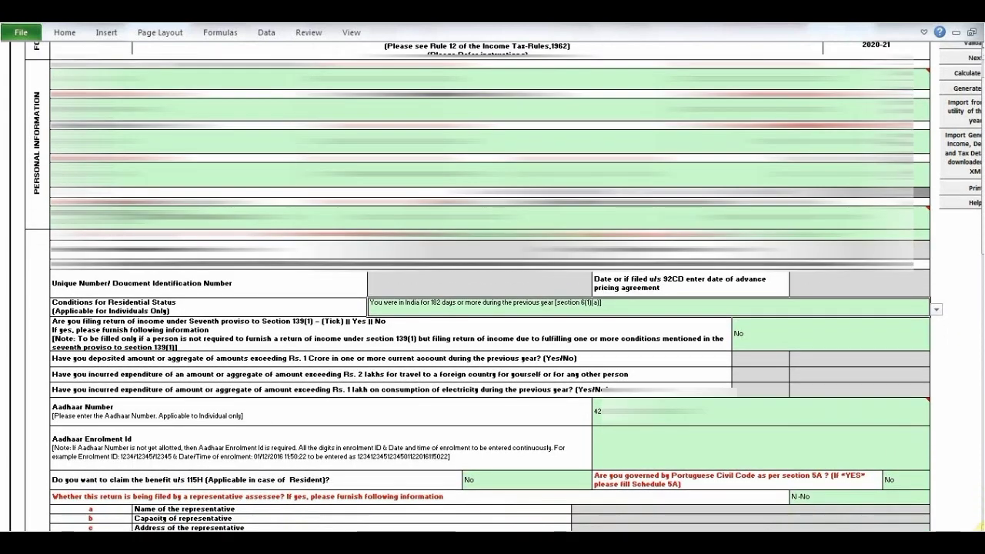
{"action": "scroll", "coordinate": [492, 308], "scroll_direction": "down", "scroll_amount": 5}
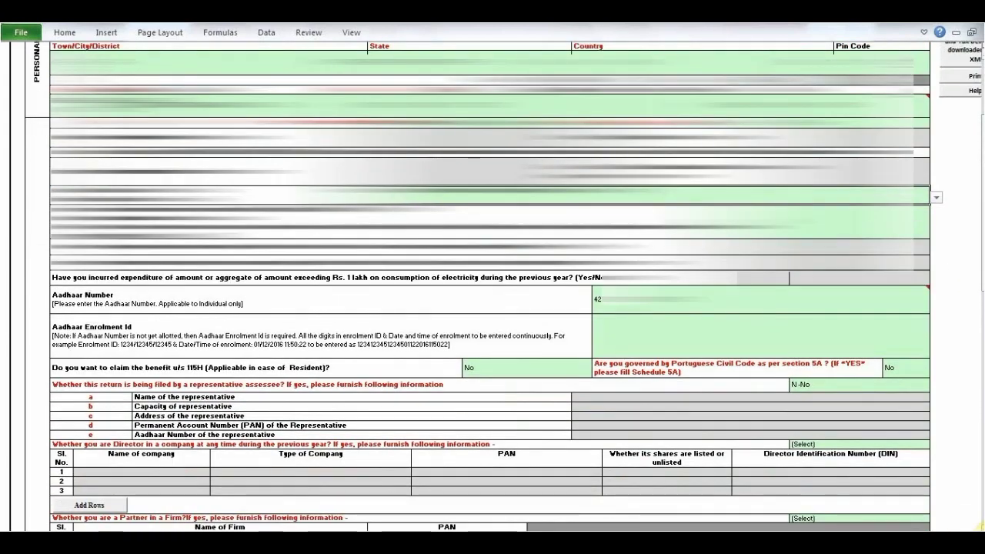
{"action": "scroll", "coordinate": [493, 308], "scroll_direction": "down", "scroll_amount": 3}
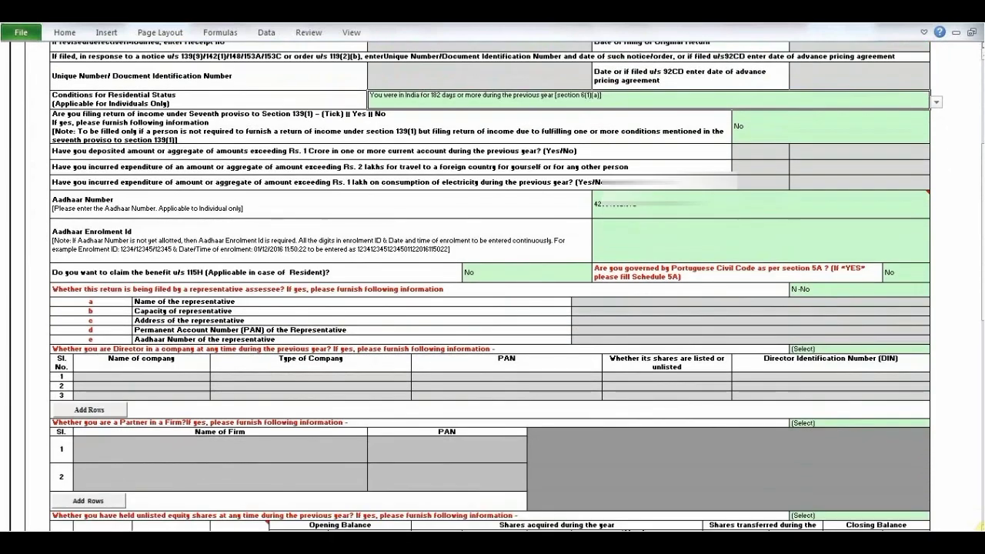
{"action": "scroll", "coordinate": [493, 308], "scroll_direction": "down", "scroll_amount": 3}
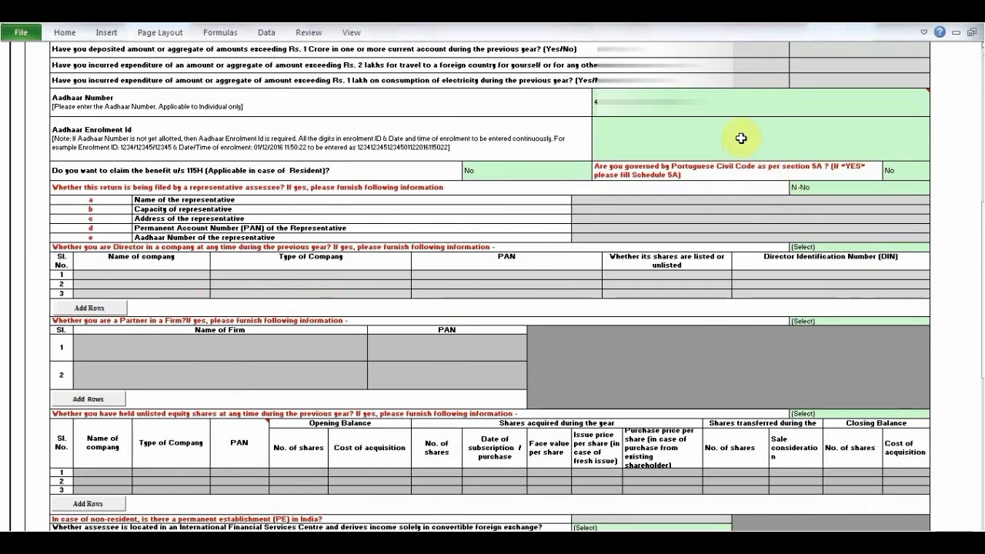
{"action": "scroll", "coordinate": [979, 525], "scroll_direction": "down", "scroll_amount": 5}
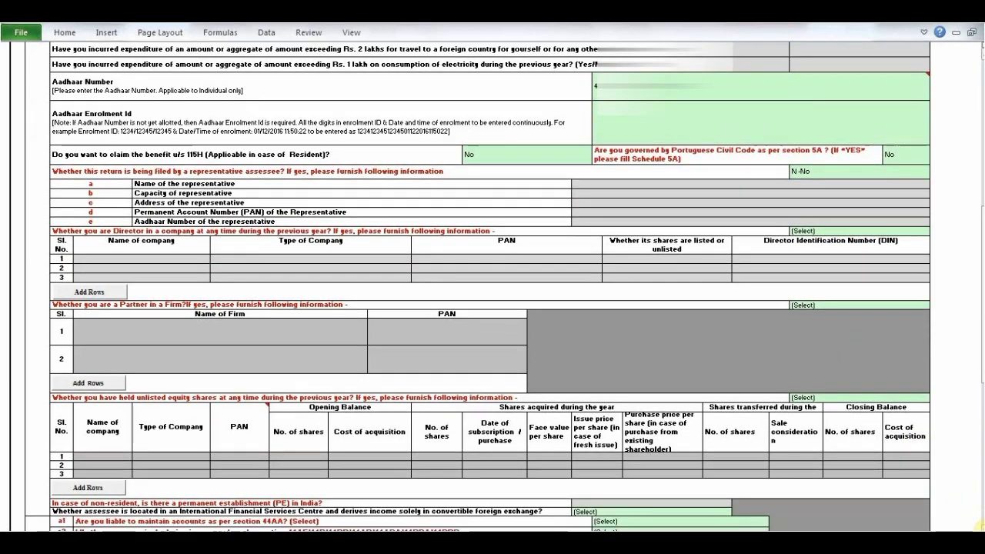
{"action": "scroll", "coordinate": [977, 524], "scroll_direction": "down", "scroll_amount": 1}
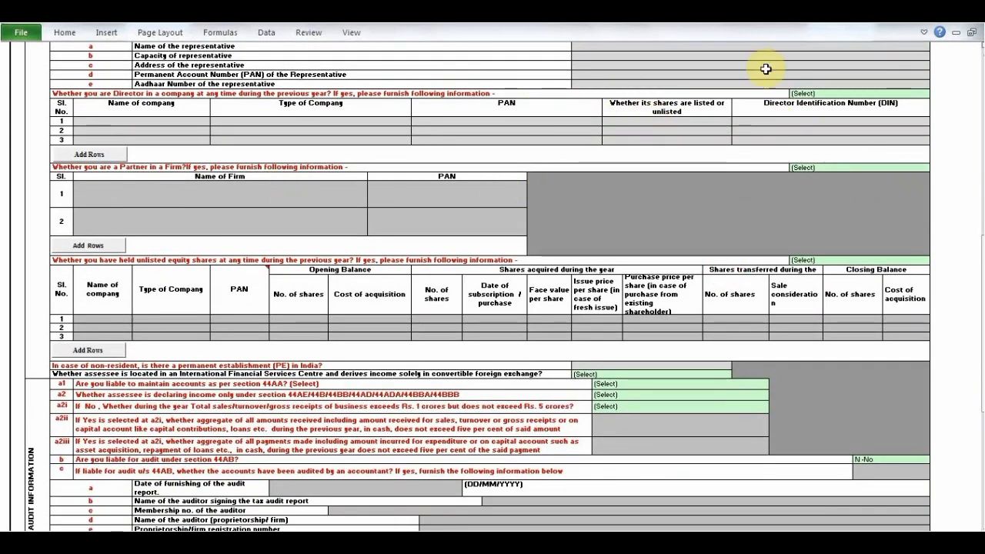
{"action": "left_click", "coordinate": [828, 94]}
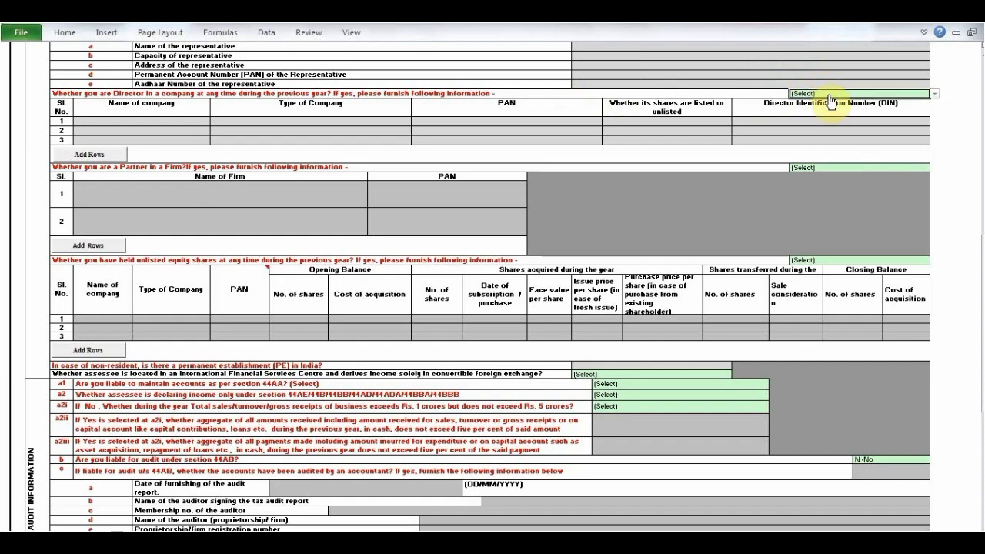
{"action": "left_click", "coordinate": [935, 95]}
{"action": "left_click", "coordinate": [927, 120]}
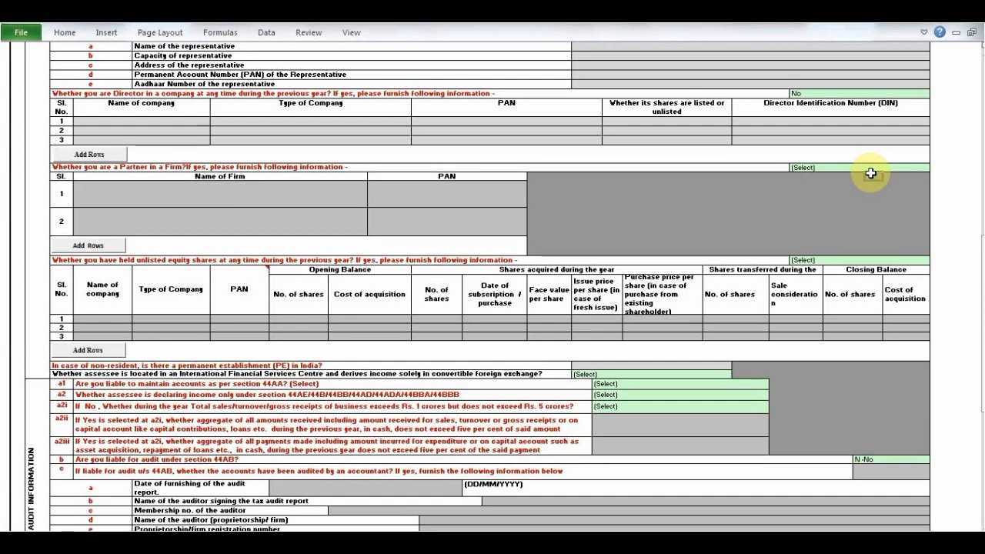
{"action": "left_click", "coordinate": [867, 170]}
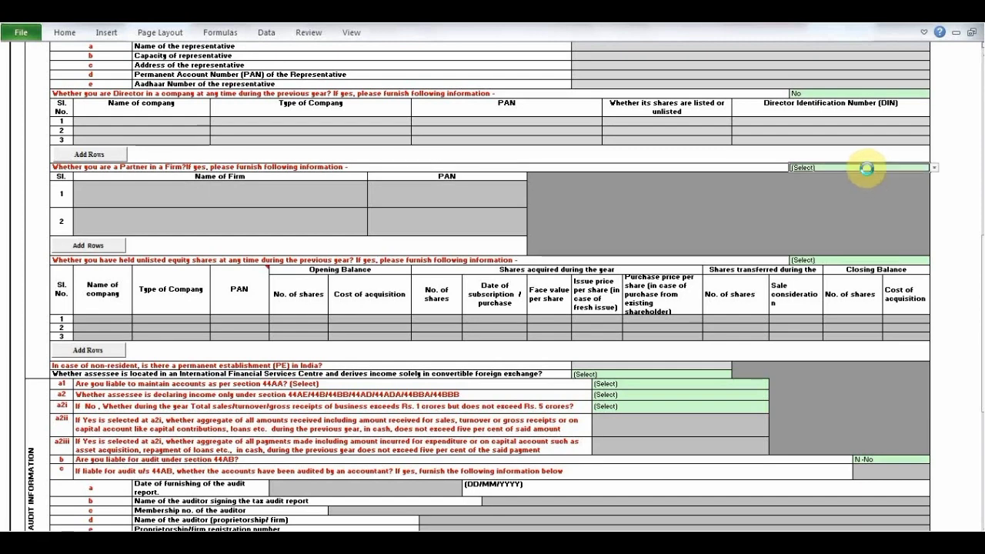
{"action": "left_click", "coordinate": [934, 169]}
{"action": "left_click", "coordinate": [926, 190]}
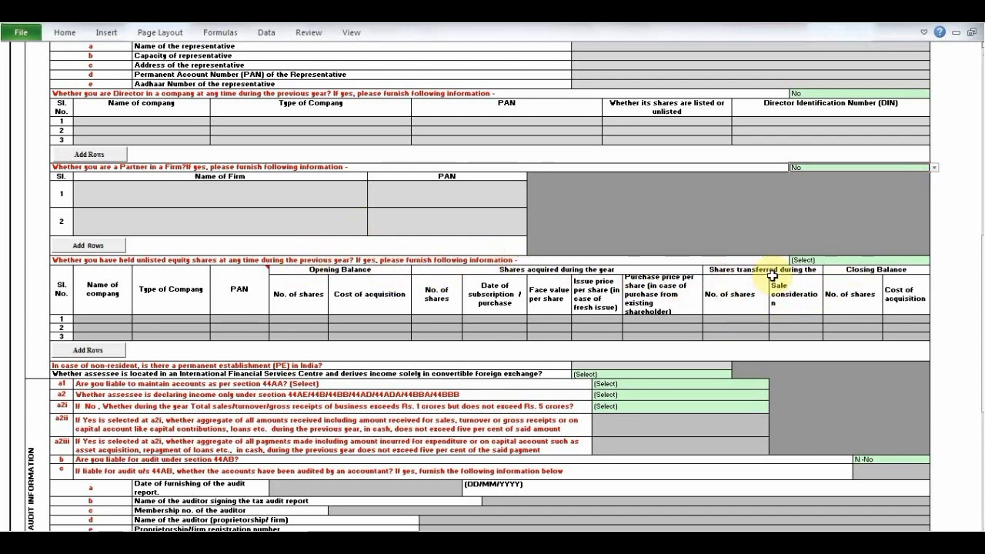
- Answer No to holding unlisted equity shares and No to the International Financial Services Centre question
{"action": "left_click", "coordinate": [823, 261]}
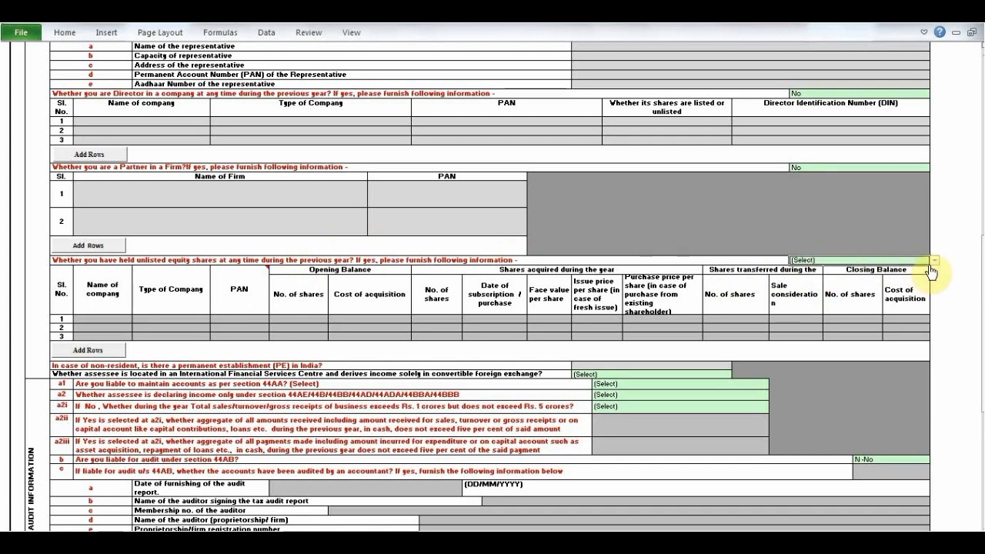
{"action": "left_click", "coordinate": [934, 262]}
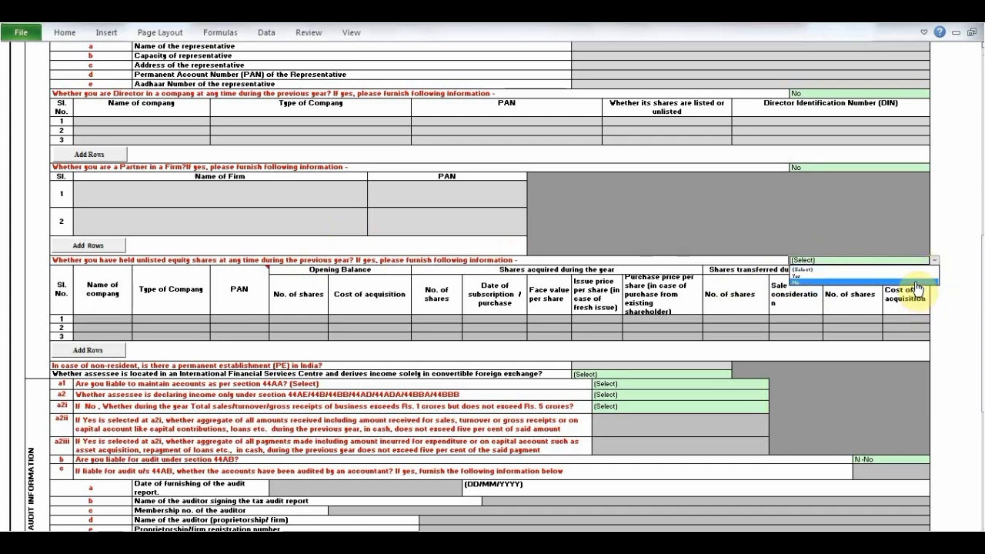
{"action": "left_click", "coordinate": [917, 282]}
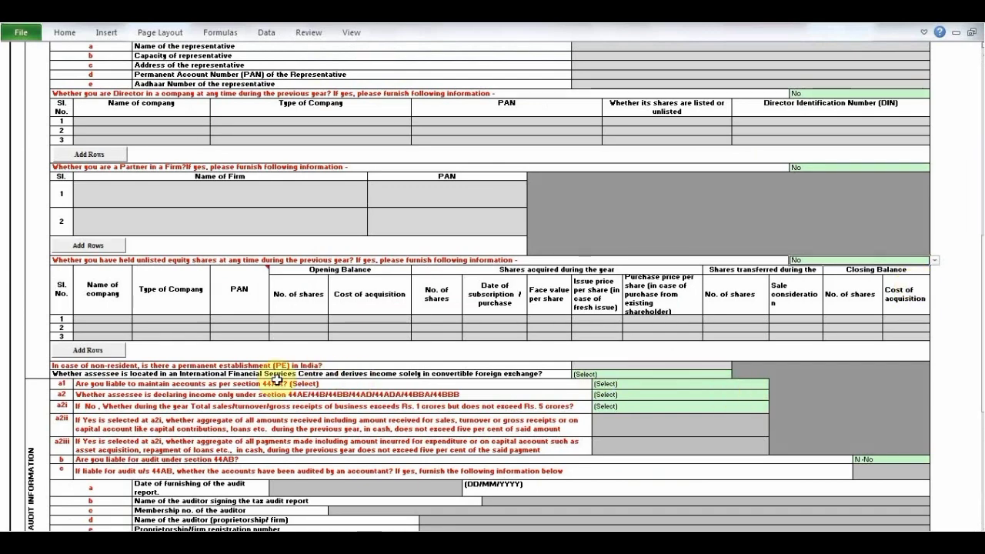
{"action": "left_click", "coordinate": [709, 375]}
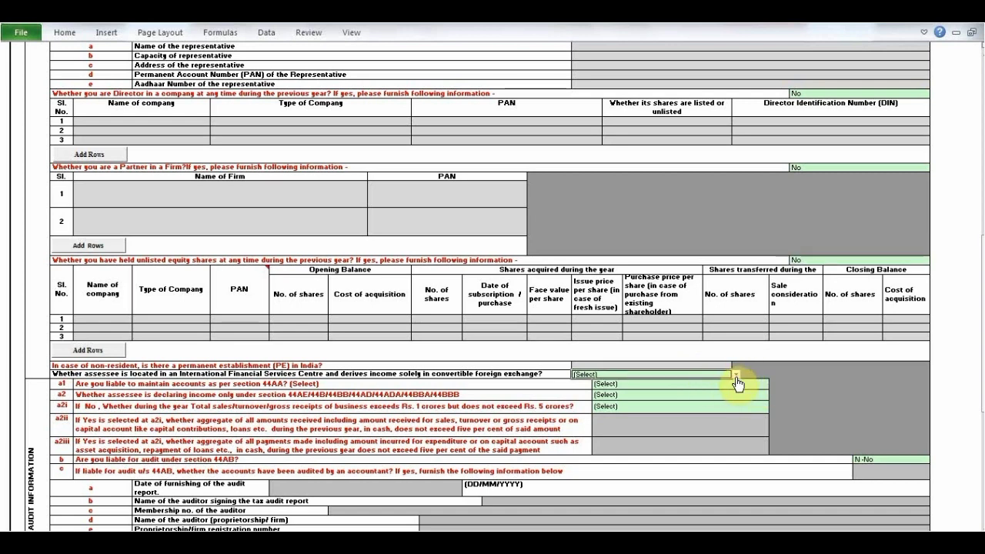
{"action": "left_click", "coordinate": [737, 376]}
{"action": "left_click", "coordinate": [730, 396]}
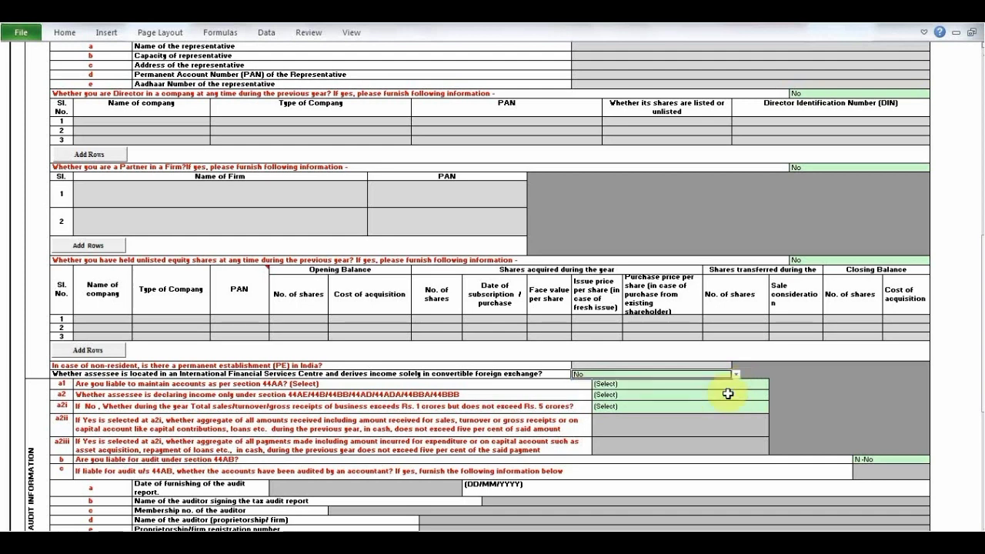
- Set audit questions a1 (accounts under section 44AA), a2 (presumptive income only) and a2i (turnover between Rs. 1 and 5 crores) to No
{"action": "left_click", "coordinate": [729, 385]}
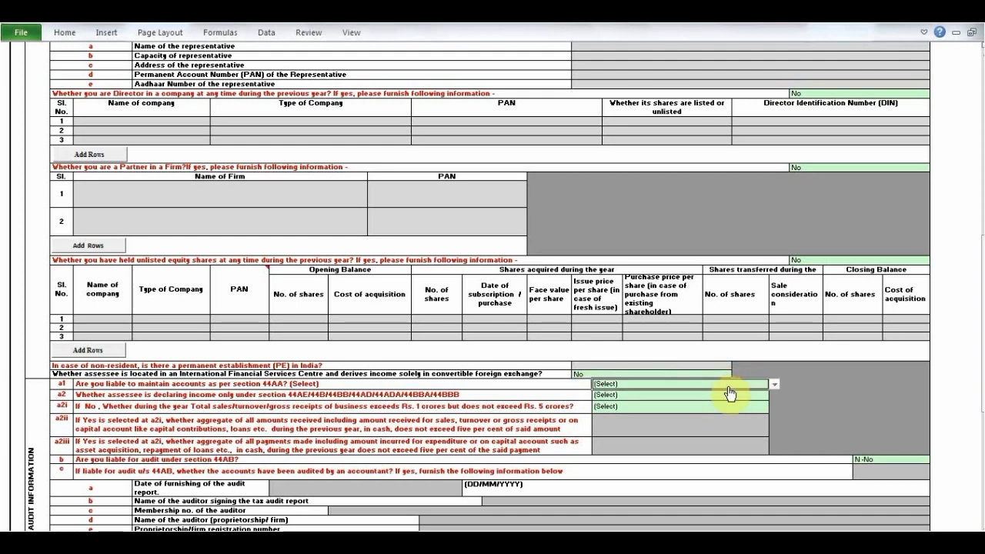
{"action": "left_click", "coordinate": [773, 385]}
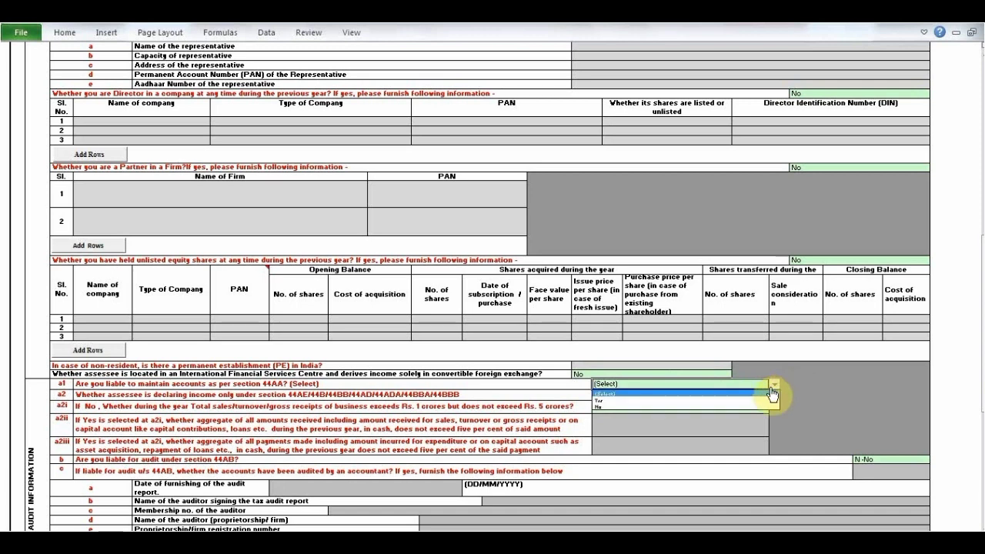
{"action": "left_click", "coordinate": [765, 406]}
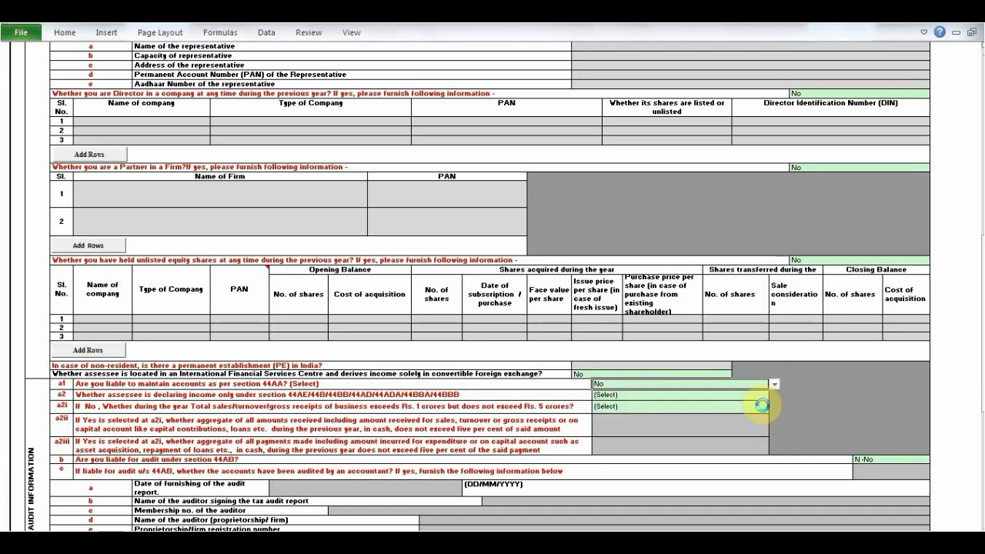
{"action": "left_click", "coordinate": [760, 396]}
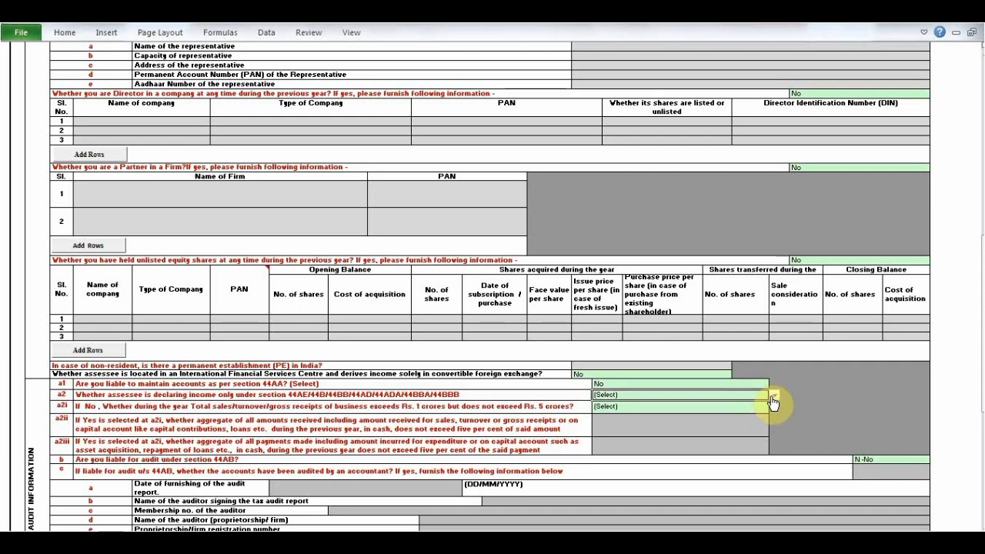
{"action": "left_click", "coordinate": [774, 397]}
{"action": "left_click", "coordinate": [758, 418]}
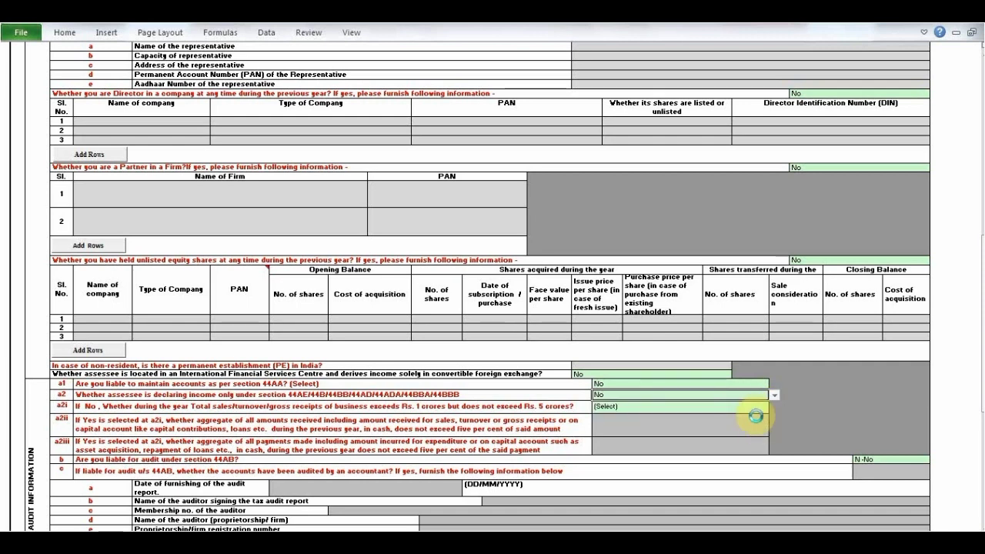
{"action": "left_click", "coordinate": [756, 409]}
{"action": "left_click", "coordinate": [775, 407]}
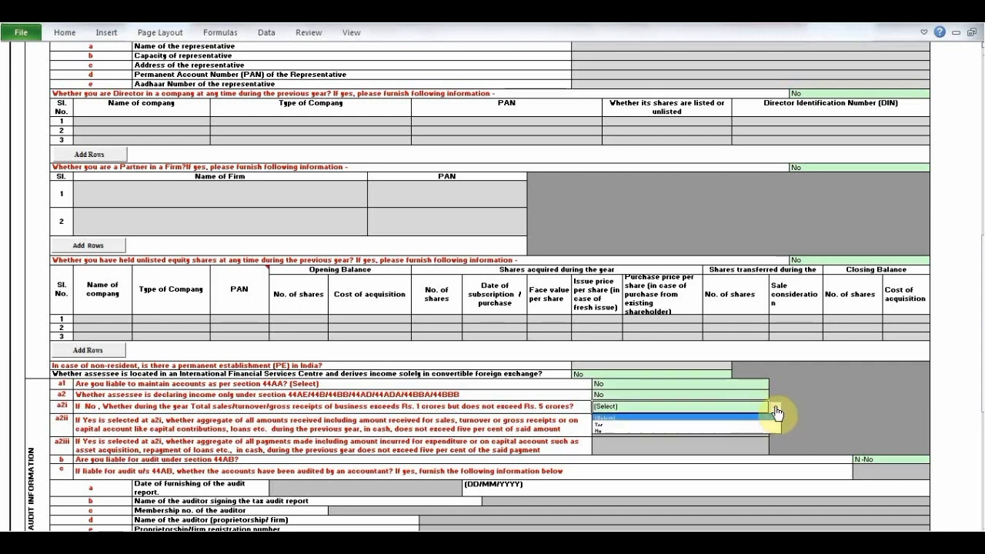
{"action": "left_click", "coordinate": [762, 430]}
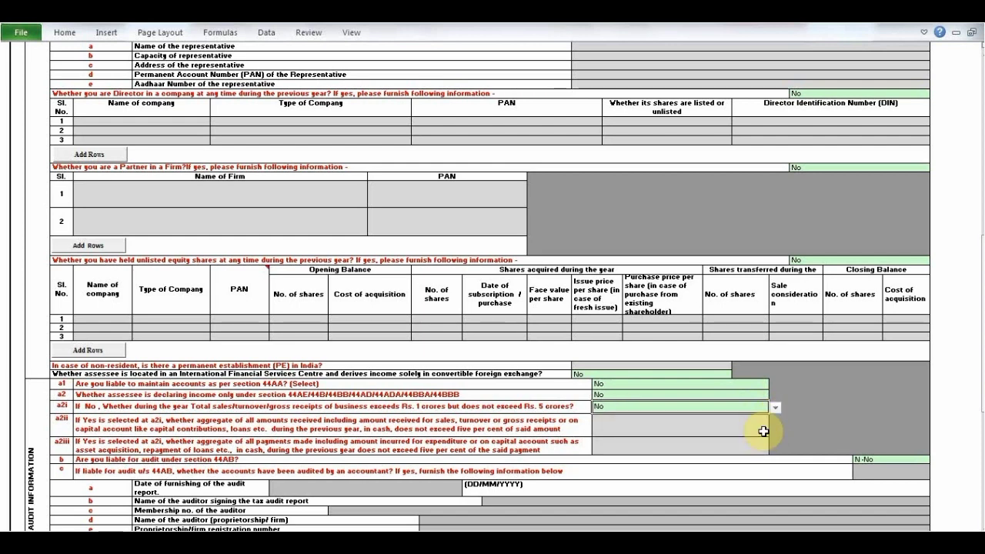
{"action": "left_click", "coordinate": [835, 425]}
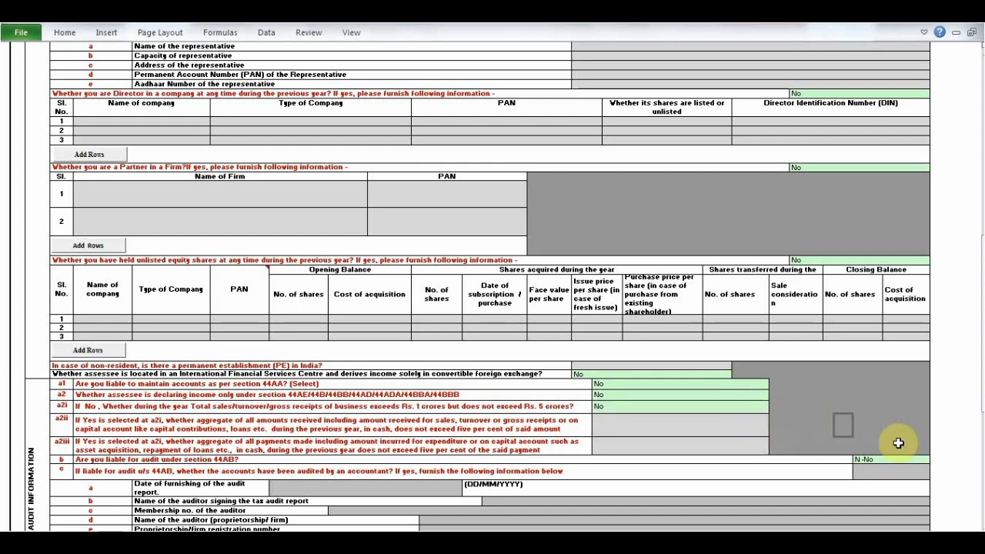
{"action": "scroll", "coordinate": [979, 526], "scroll_direction": "down", "scroll_amount": 3}
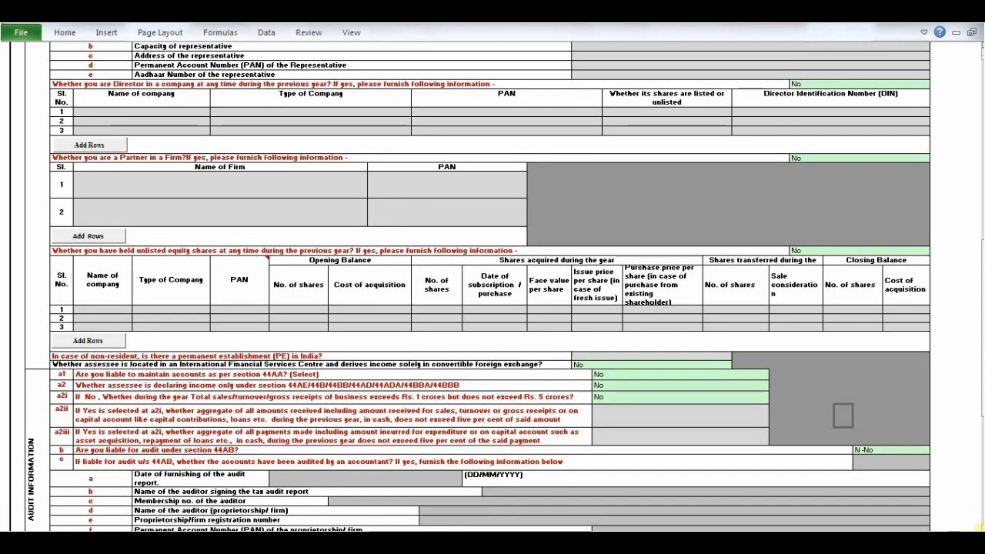
- Answer N-No to question d(i) on liability for audit under section 92E in the audit information
{"action": "scroll", "coordinate": [979, 526], "scroll_direction": "down", "scroll_amount": 6}
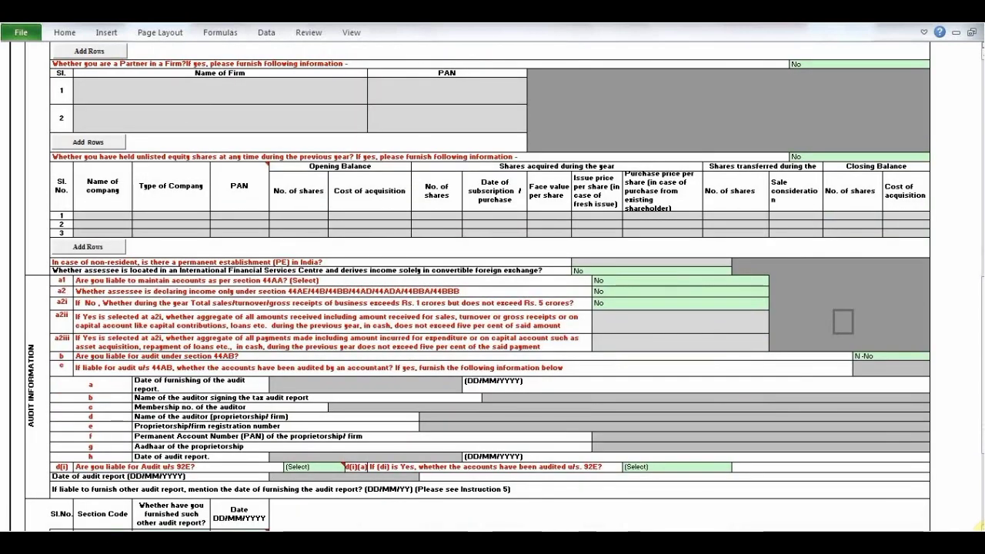
{"action": "scroll", "coordinate": [979, 526], "scroll_direction": "down", "scroll_amount": 8}
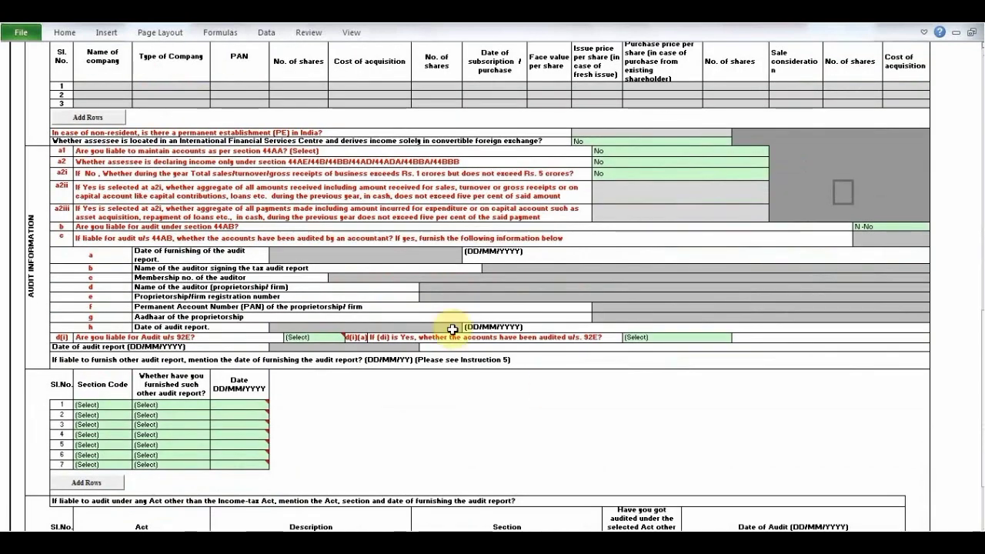
{"action": "left_click", "coordinate": [337, 336]}
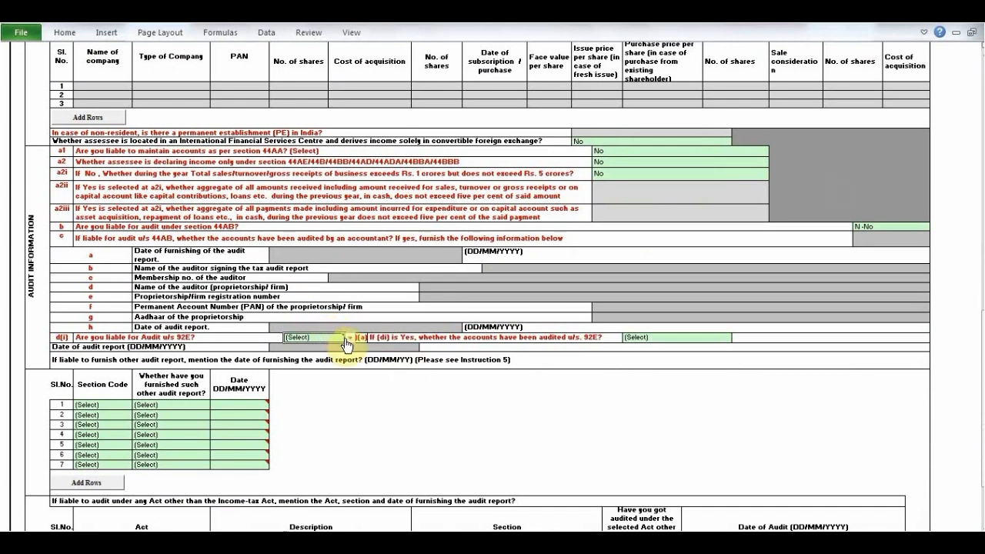
{"action": "left_click", "coordinate": [350, 339]}
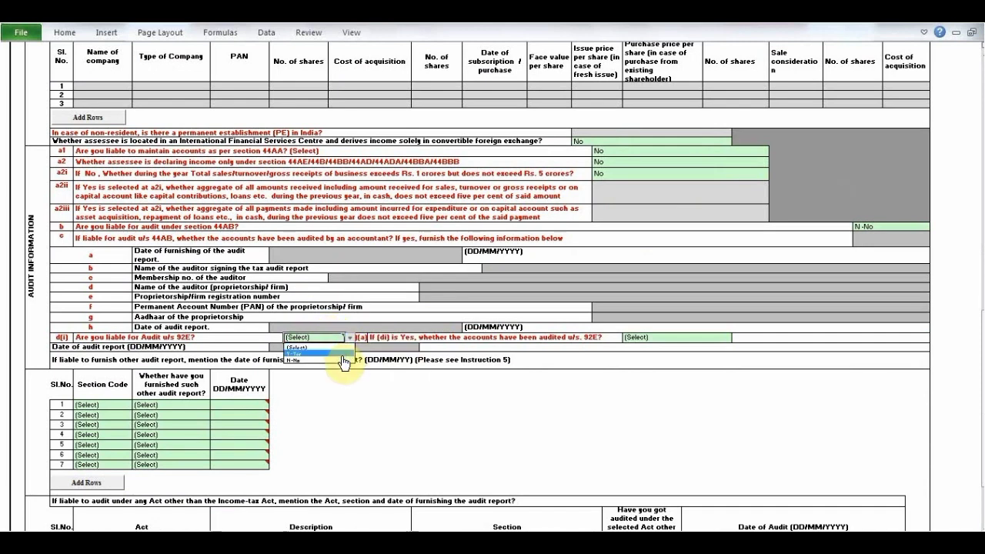
{"action": "left_click", "coordinate": [343, 360]}
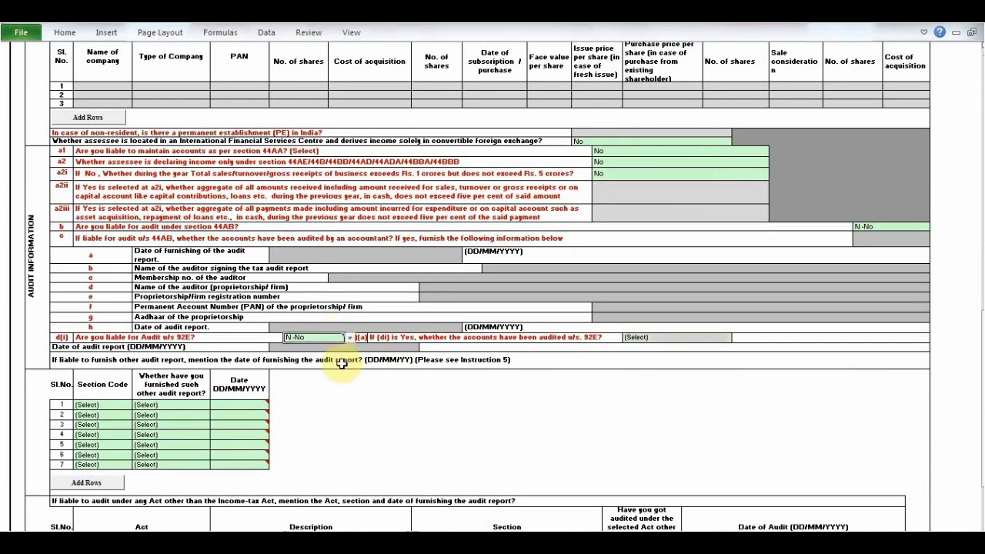
{"action": "left_click", "coordinate": [687, 338]}
{"action": "left_click", "coordinate": [632, 424]}
- Run the tax calculation from the Part A General sheet and dismiss the resulting alert
{"action": "scroll", "coordinate": [631, 424], "scroll_direction": "down", "scroll_amount": 7}
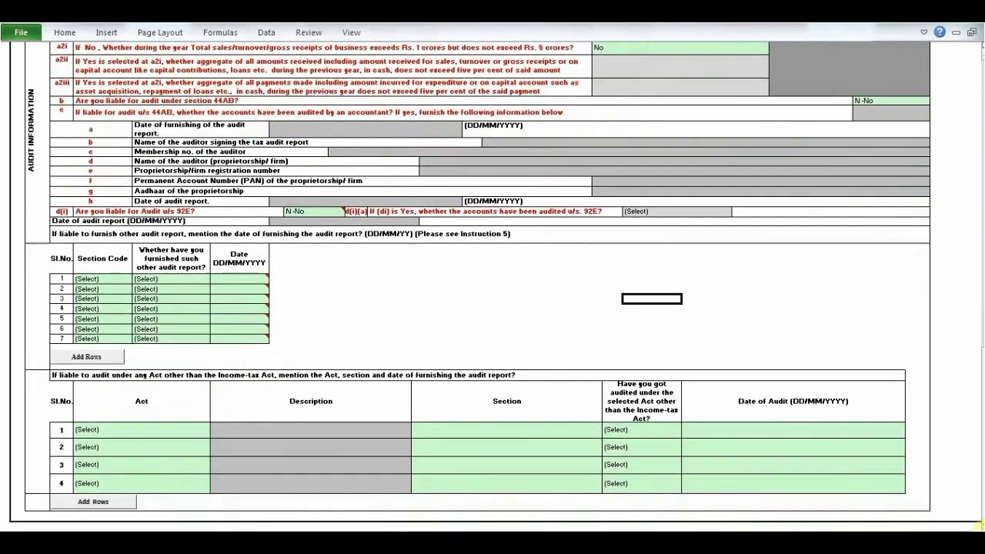
{"action": "scroll", "coordinate": [961, 300], "scroll_direction": "down", "scroll_amount": 2}
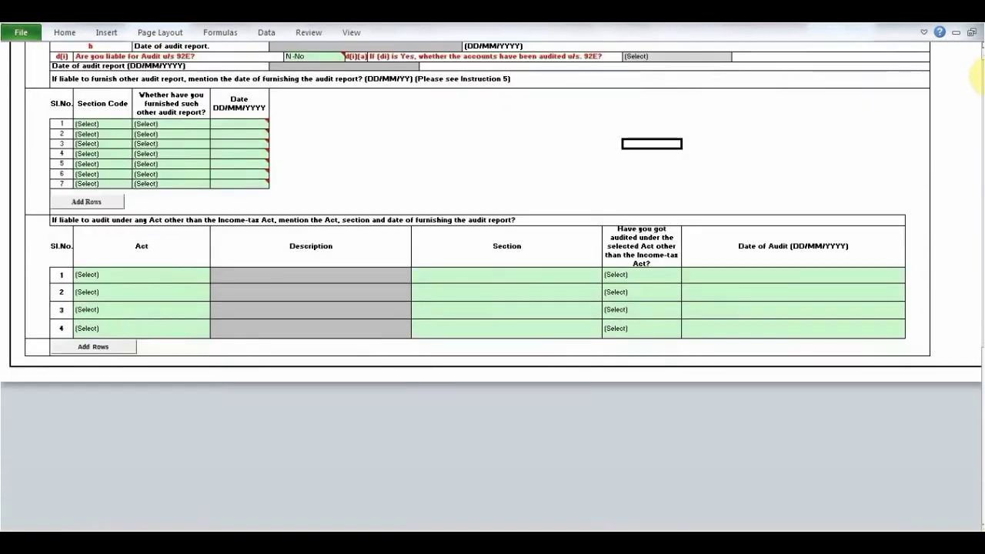
{"action": "left_click_drag", "start_coordinate": [983, 78], "coordinate": [983, 66]}
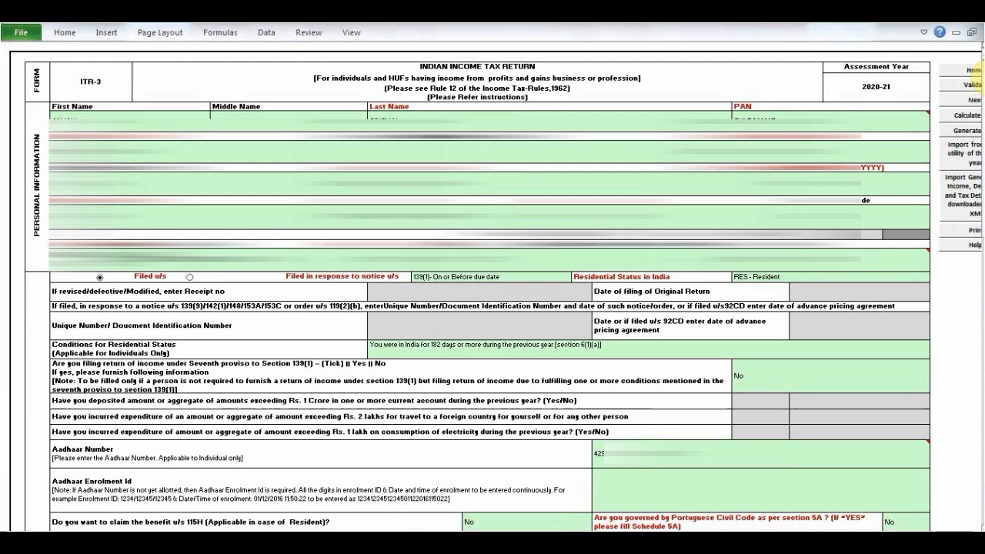
{"action": "left_click", "coordinate": [962, 121]}
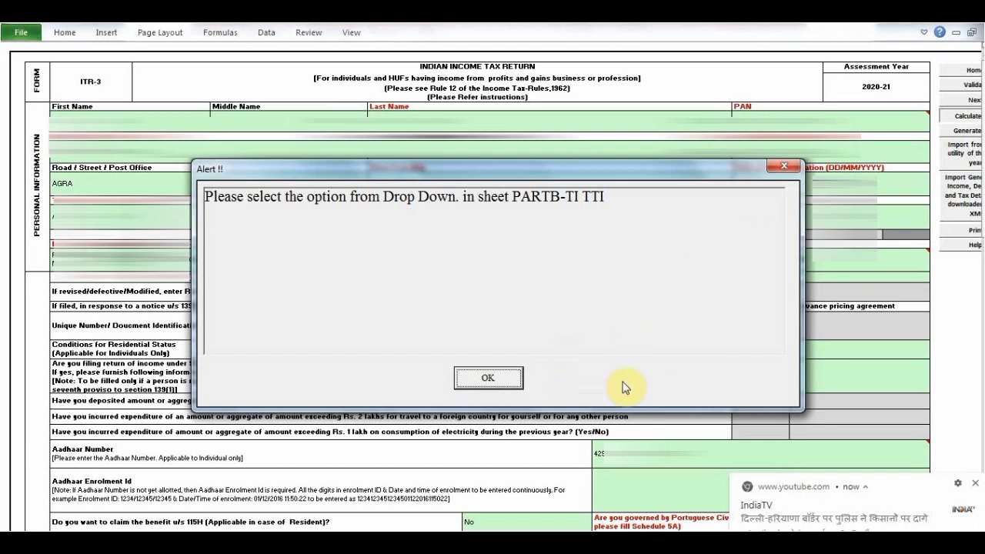
{"action": "left_click", "coordinate": [489, 385]}
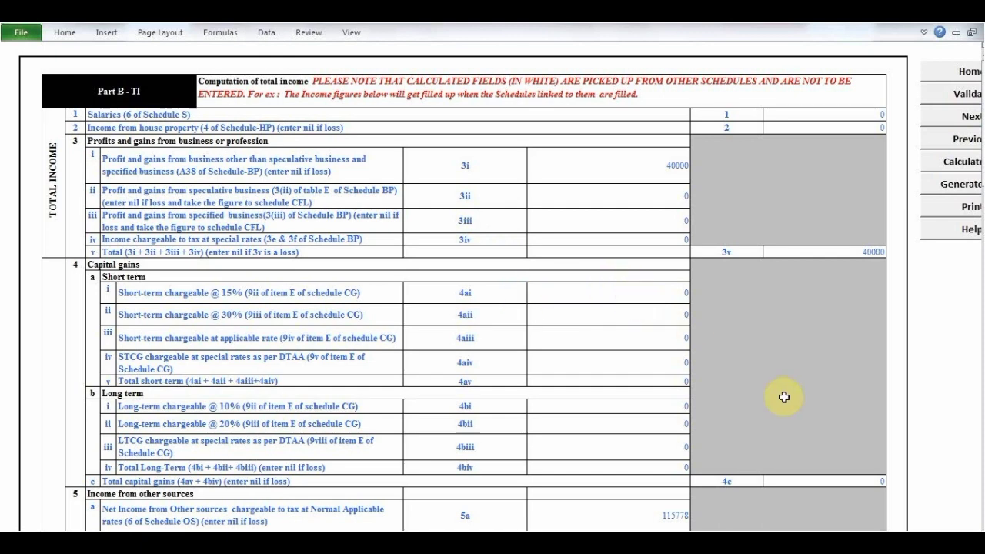
- Answer No to question 14 on assets, signing authority or income outside India in Part B-TTI
{"action": "left_click", "coordinate": [625, 215]}
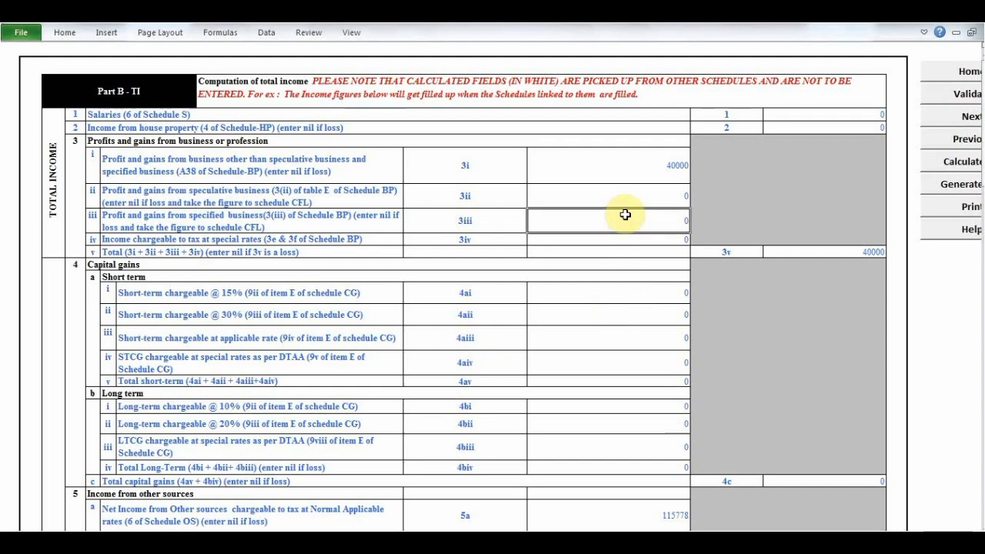
{"action": "key", "text": "Tab"}
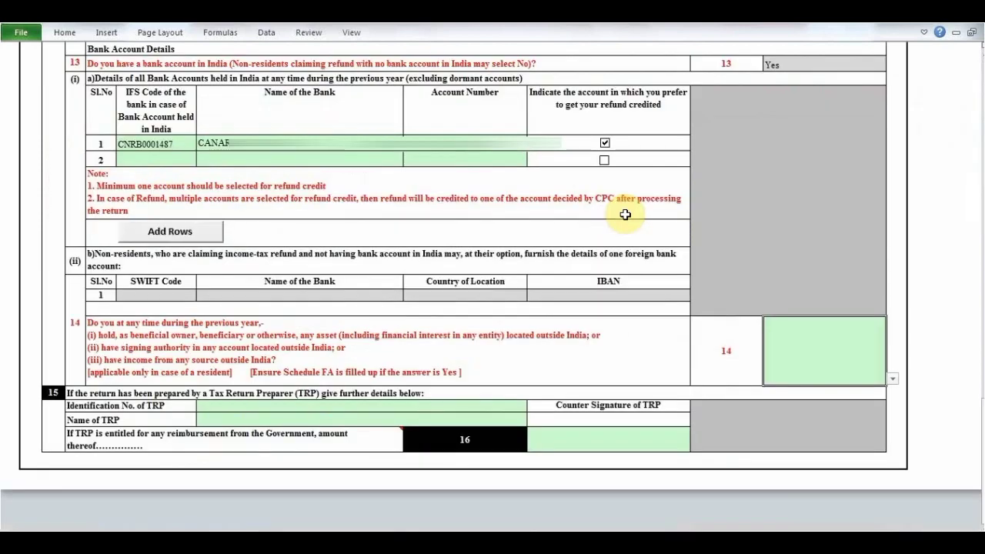
{"action": "left_click", "coordinate": [893, 381]}
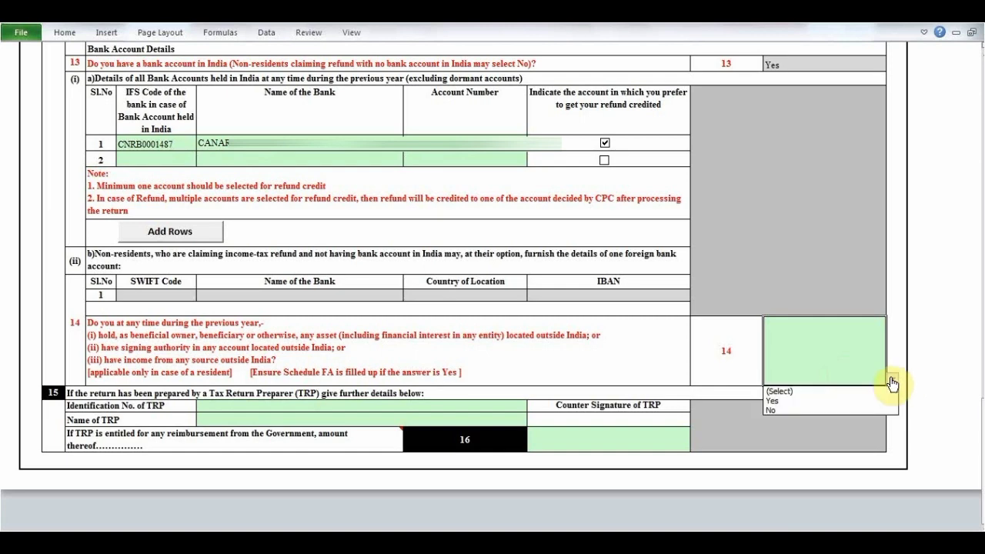
{"action": "left_click", "coordinate": [869, 411]}
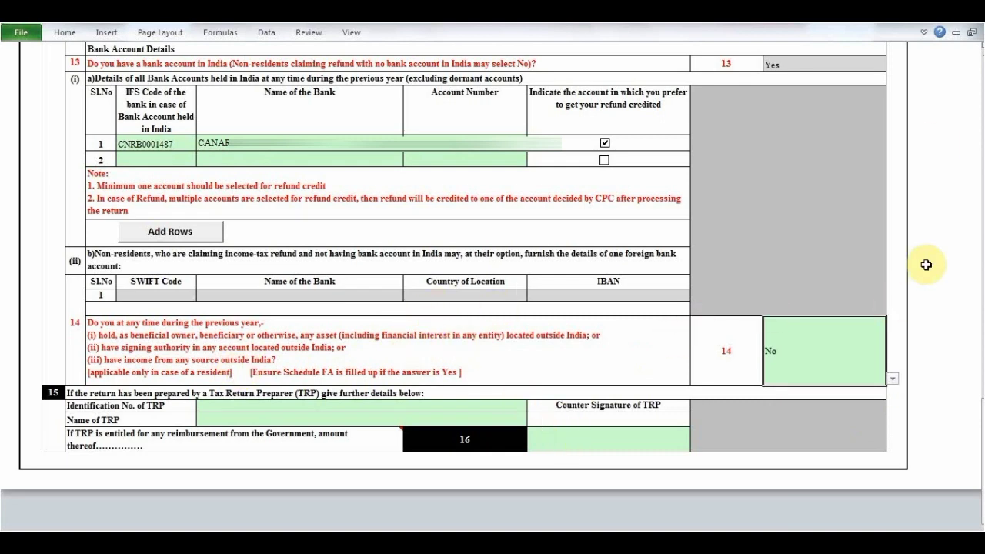
- Validate the Part B - TI TTI sheet
{"action": "left_click", "coordinate": [983, 76]}
{"action": "left_click", "coordinate": [983, 76]}
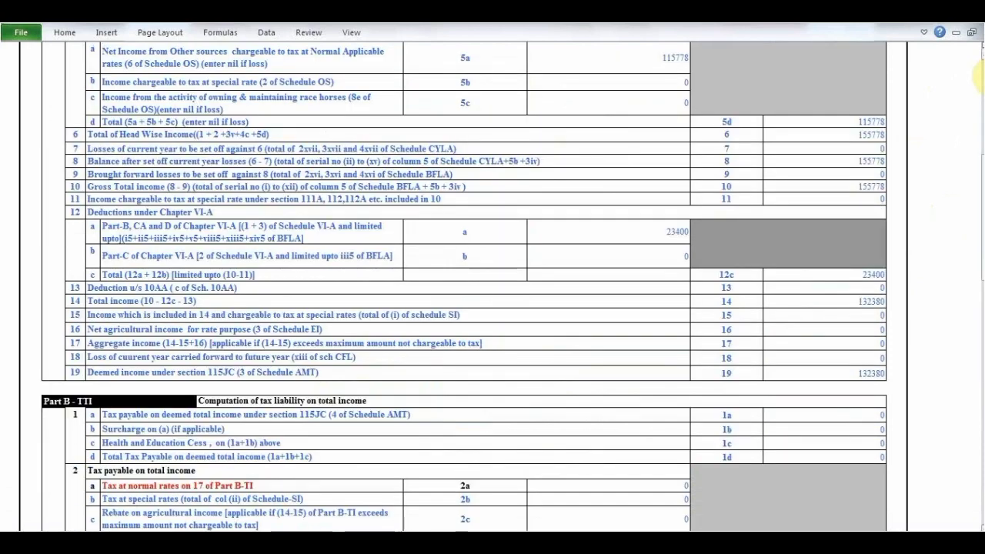
{"action": "left_click", "coordinate": [983, 76]}
{"action": "left_click", "coordinate": [962, 104]}
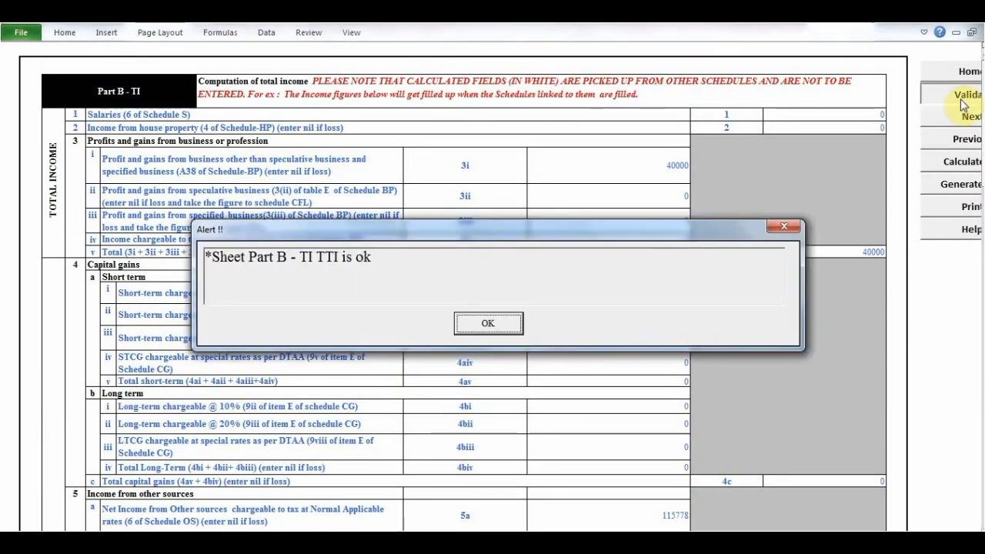
{"action": "left_click", "coordinate": [488, 323]}
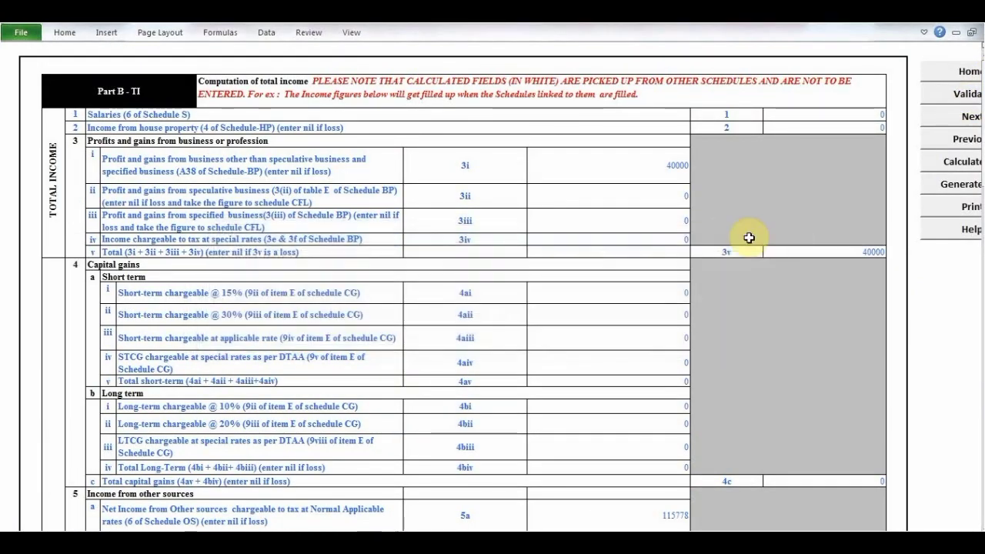
- Run the tax calculation again and set the capacity for making the return to Self in Schedule Verification
{"action": "left_click", "coordinate": [950, 167]}
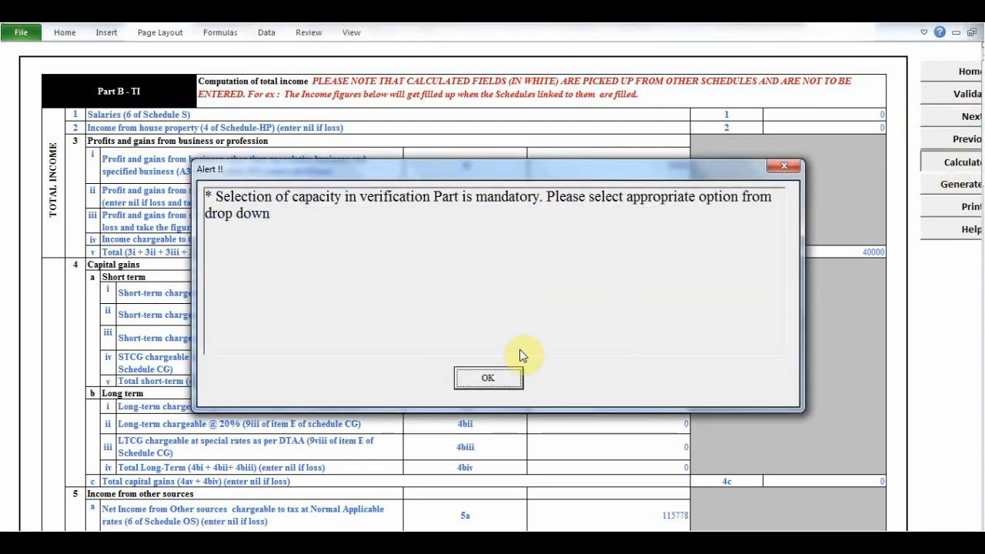
{"action": "left_click", "coordinate": [502, 382]}
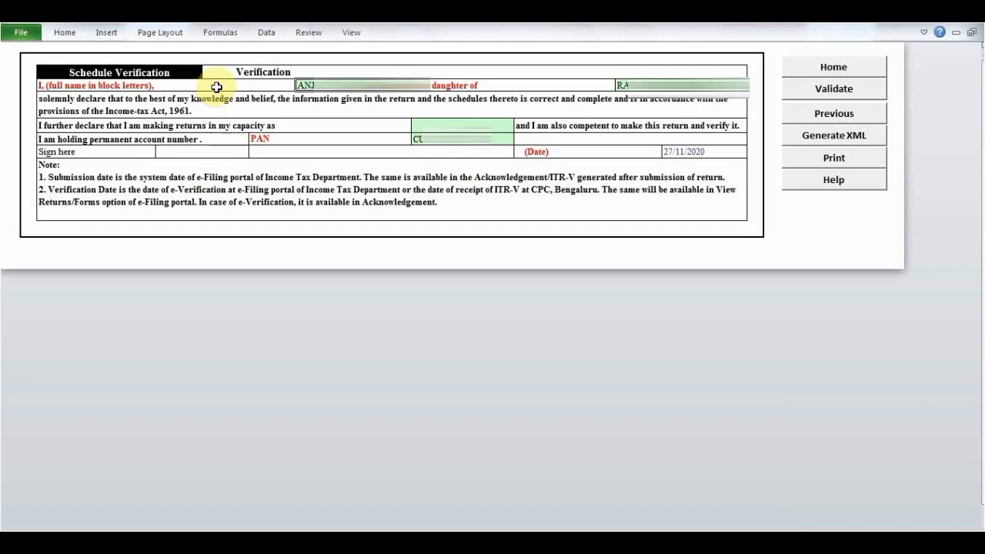
{"action": "left_click", "coordinate": [285, 128]}
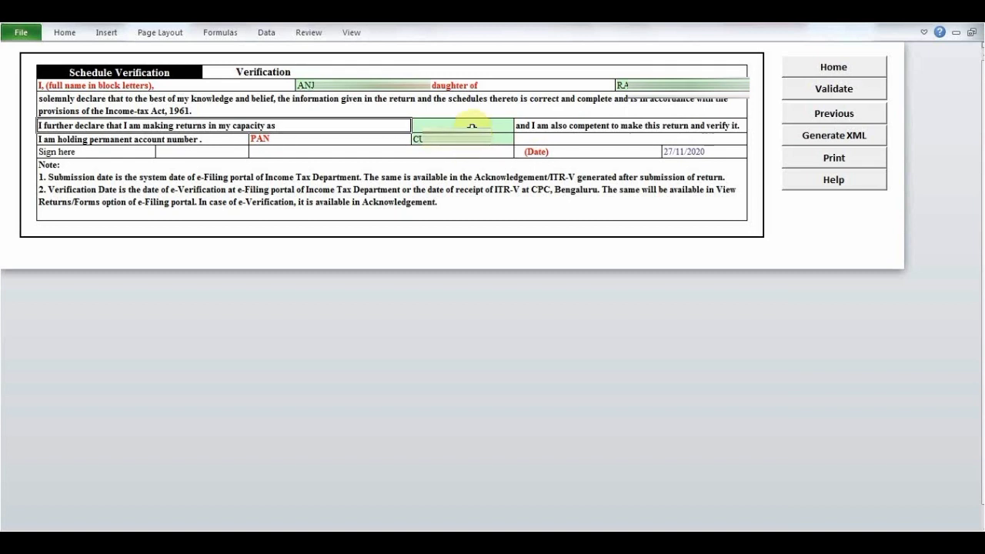
{"action": "left_click", "coordinate": [471, 126]}
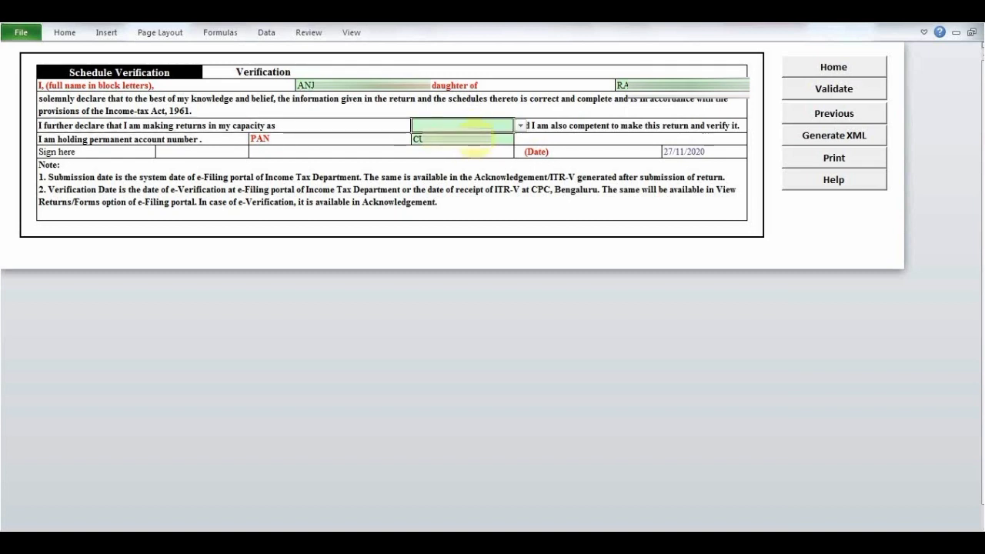
{"action": "left_click", "coordinate": [520, 126]}
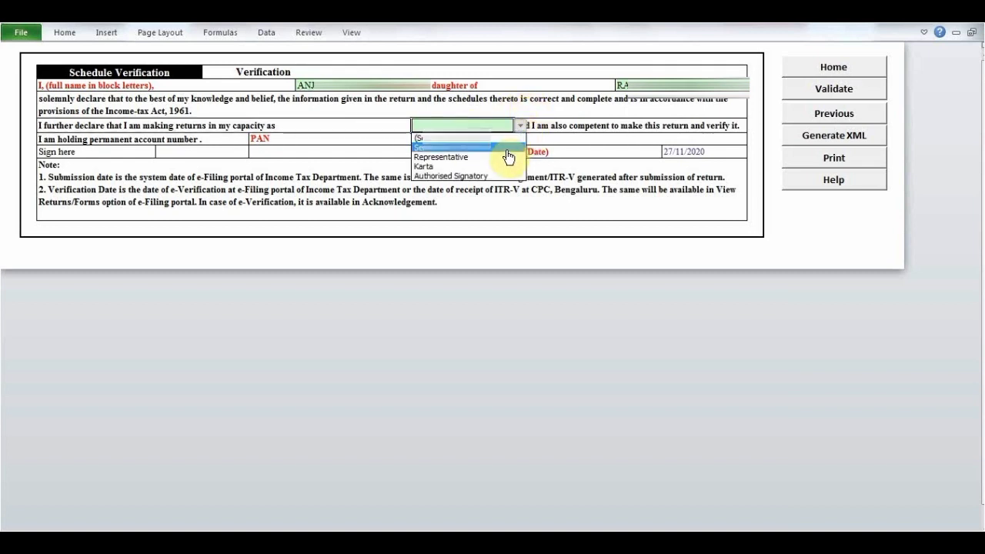
{"action": "left_click", "coordinate": [508, 149]}
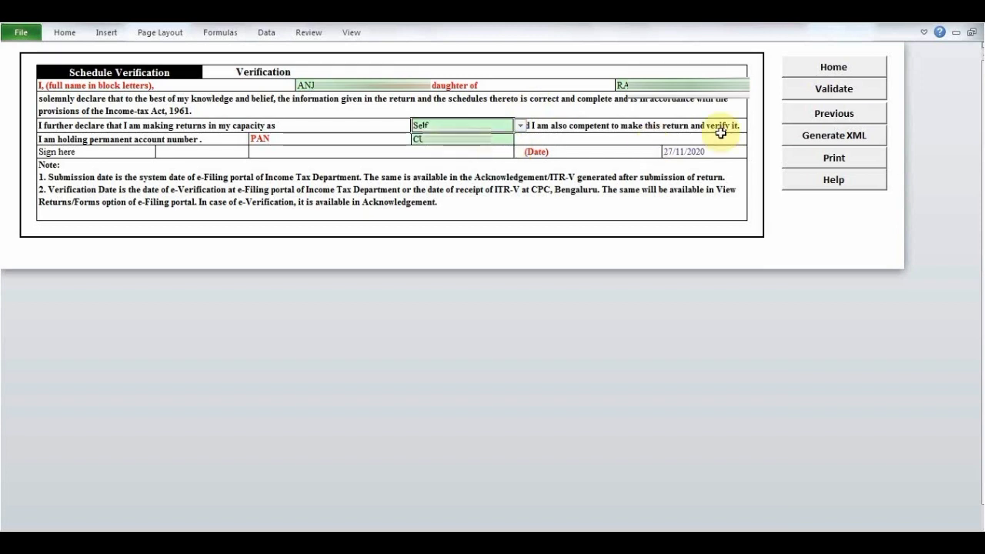
- Try to generate the XML from the Verification sheet, and go back to the Part B-TI sheet
{"action": "left_click", "coordinate": [834, 137]}
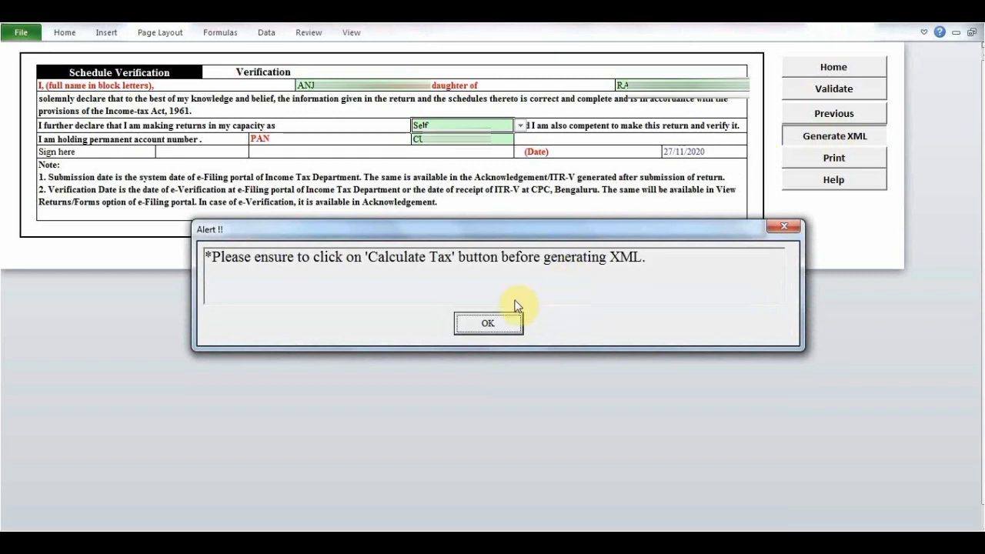
{"action": "left_click", "coordinate": [487, 323]}
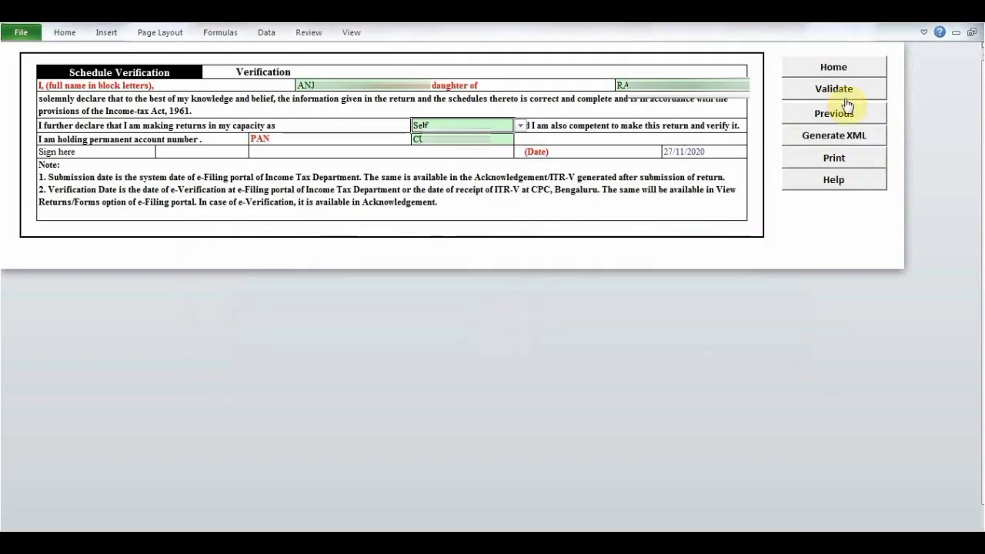
{"action": "left_click", "coordinate": [843, 98]}
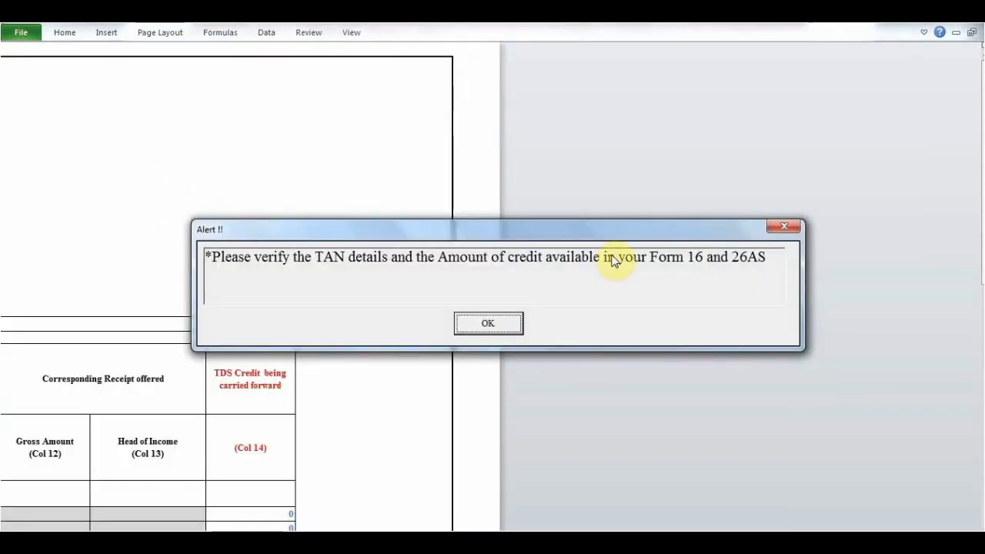
{"action": "left_click", "coordinate": [506, 324]}
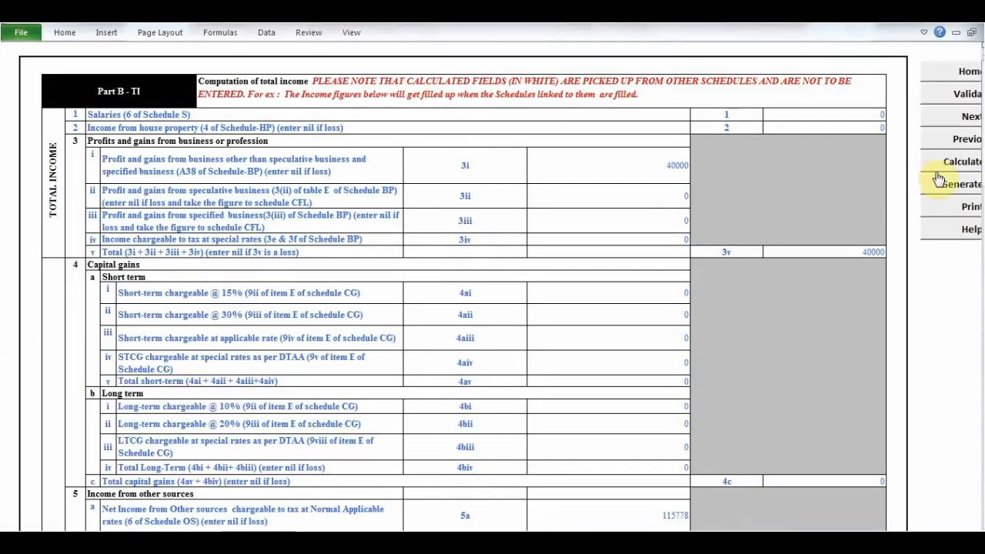
- Recalculate the tax from the Part B-TI sheet and dismiss the TDS alerts
{"action": "left_click", "coordinate": [940, 166]}
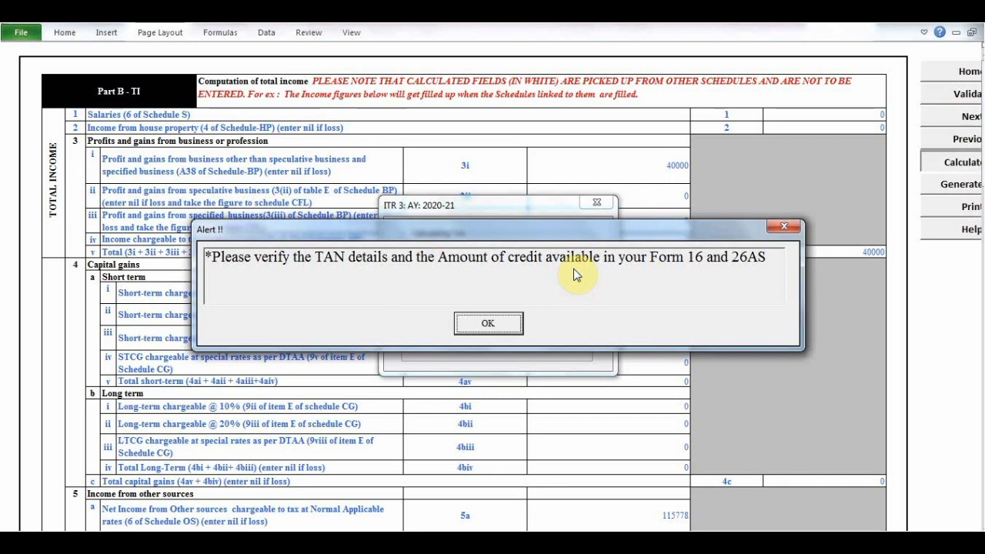
{"action": "left_click", "coordinate": [488, 324]}
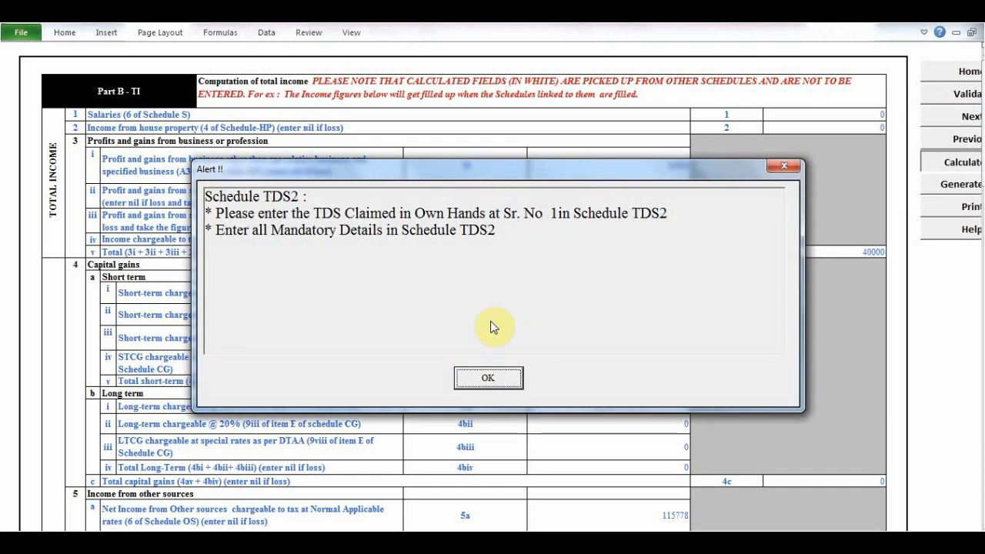
{"action": "left_click", "coordinate": [492, 377]}
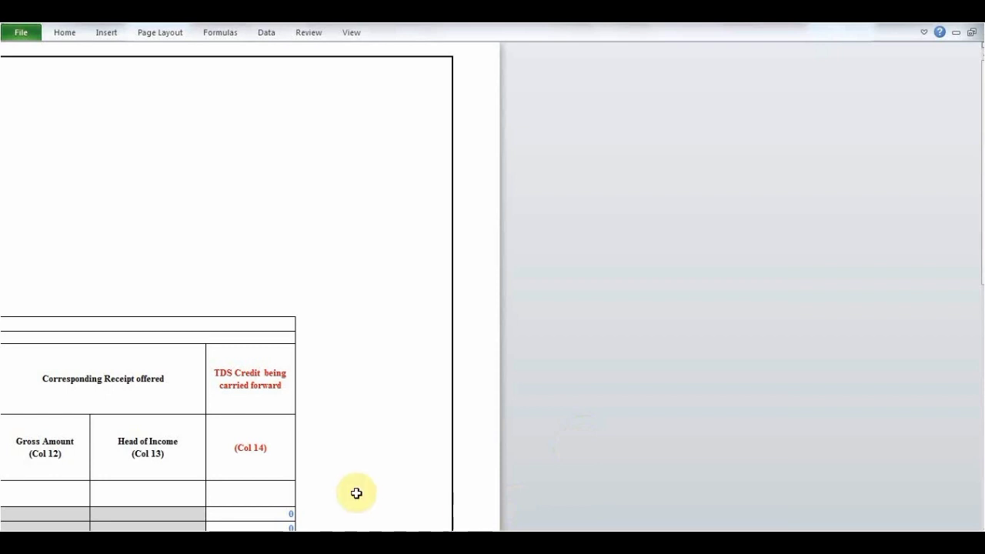
- Examine the TDS 2 table in Schedule TDS from the carried-forward credit column back to the first columns
{"action": "left_click", "coordinate": [277, 512]}
{"action": "key", "text": "Down"}
{"action": "key", "text": "Down"}
{"action": "key", "text": "Down"}
{"action": "key", "text": "Down"}
{"action": "key", "text": "Down"}
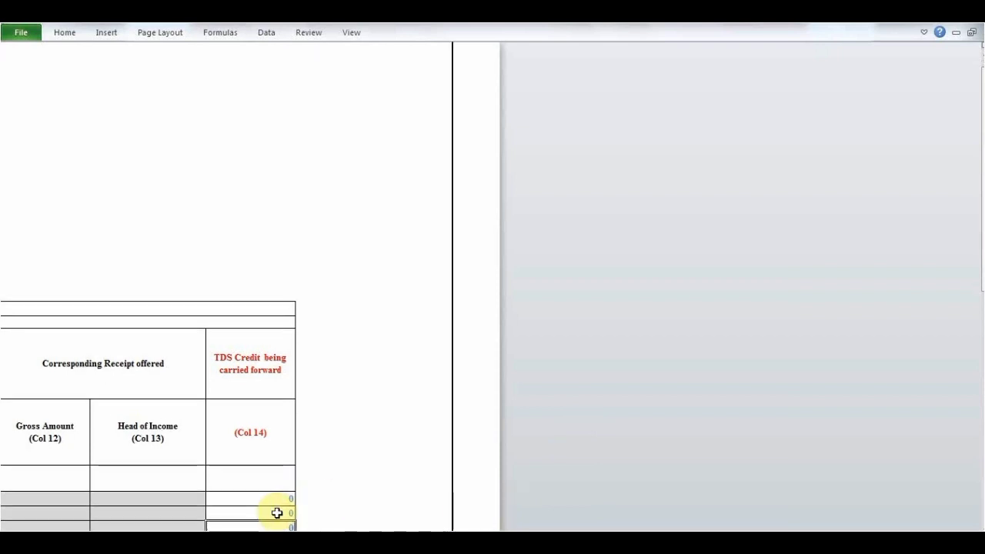
{"action": "key", "text": "Up"}
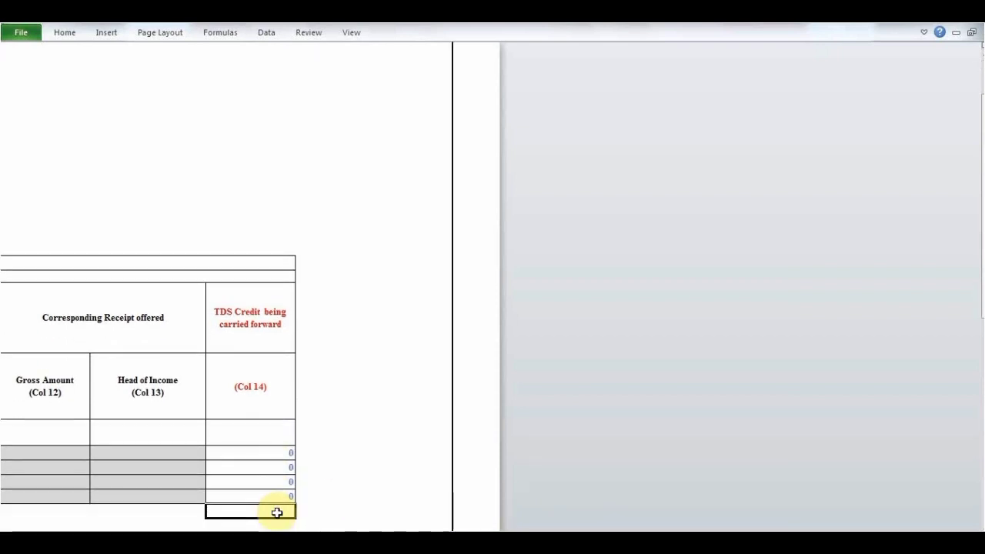
{"action": "key", "text": "Left"}
{"action": "key", "text": "Left"}
{"action": "key", "text": "Left"}
{"action": "key", "text": "Left"}
{"action": "key", "text": "Left"}
{"action": "key", "text": "Left"}
{"action": "key", "text": "Left"}
{"action": "key", "text": "Left"}
{"action": "key", "text": "Left"}
{"action": "key", "text": "Left"}
{"action": "key", "text": "Left"}
{"action": "key", "text": "Left"}
{"action": "key", "text": "Left"}
{"action": "key", "text": "Left"}
{"action": "key", "text": "Left"}
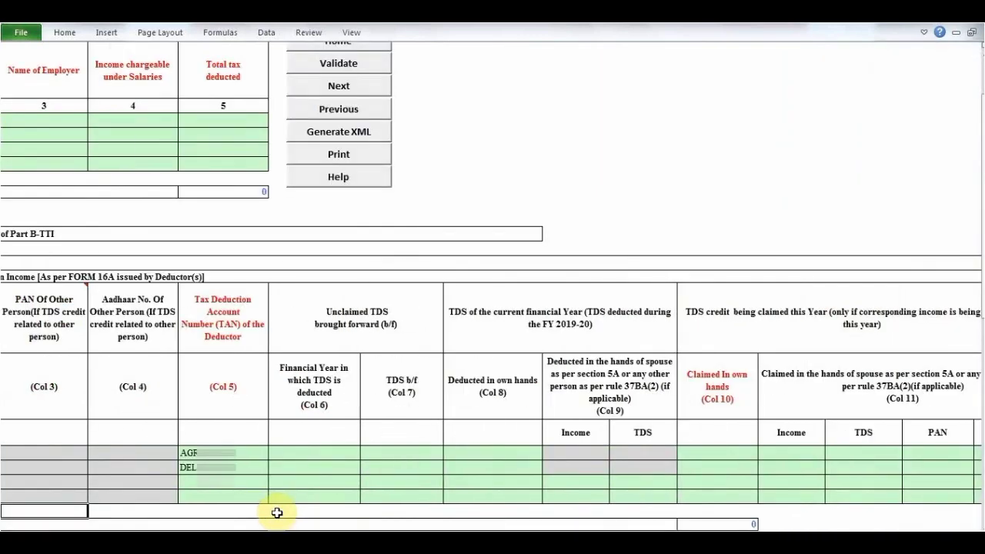
{"action": "key", "text": "Left"}
{"action": "key", "text": "Left"}
{"action": "key", "text": "Left"}
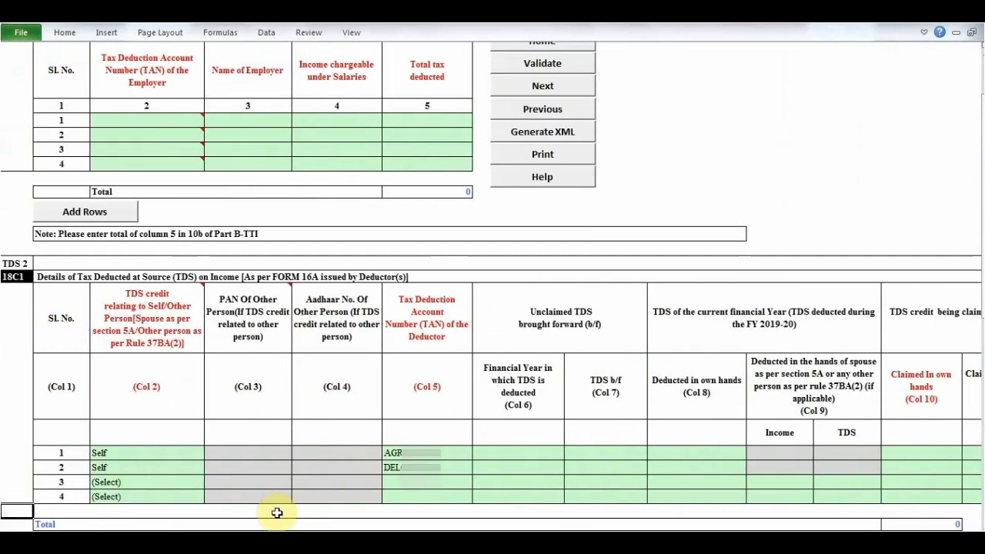
- Enter 100 and 250 as current-year TDS deducted in own hands for the two deductors in the TDS 2 table
{"action": "key", "text": "Right"}
{"action": "key", "text": "Right"}
{"action": "key", "text": "Right"}
{"action": "key", "text": "Right"}
{"action": "key", "text": "Right"}
{"action": "key", "text": "Right"}
{"action": "key", "text": "Right"}
{"action": "key", "text": "Right"}
{"action": "key", "text": "Right"}
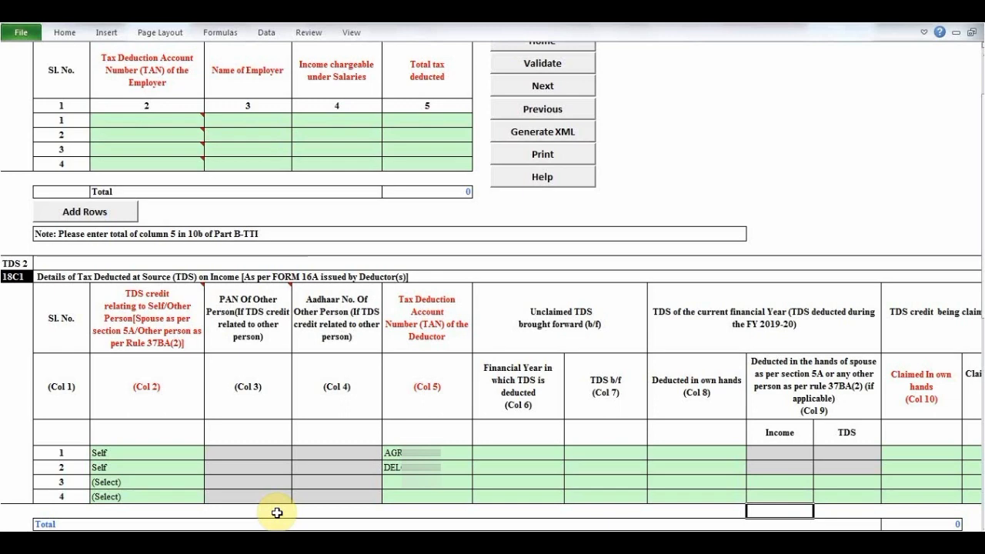
{"action": "scroll", "coordinate": [278, 512], "scroll_direction": "up", "scroll_amount": 2}
{"action": "left_click", "coordinate": [708, 445]}
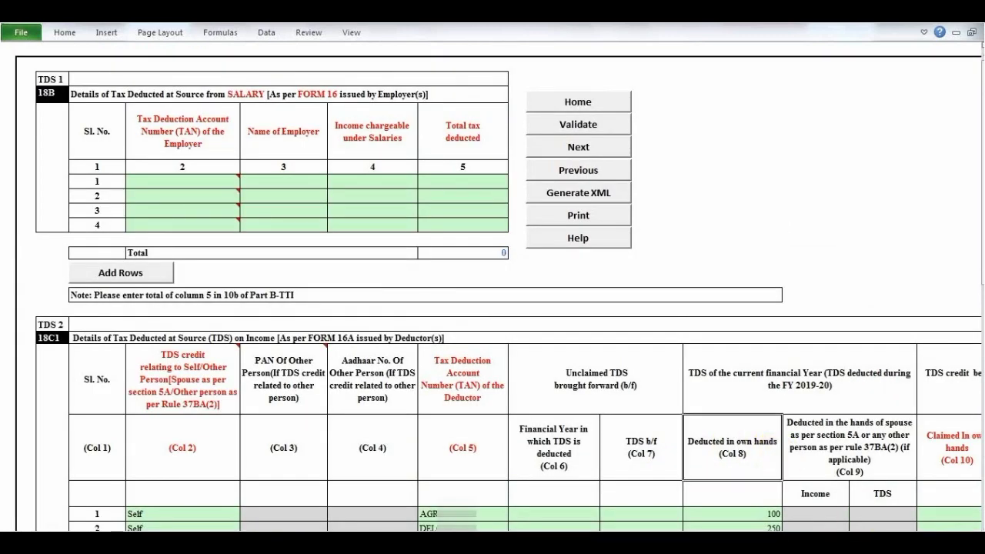
- Recalculate the tax from the Part B-TI sheet with the completed TDS details
{"action": "key", "text": "ctrl+Page_Down"}
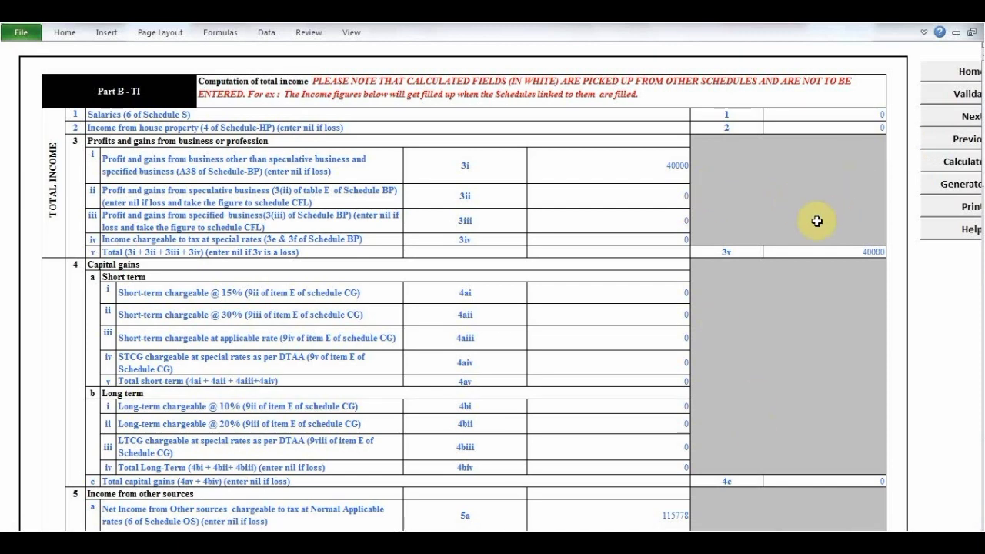
{"action": "left_click", "coordinate": [946, 168]}
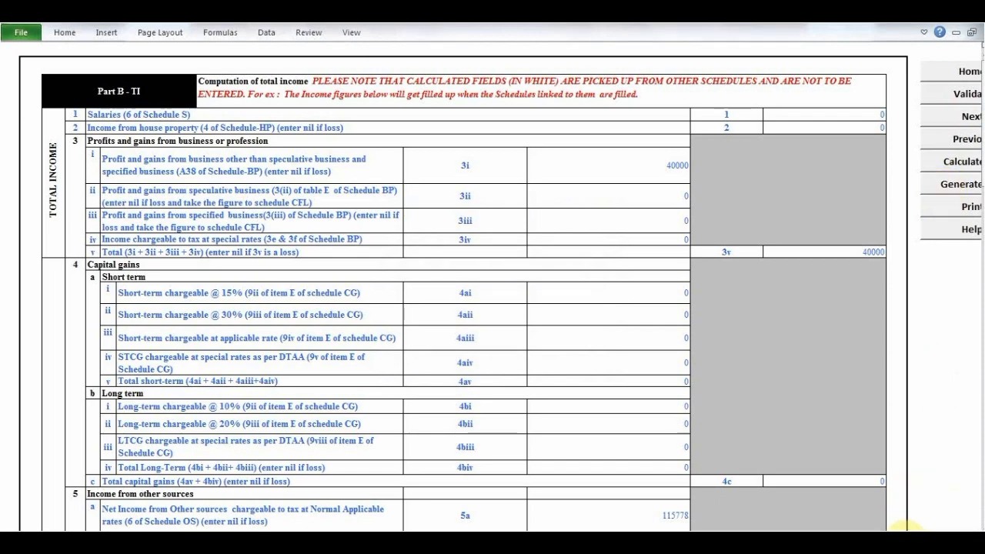
{"action": "left_click", "coordinate": [907, 537]}
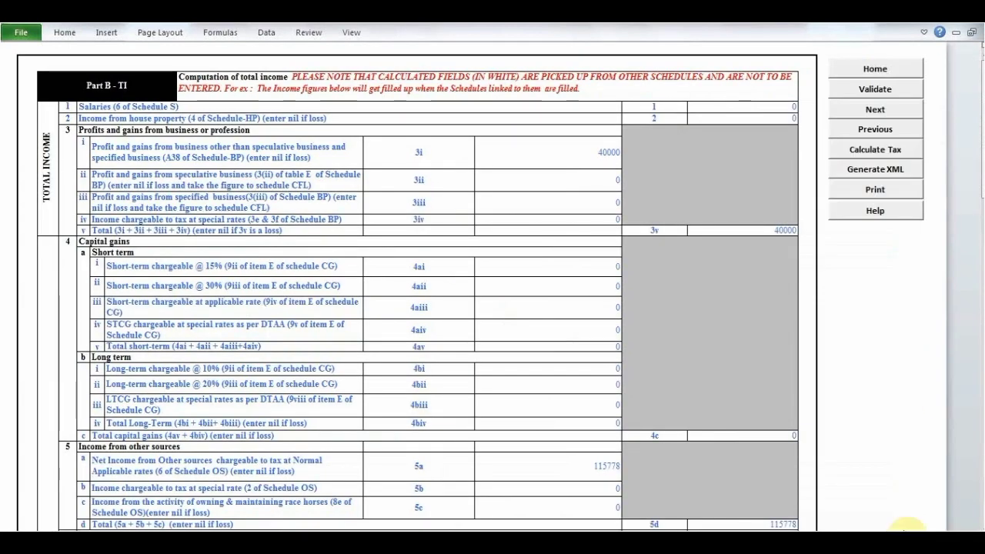
- Generate the XML from the Part B-TI sheet and dismiss the setoff, audit and save alerts to reach the summary
{"action": "left_click", "coordinate": [872, 169]}
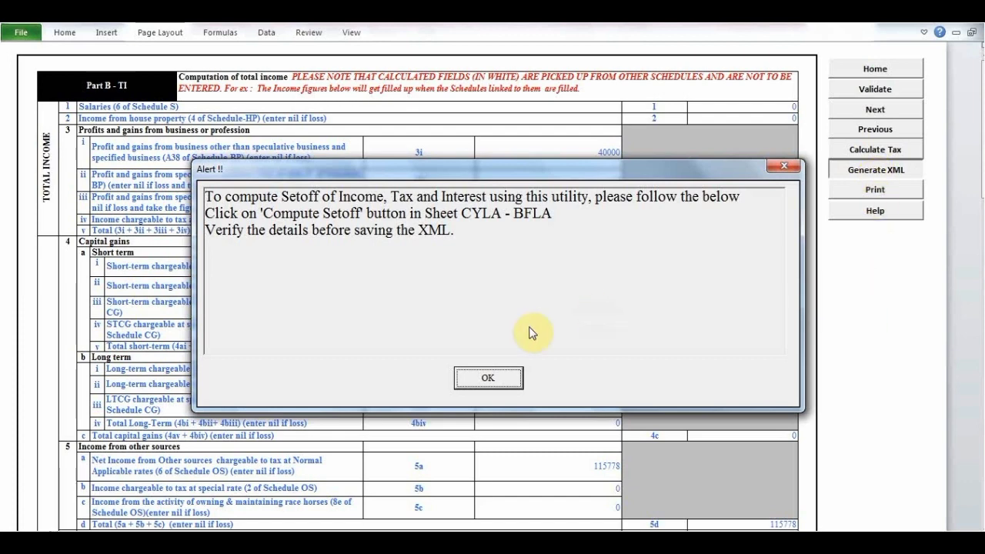
{"action": "left_click", "coordinate": [488, 379]}
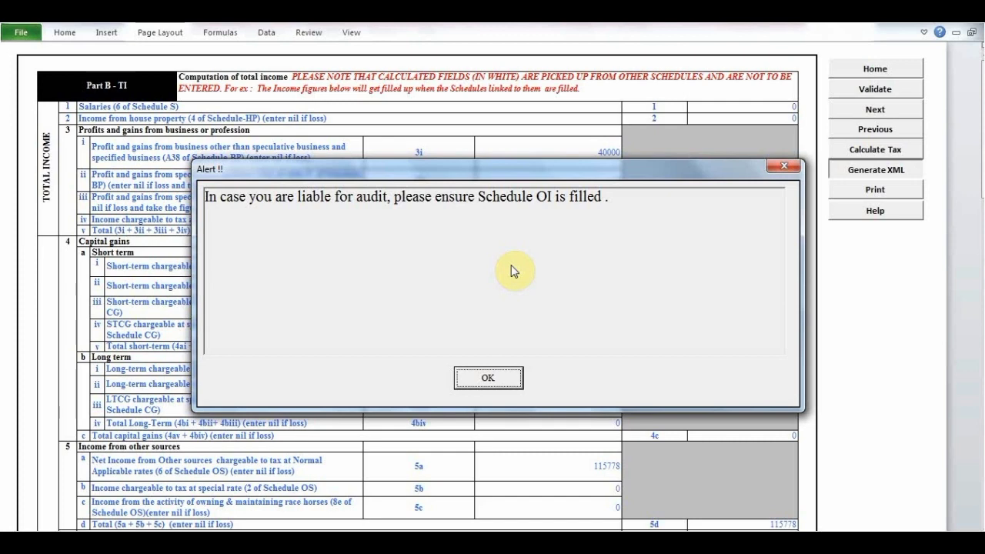
{"action": "left_click", "coordinate": [504, 383]}
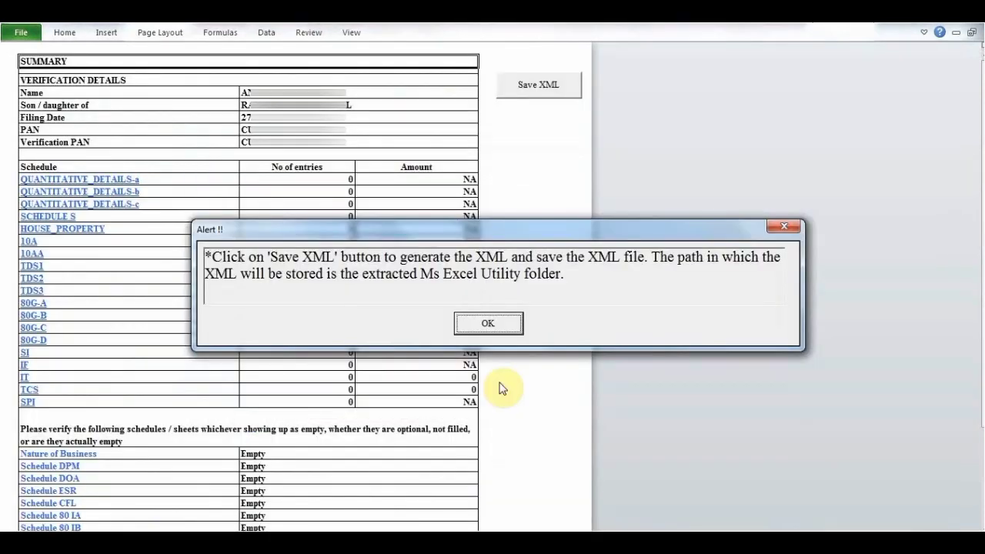
{"action": "left_click", "coordinate": [493, 321]}
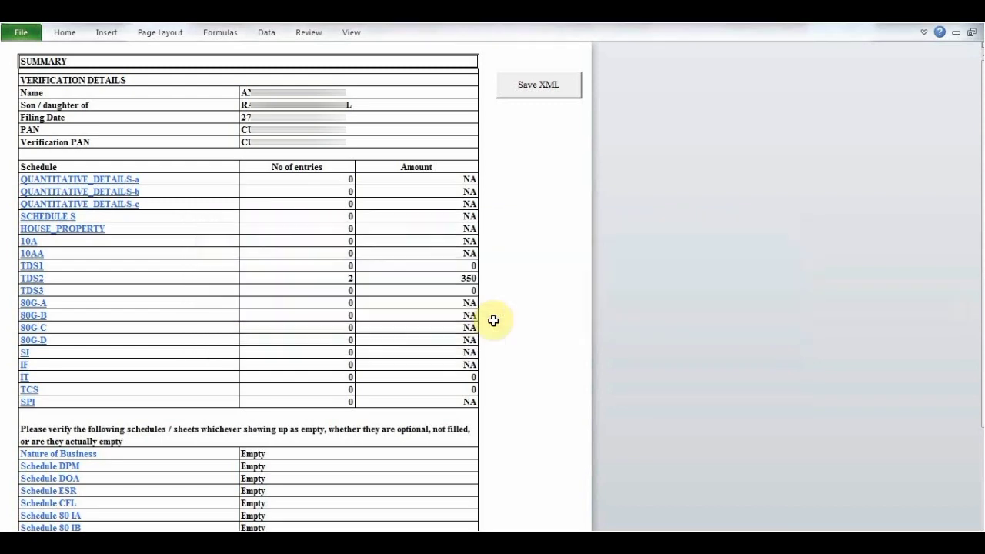
- Save the return's XML file from the summary sheet and dismiss the file location and upload notices
{"action": "left_click", "coordinate": [526, 95]}
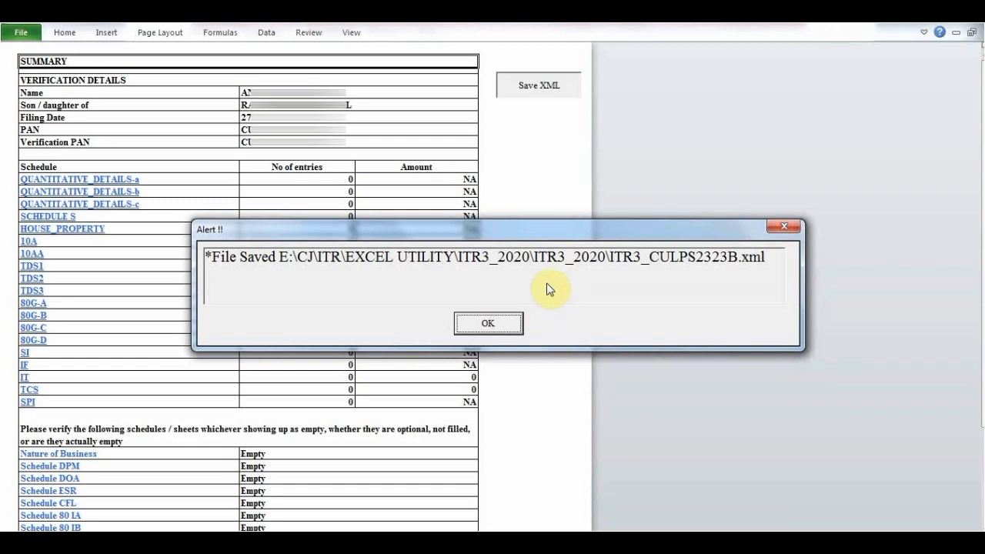
{"action": "left_click", "coordinate": [497, 326]}
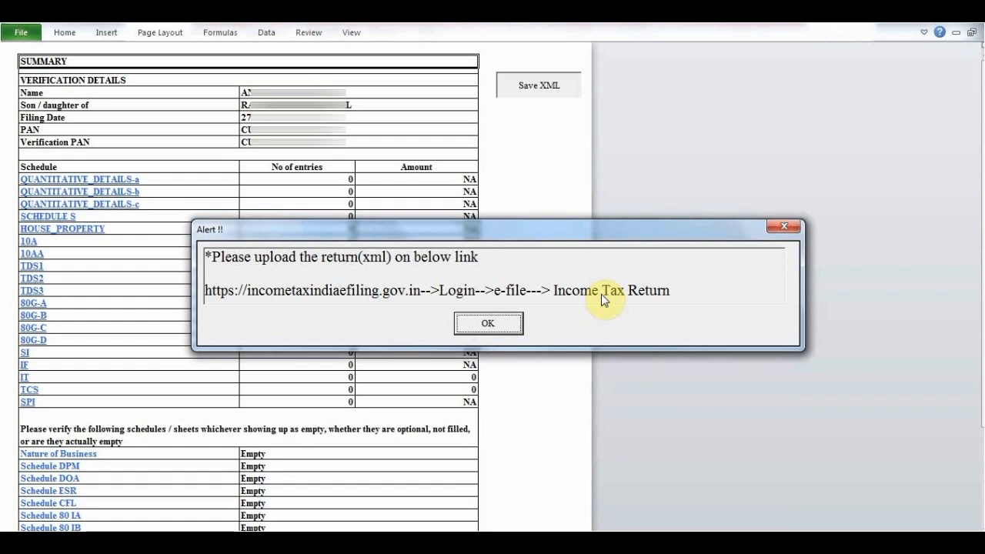
{"action": "left_click", "coordinate": [488, 324]}
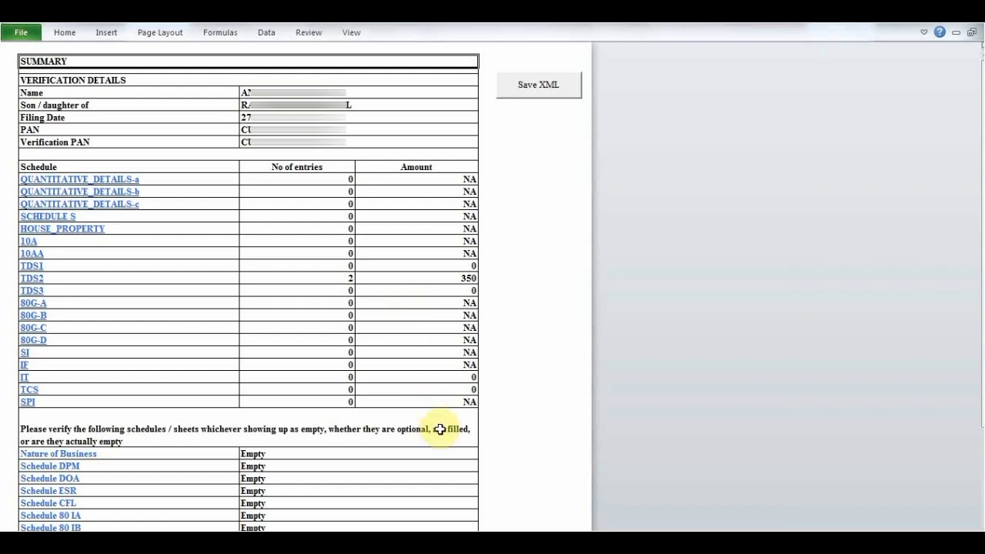
{"action": "left_click", "coordinate": [467, 330]}
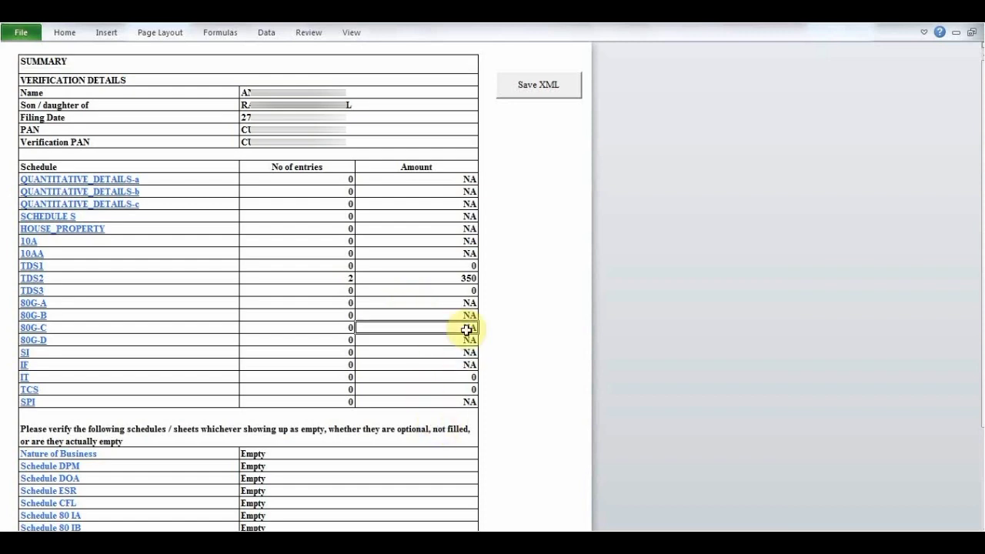